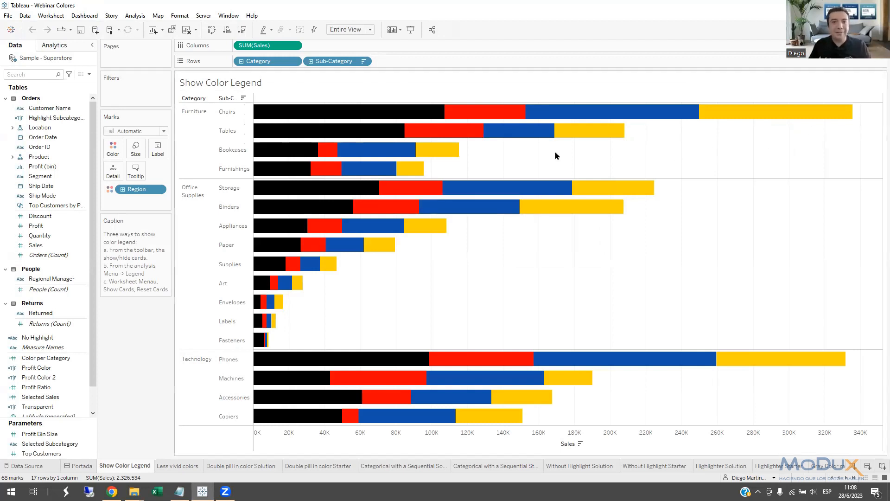
Show the Region color legend below the Caption card of the Show Color Legend sheet, and hide that legend card again.
click(400, 30)
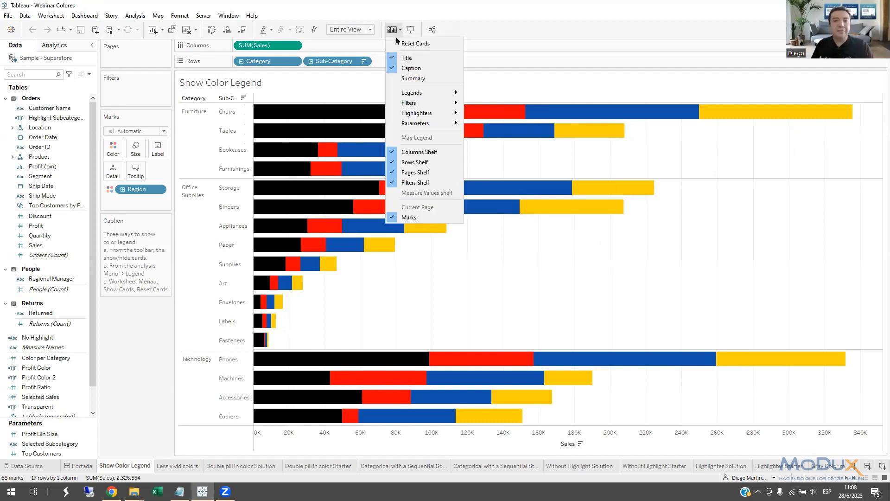
mouse_move(420, 96)
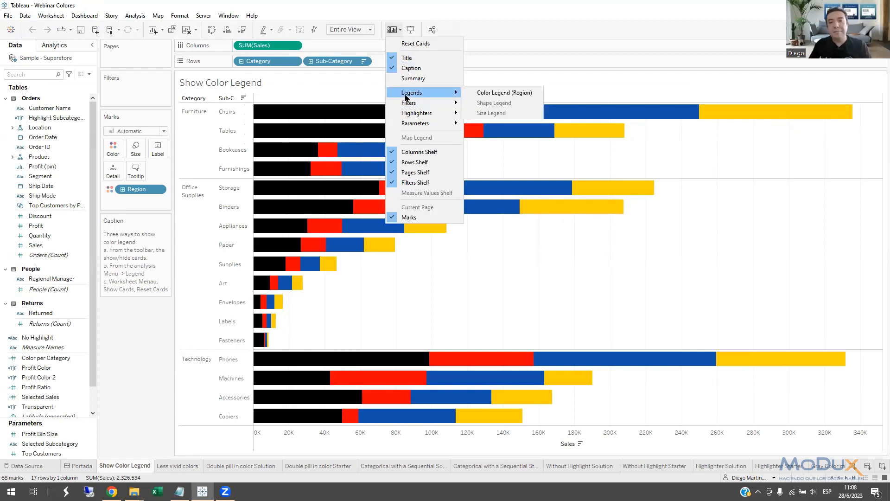
click(516, 96)
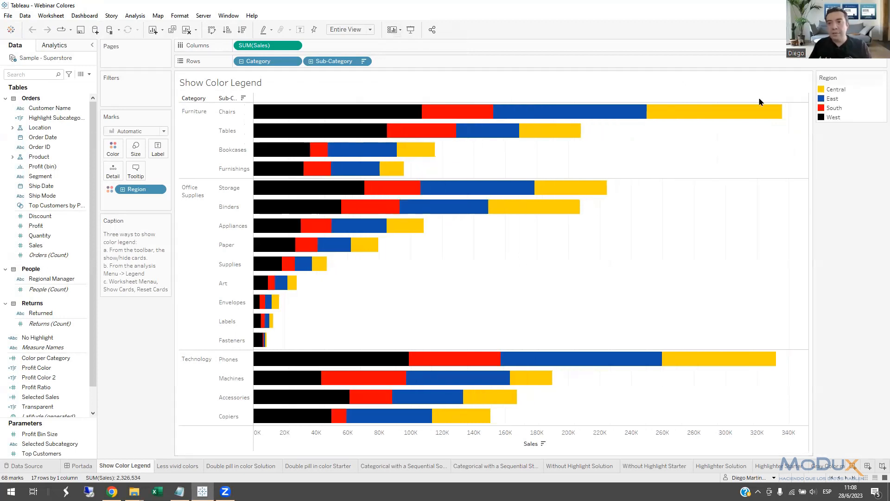
drag(851, 82, 135, 309)
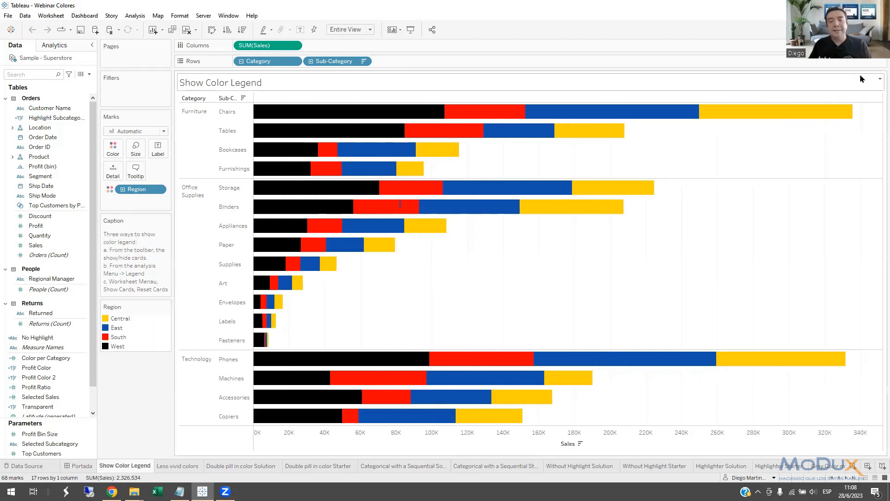
click(166, 307)
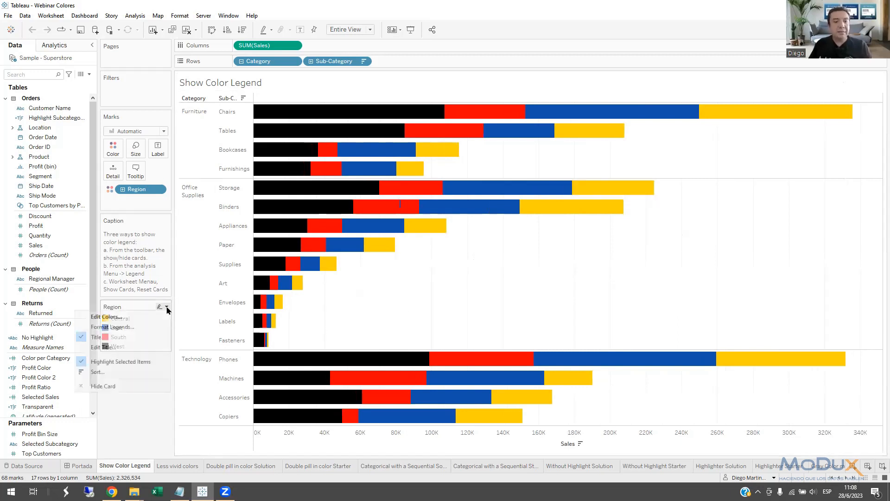
click(125, 386)
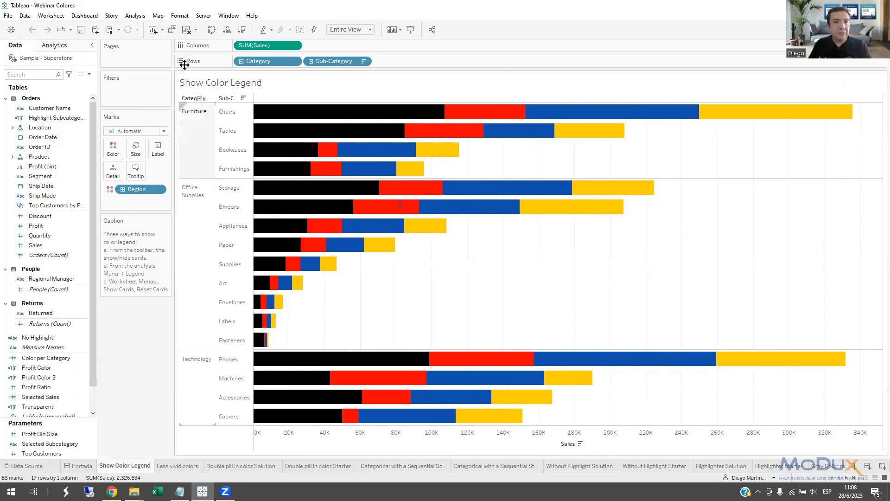
Bring the Region color legend back, dock it under the Caption card, and remove it from the sheet once more.
click(137, 19)
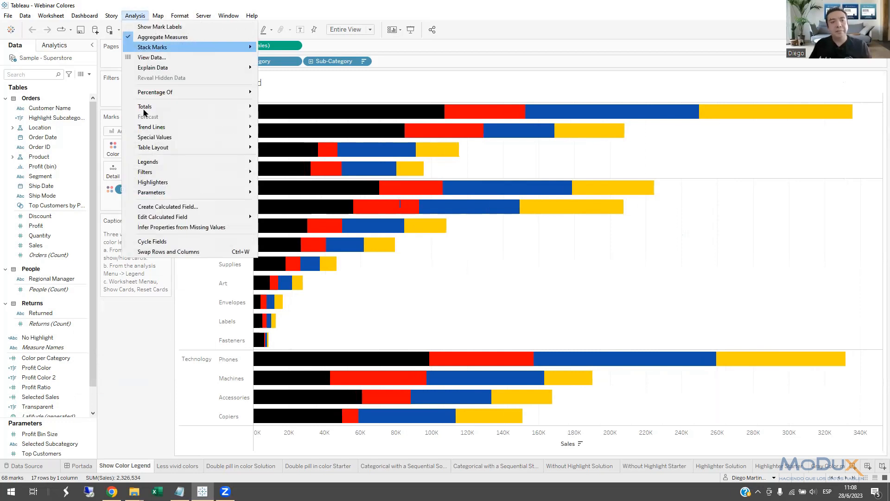
mouse_move(174, 163)
click(289, 164)
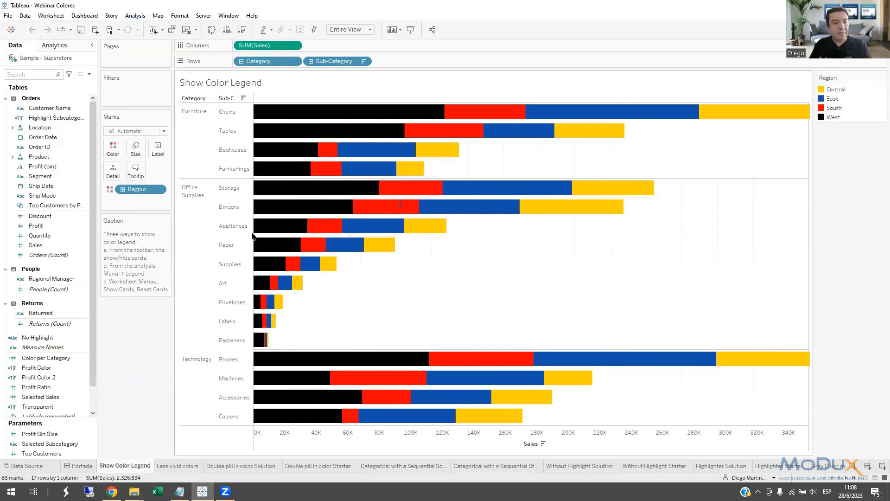
drag(830, 77, 118, 319)
click(167, 307)
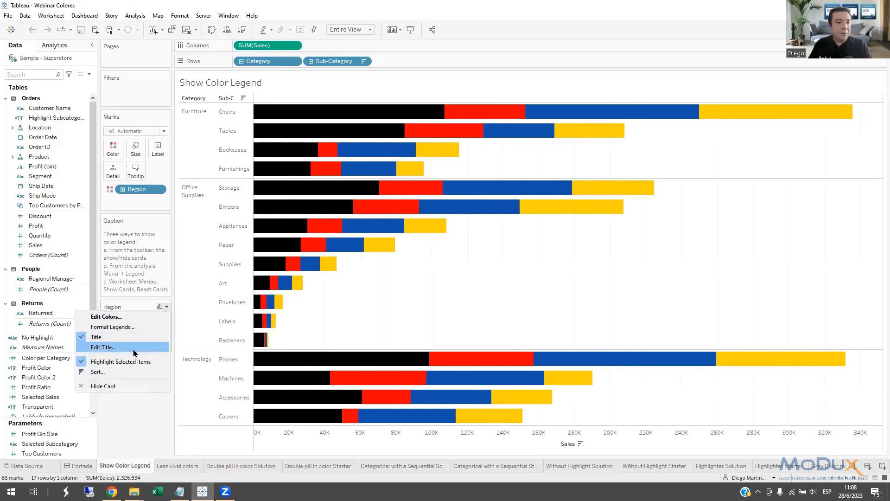
click(115, 386)
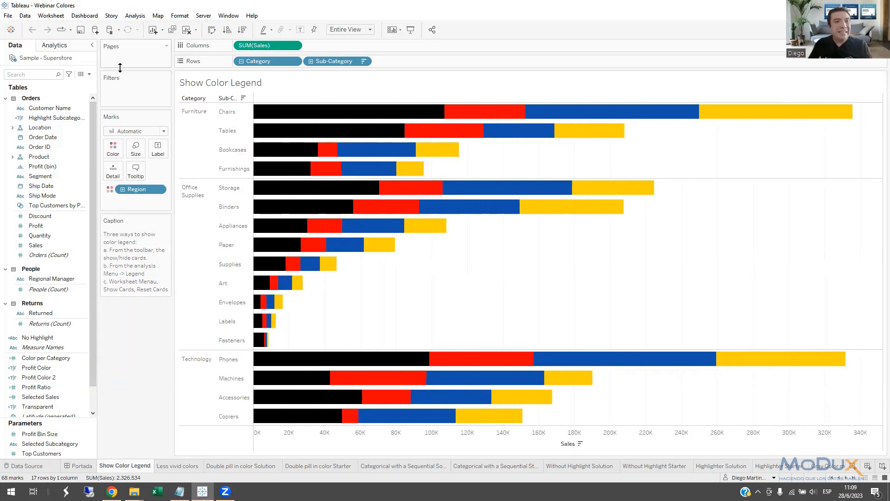
Reset the worksheet's cards and dock the restored Region color legend directly below the Marks card.
click(56, 21)
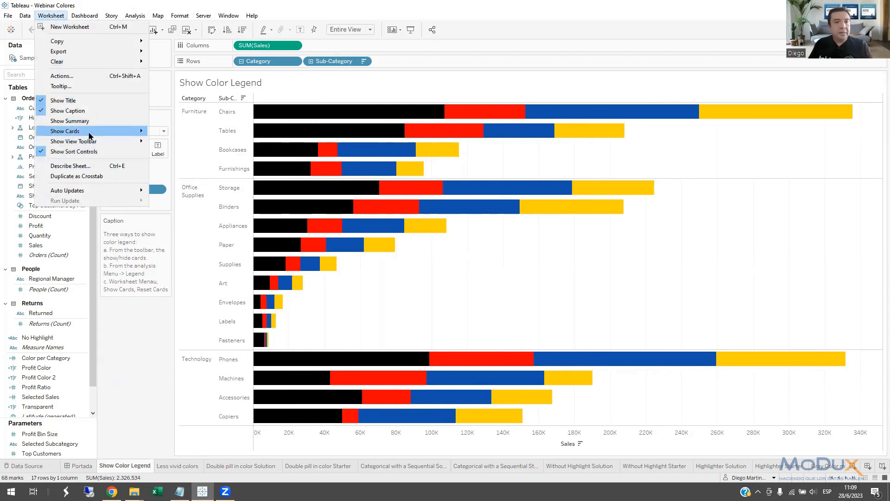
mouse_move(88, 132)
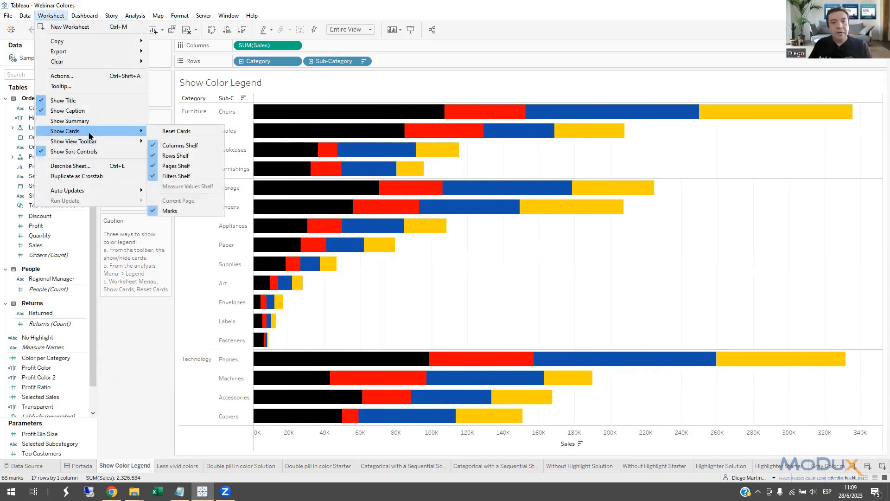
click(182, 135)
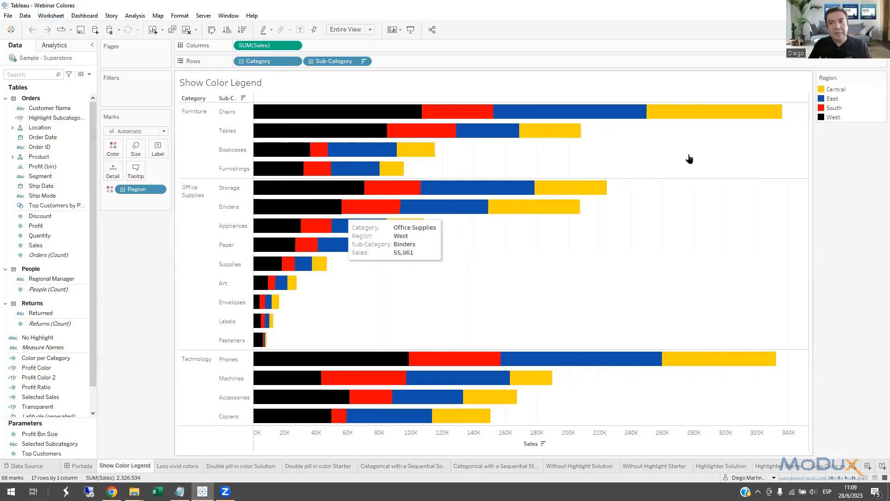
drag(846, 77, 169, 250)
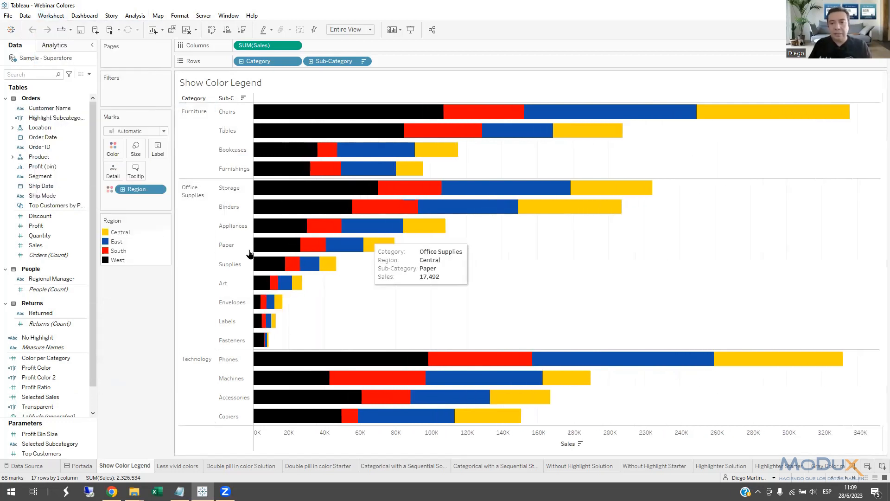
Try assigning the Flags color palette to the Region values, and undo the palette change.
mouse_move(311, 269)
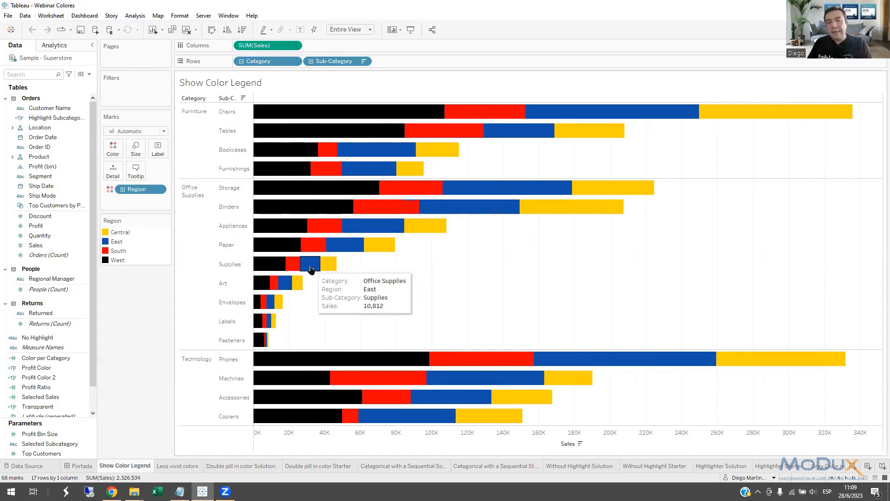
double_click(106, 236)
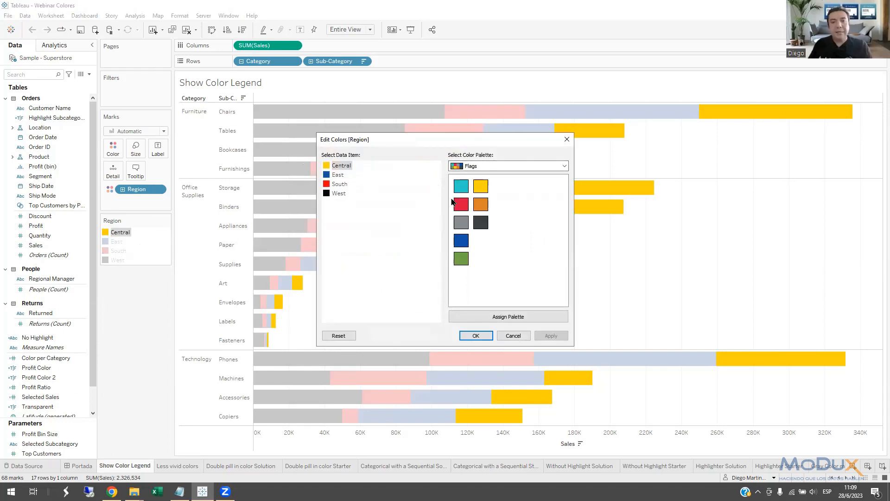
click(497, 319)
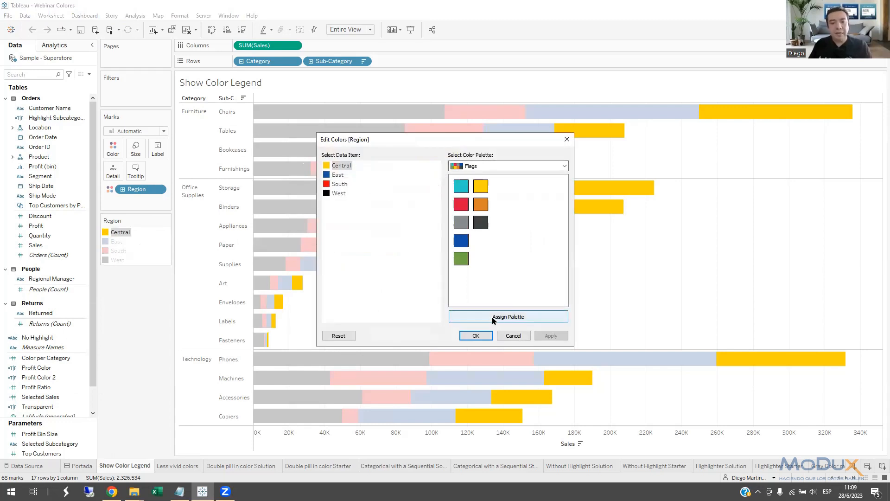
click(475, 335)
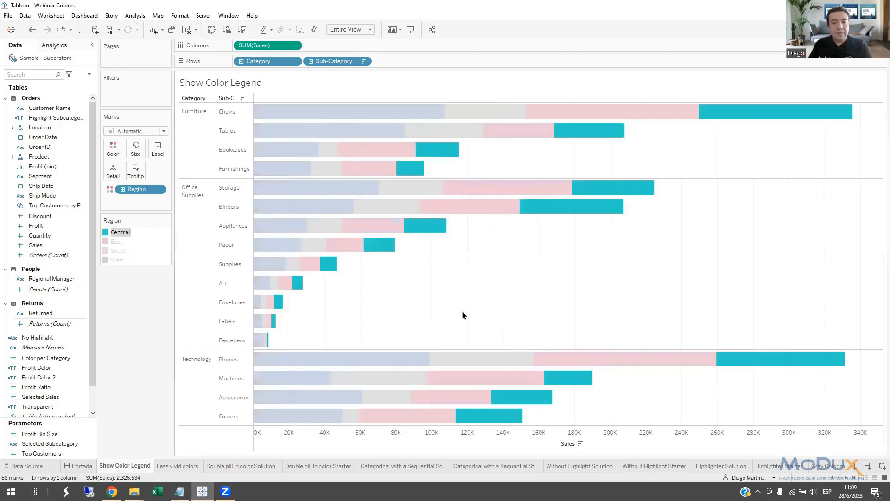
click(32, 29)
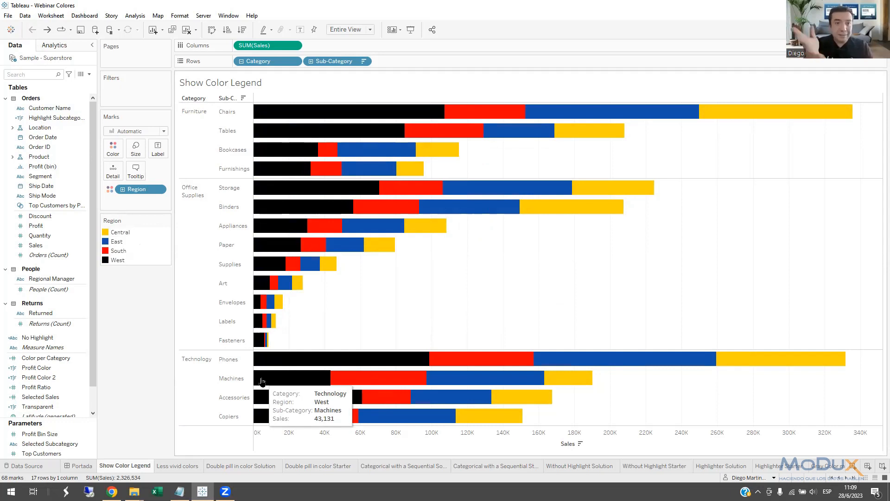
click(397, 31)
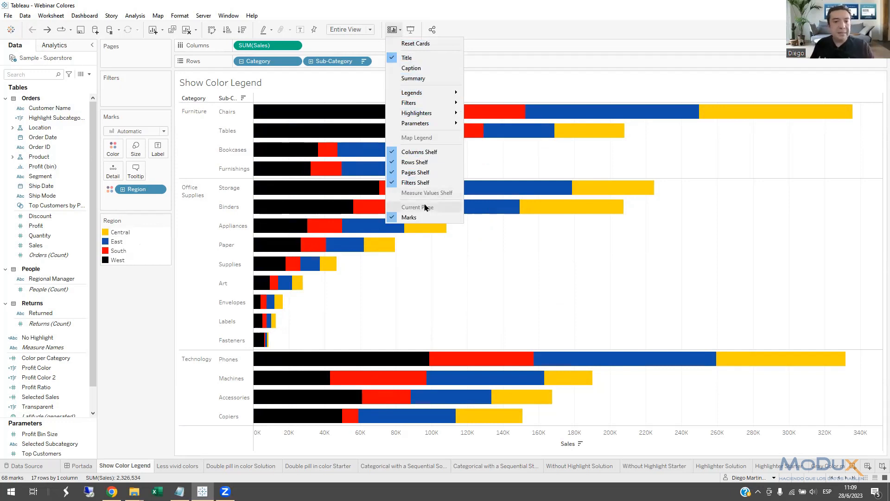
click(483, 169)
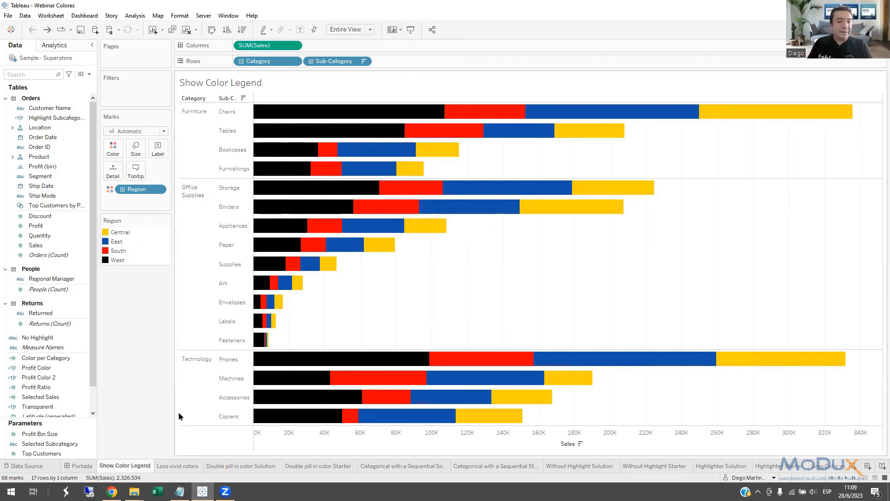
Open the Less vivid colors sheet and check the opacity setting in its mark color options.
click(180, 466)
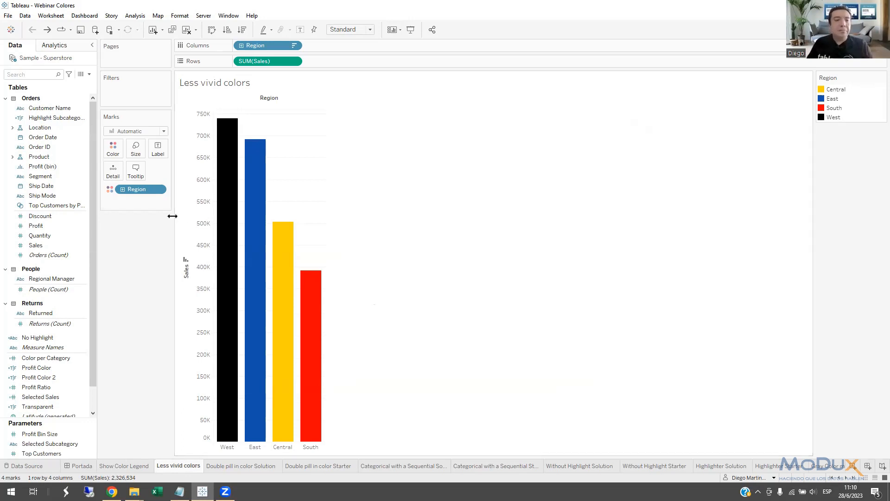
click(117, 156)
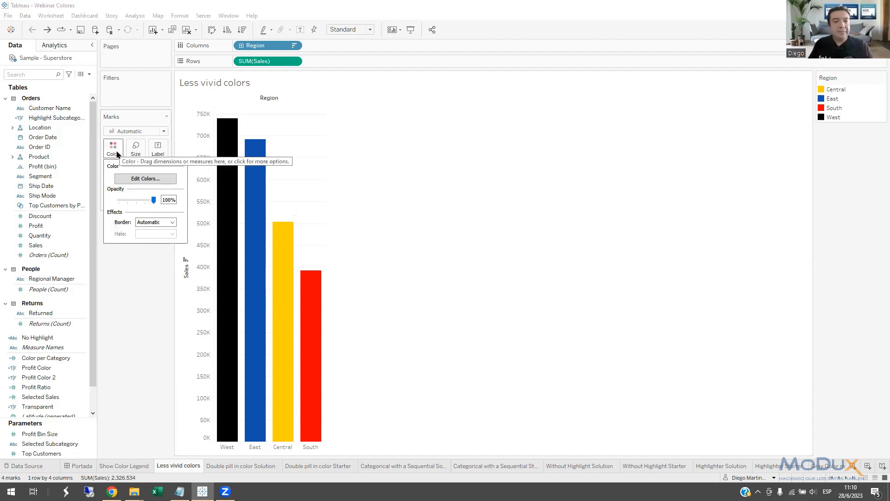
mouse_move(154, 202)
mouse_down()
mouse_move(139, 204)
mouse_move(167, 202)
mouse_up()
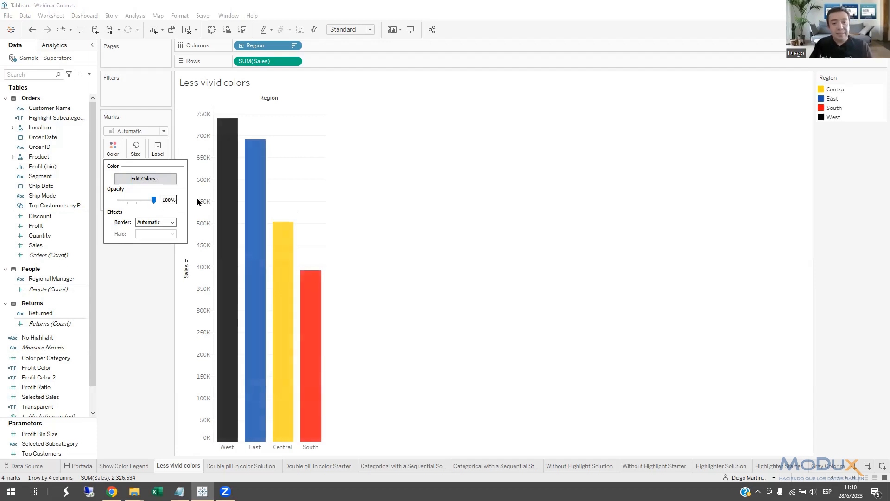
click(302, 187)
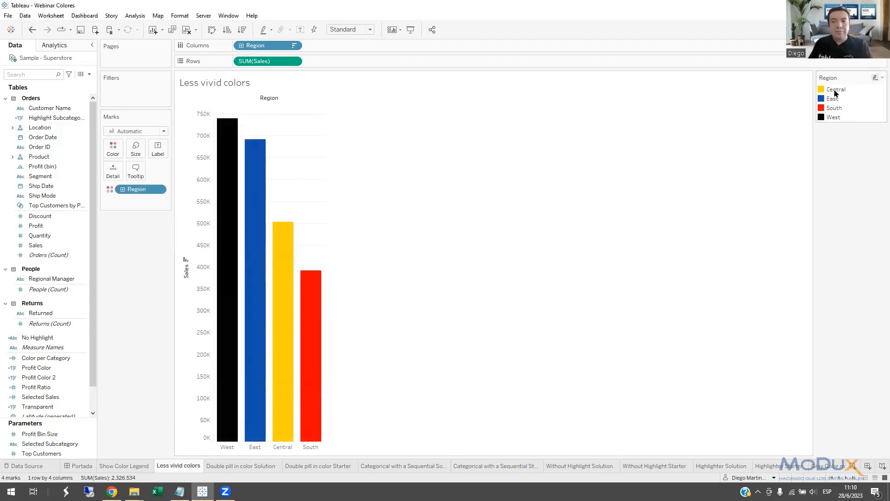
Dock the Region legend below the Marks card and recolor the East region light blue, #8ba4ff.
drag(843, 80, 116, 240)
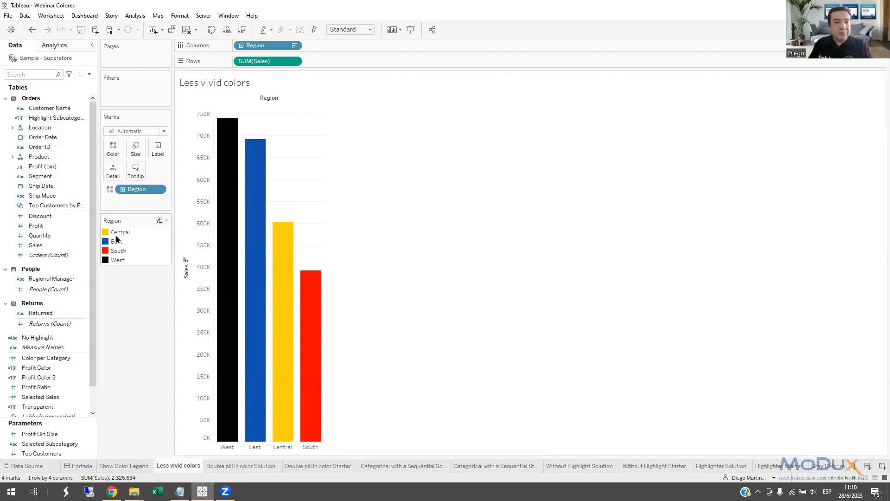
double_click(106, 234)
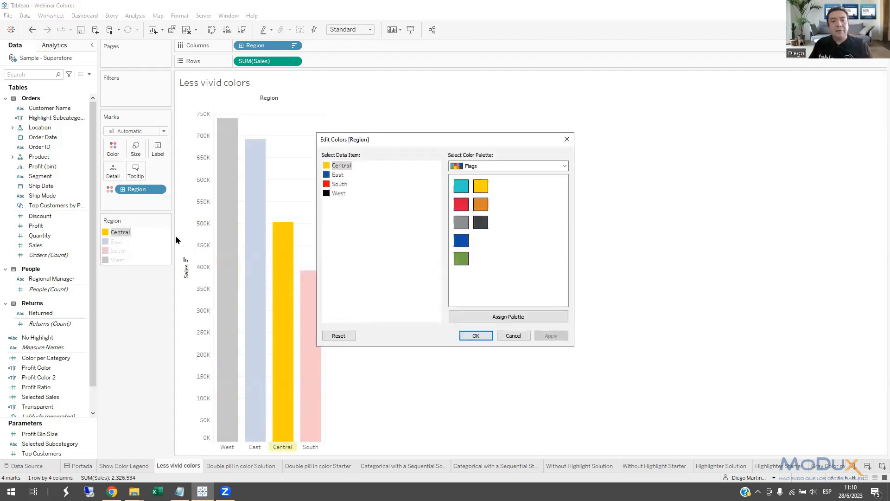
double_click(326, 176)
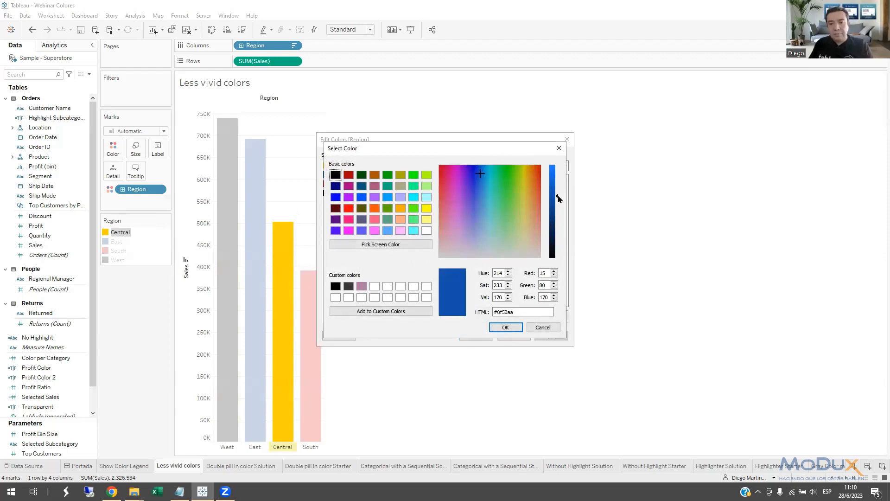
drag(558, 198, 554, 162)
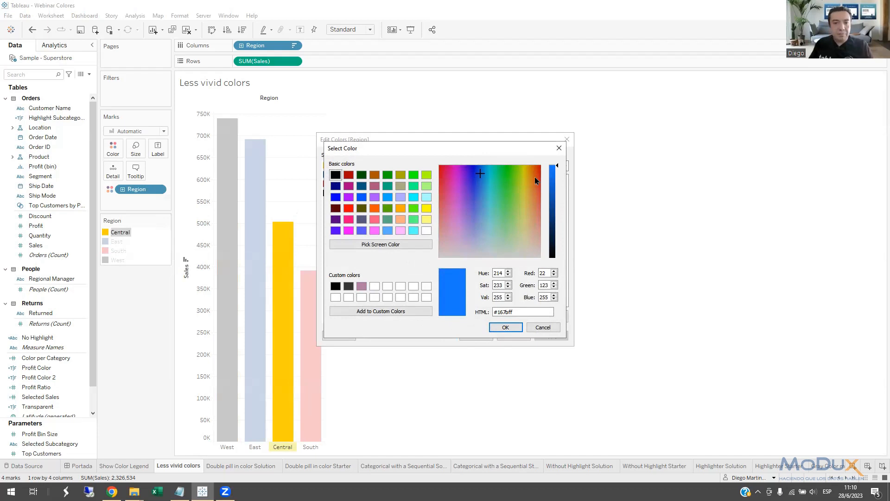
drag(480, 174, 476, 216)
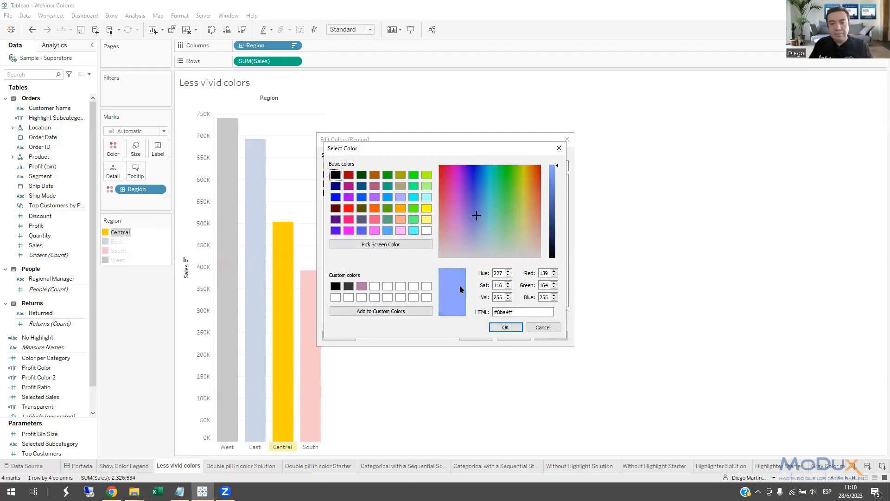
click(505, 327)
click(478, 336)
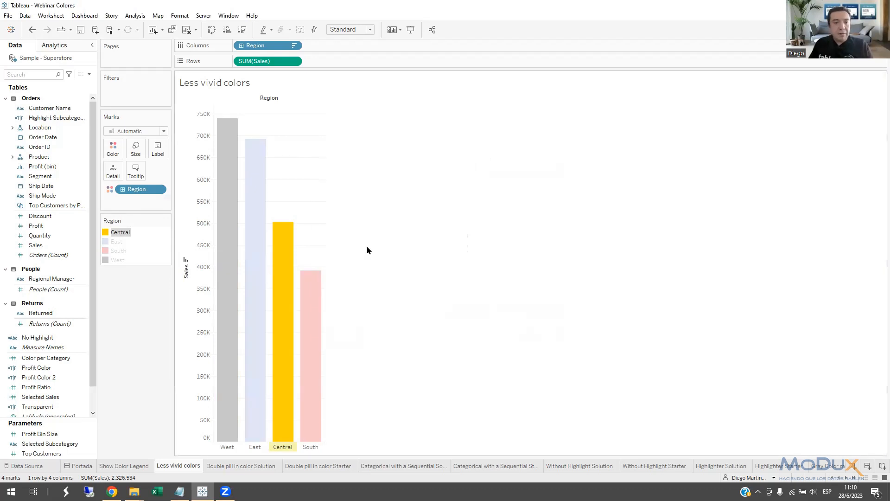
Open the Double pill in color Solution sheet and examine the Category and Sub-Category color assignments on the Marks card, magnified.
mouse_move(260, 189)
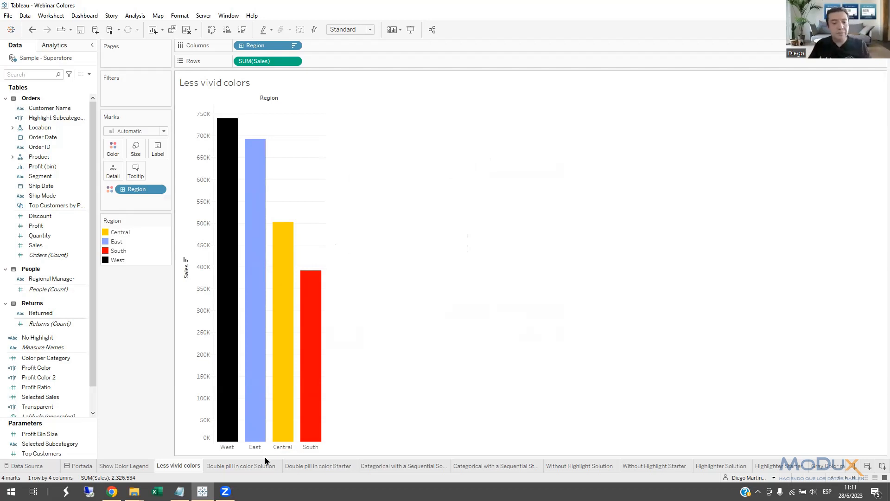
click(250, 466)
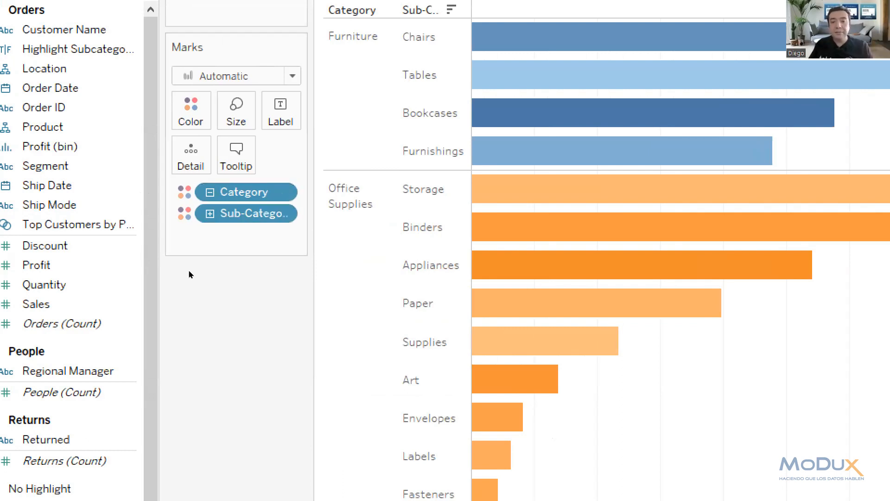
key(super+plus)
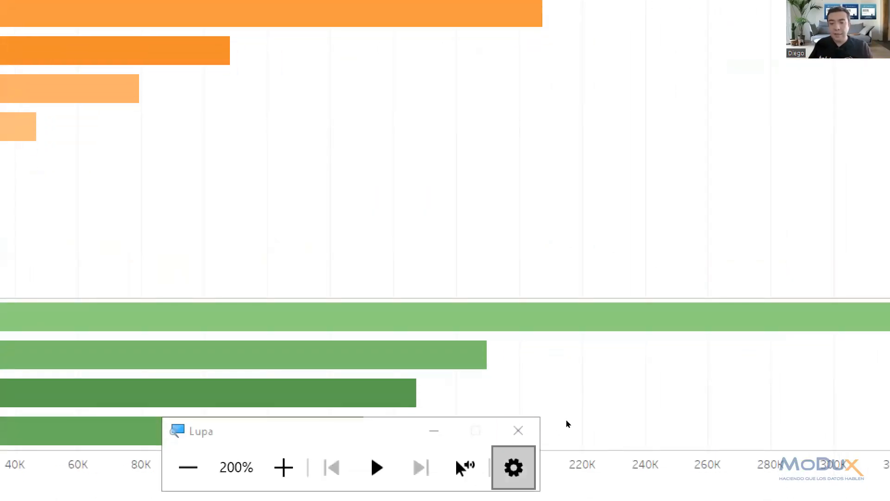
key(super+Escape)
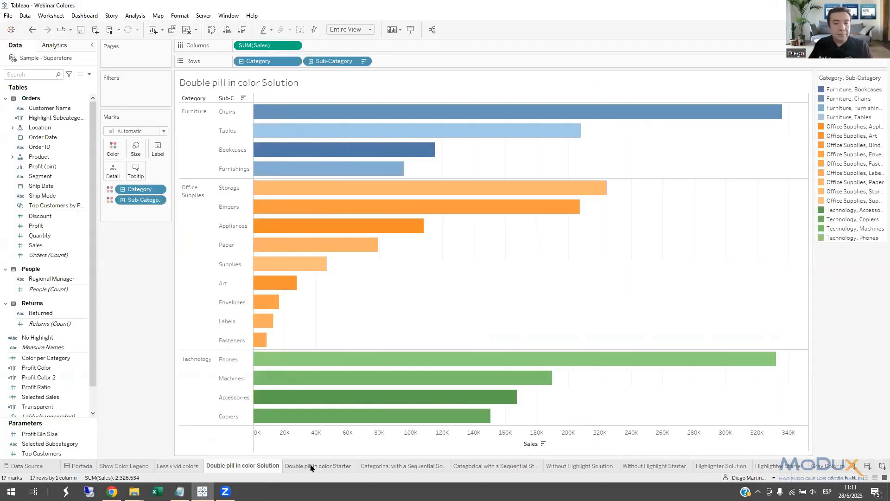
Open the Double pill in color Starter sheet, find the Category and Sub-Category fields, and assign both together to Color.
click(312, 466)
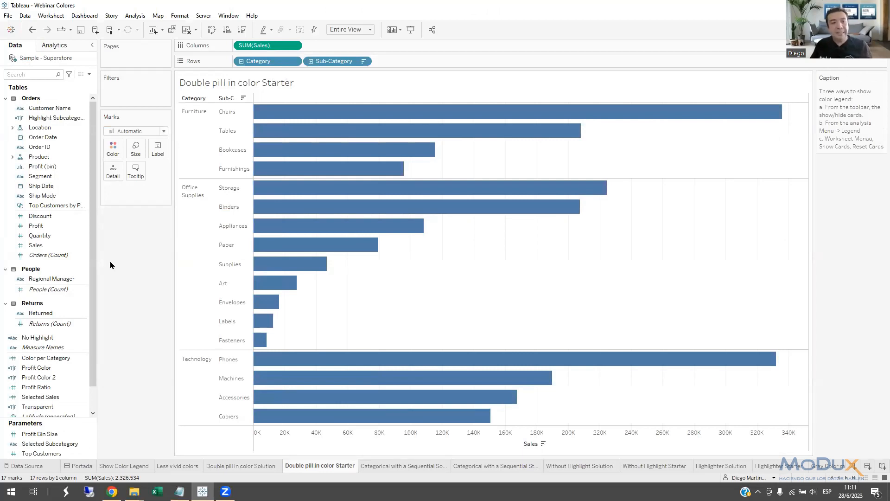
click(41, 75)
text(cat)
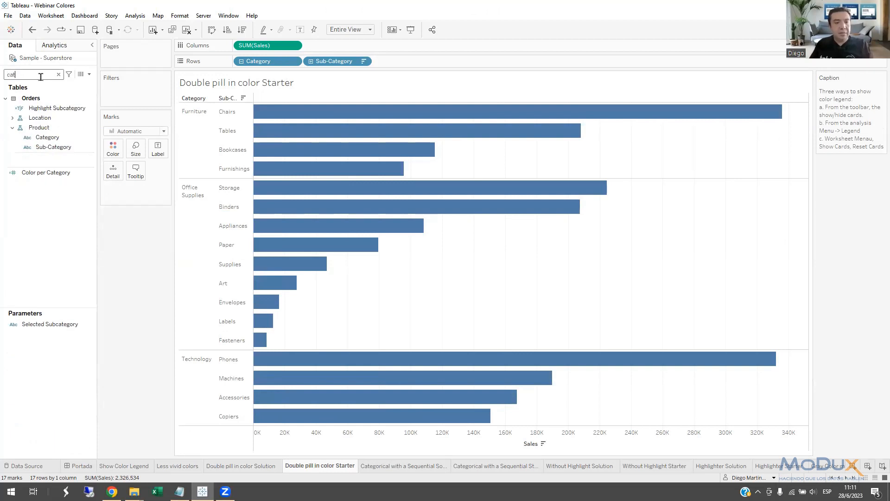
click(49, 137)
ctrl+click(49, 147)
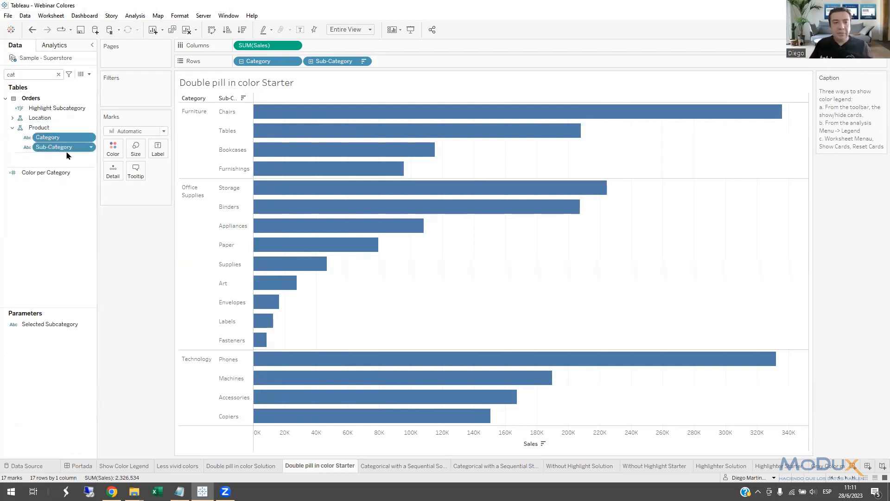
drag(53, 147, 115, 149)
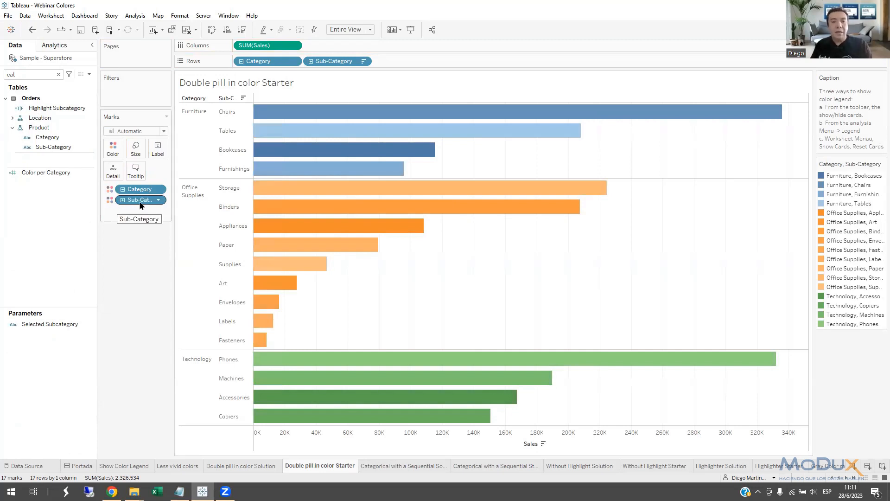
Take Sub-Category off the color assignments, and try putting it on Color in place of Category before undoing that replacement.
drag(140, 206, 144, 276)
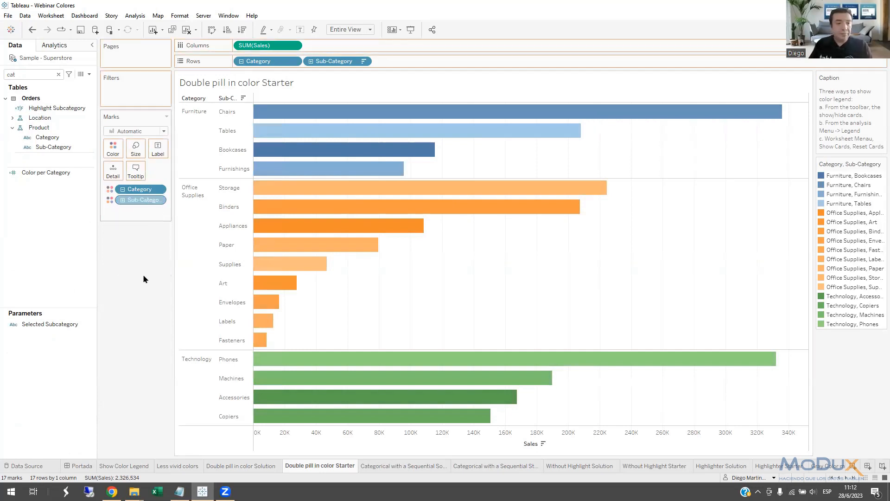
drag(48, 151, 139, 190)
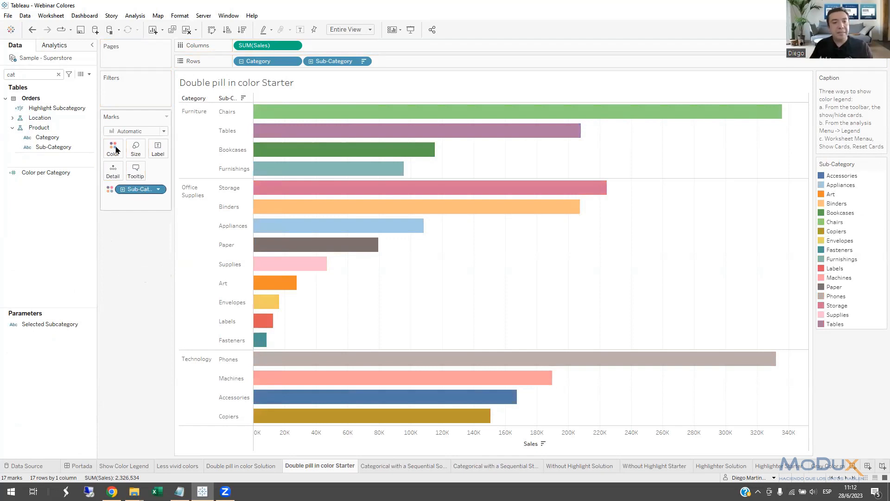
key(ctrl+z)
Add Sub-Category to Detail on the Marks card and switch its role to Color alongside Category.
drag(54, 146, 114, 178)
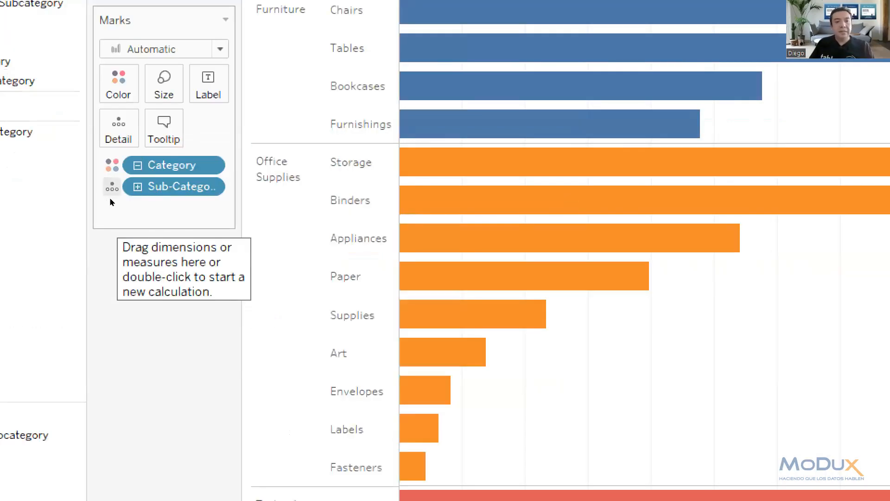
click(112, 188)
click(130, 216)
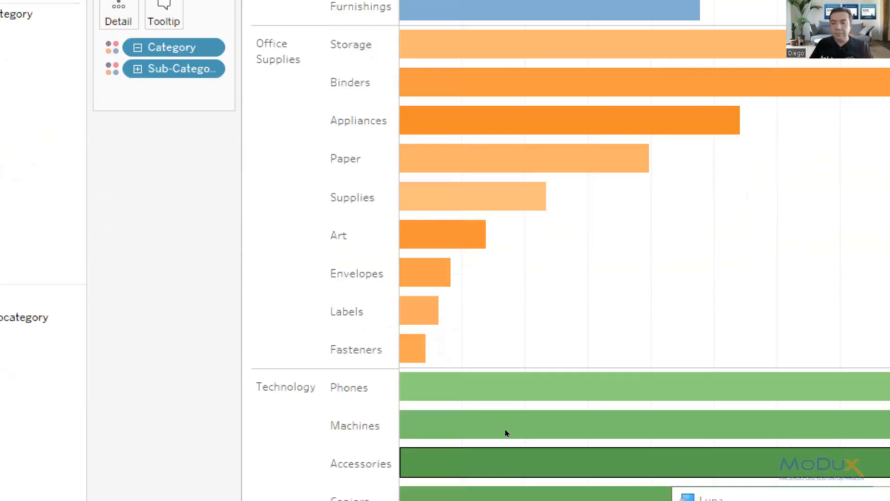
key(super+Escape)
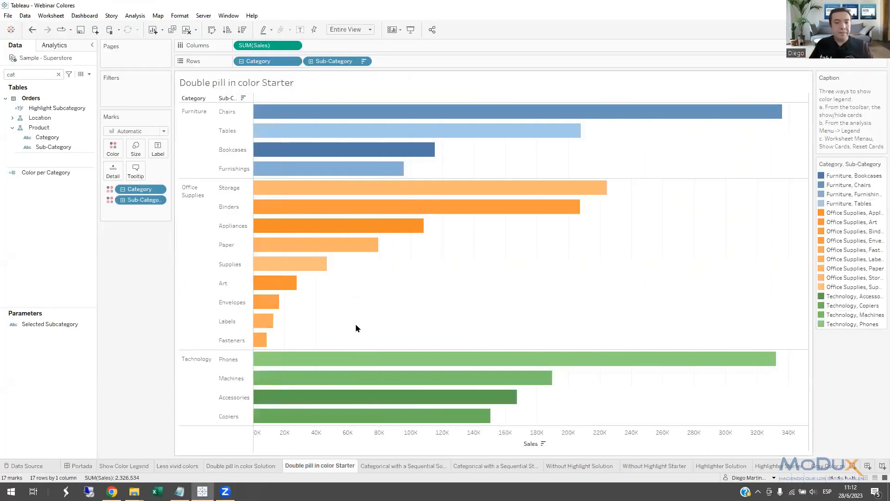
View the Categorical with a Sequential Solution sheet, and sort the bars of its Starter sheet by descending Sales.
click(405, 467)
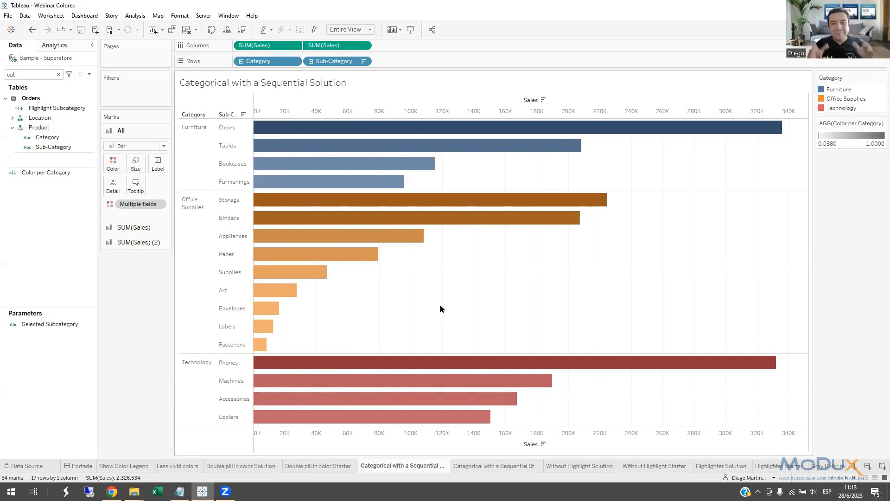
click(475, 469)
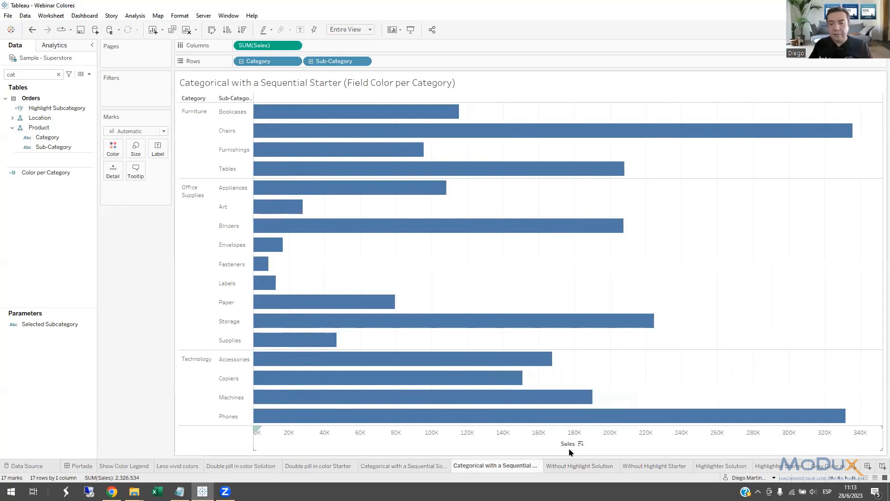
click(581, 445)
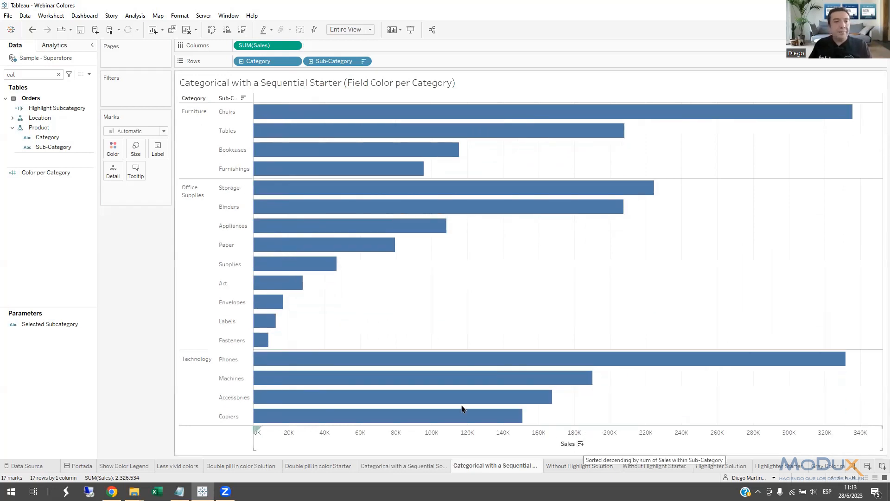
Color the bars by Category and duplicate the SUM(Sales) measure in Columns.
click(58, 74)
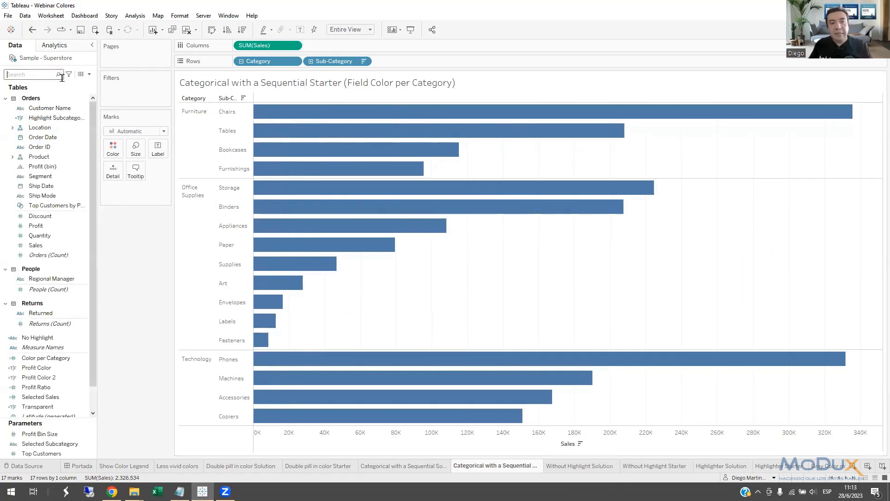
text(cate)
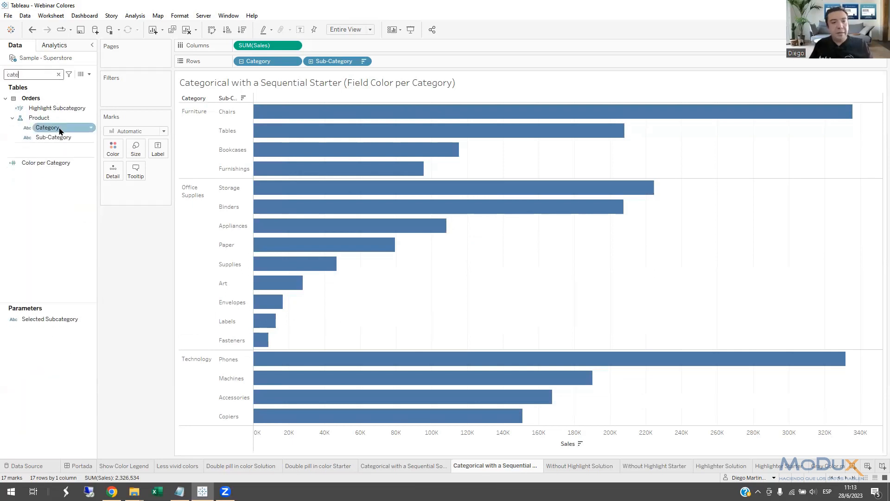
click(59, 128)
drag(72, 140, 113, 149)
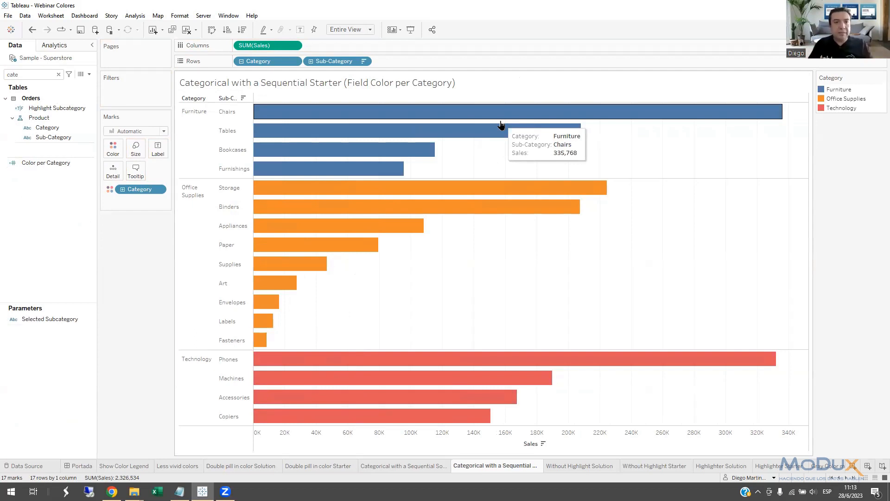
drag(269, 46, 346, 45)
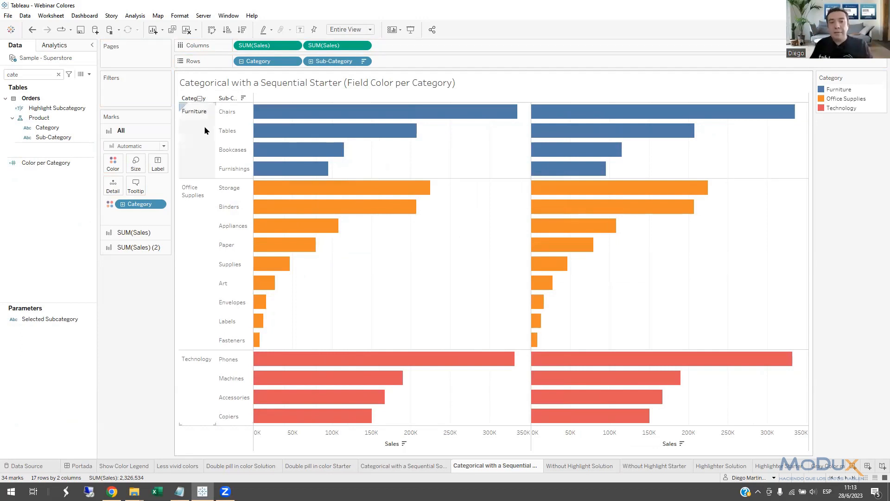
Start a new calculated field named Sequential Color, with its editor moved lower over the chart.
click(90, 76)
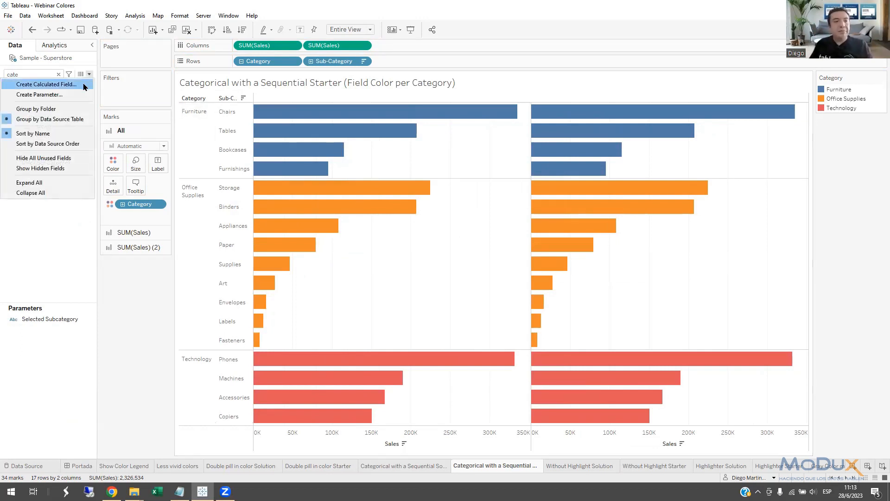
click(69, 84)
drag(520, 151, 539, 251)
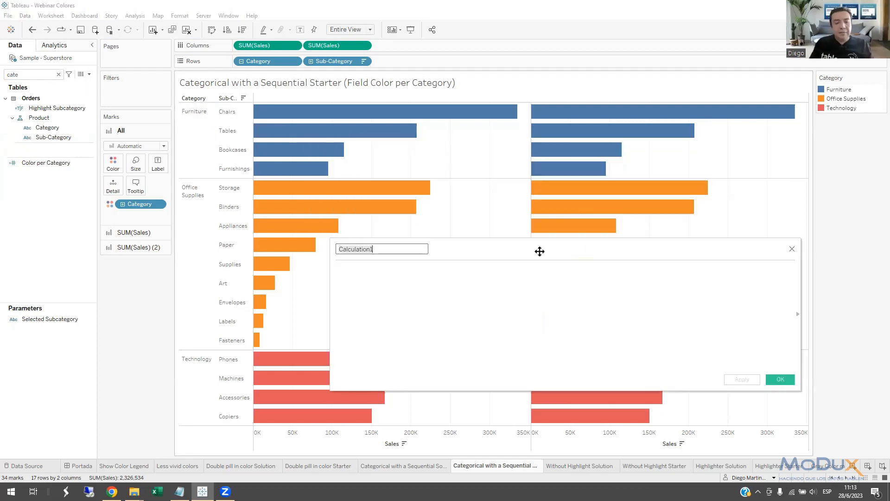
text(Sequential Color)
click(412, 276)
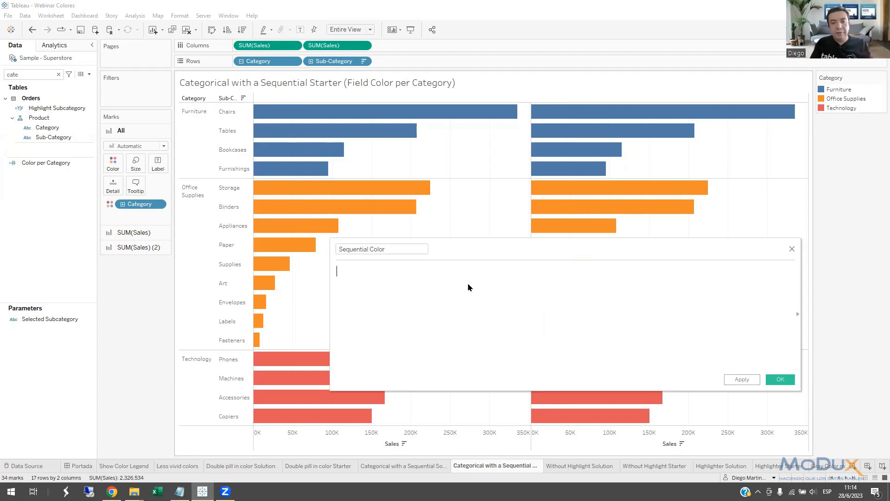
Define the calculated field as SUM([Sales])/WINDOW_MAX(SUM([Sales])) and save it.
text(w)
key(BackSpace)
text(SUM()
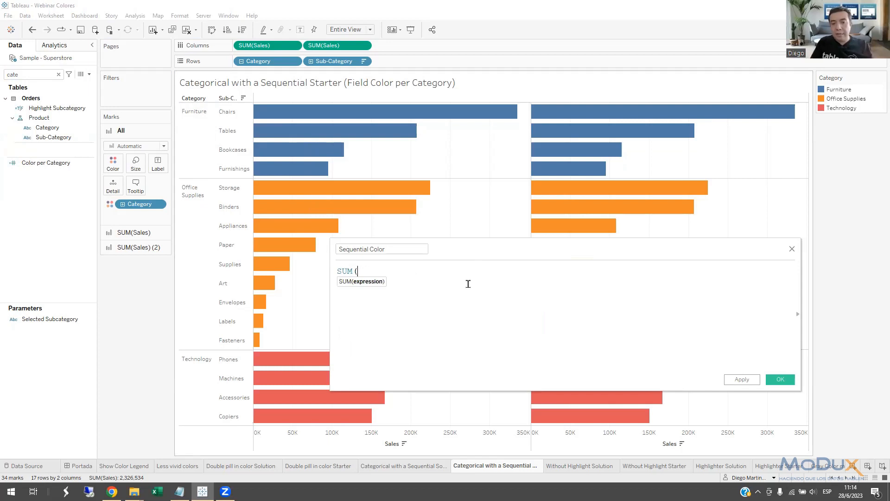
text(sale)
key(Return)
text()/WINDOW)
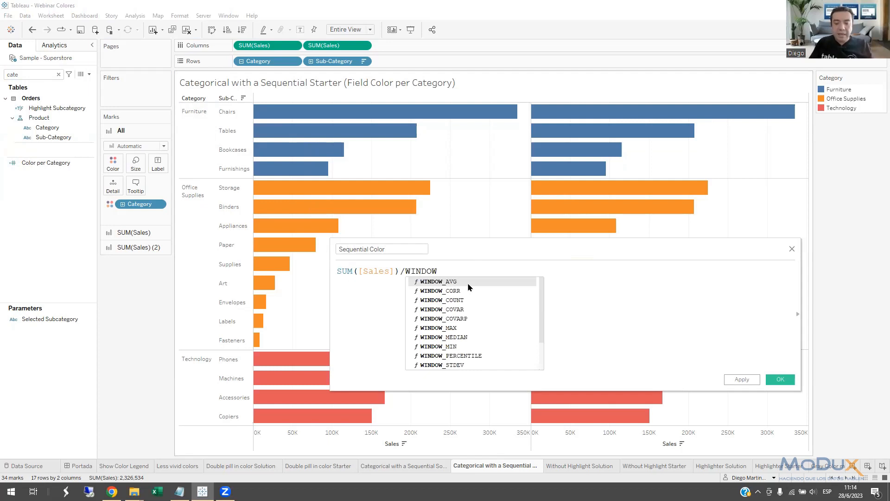
text(_MAX)
key(Return)
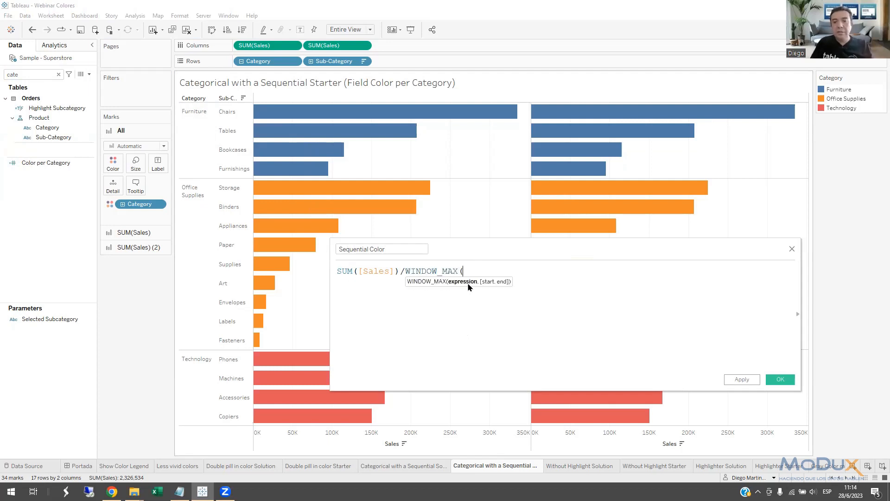
text(SUM)
key(Return)
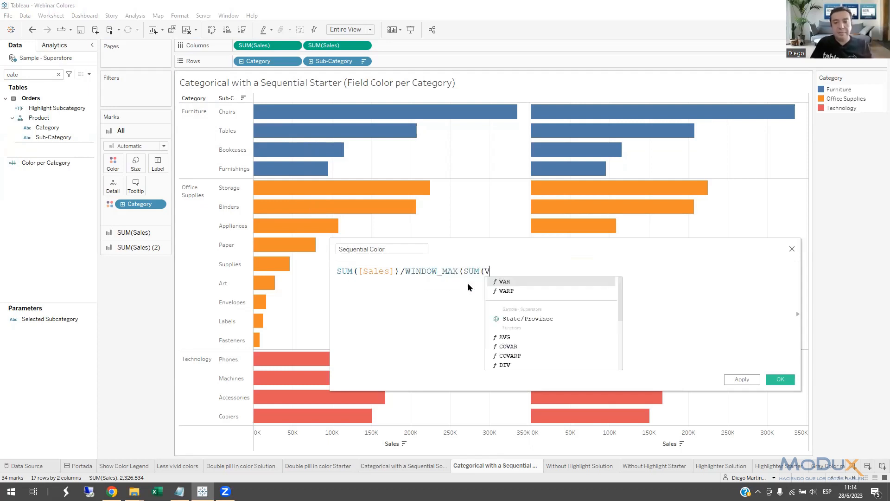
text(VE)
key(BackSpace)
key(BackSpace)
text([S)
key(Return)
text()))
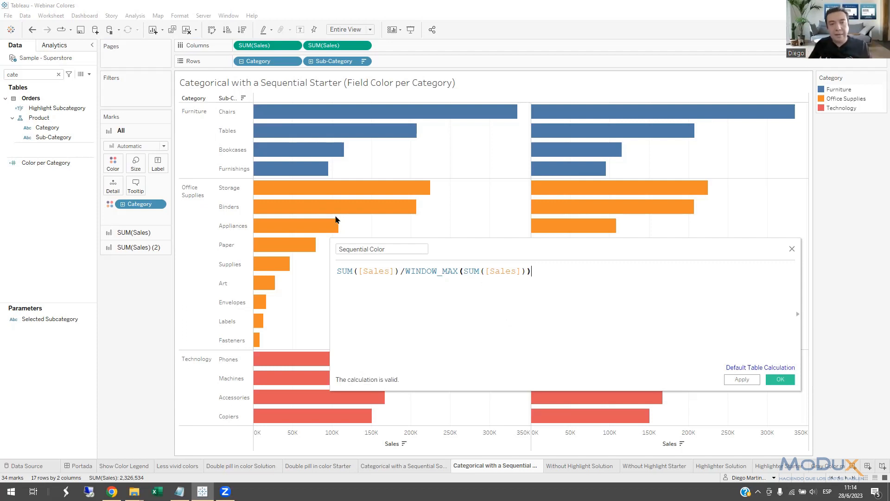
click(782, 380)
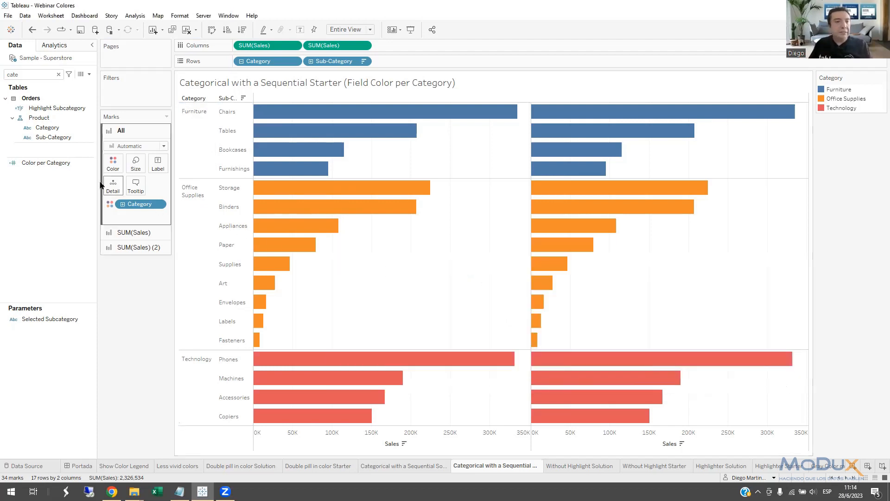
Find the Sequential Color field and put it in Columns in place of the second SUM(Sales).
click(58, 74)
text(SEQ)
drag(42, 105, 430, 45)
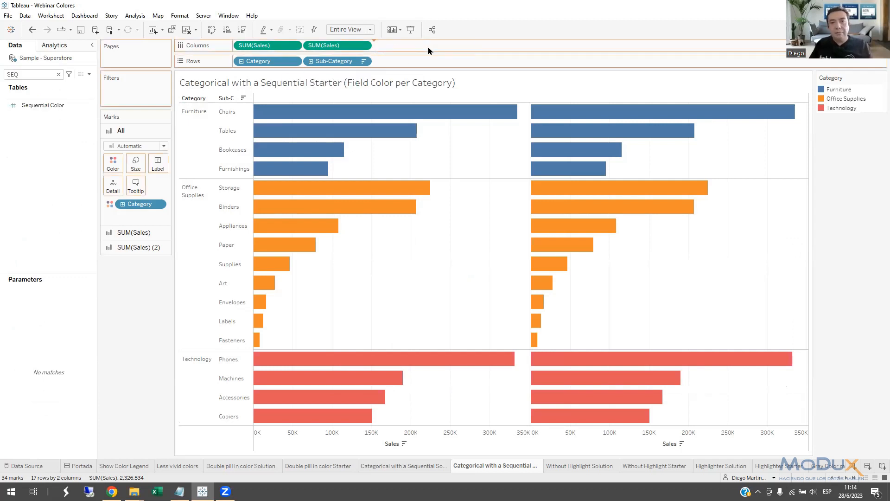
drag(331, 52, 149, 314)
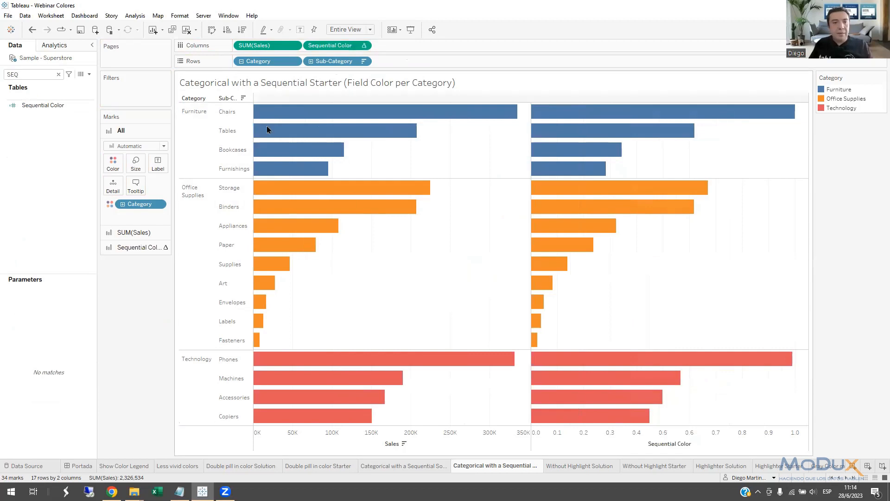
Show mark labels on the Sequential Color bars only.
click(147, 247)
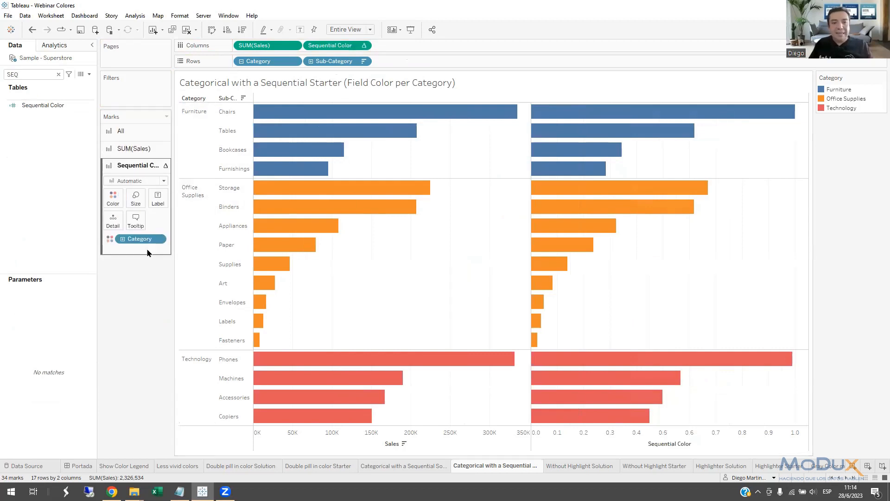
click(158, 195)
click(179, 215)
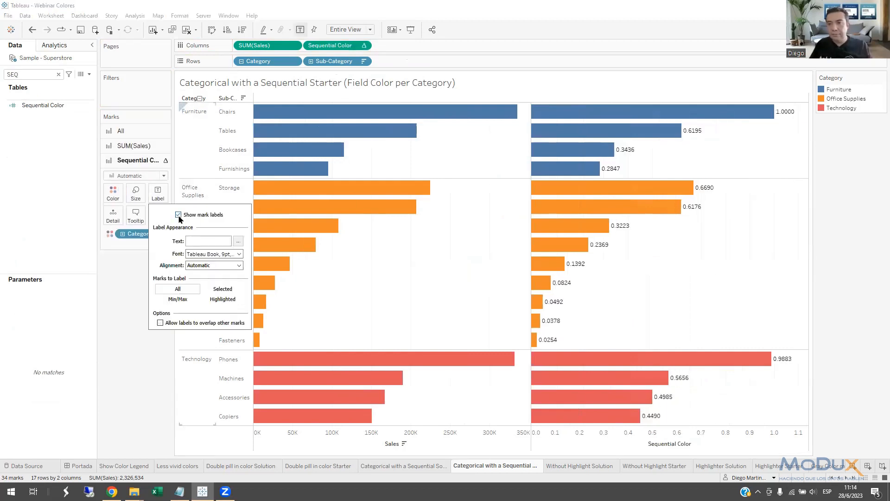
click(699, 152)
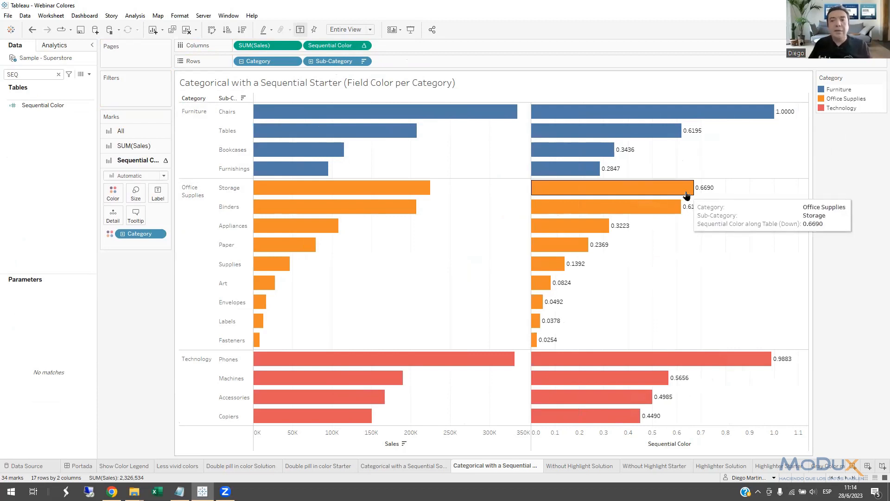
Set the Sequential Color calculation in Columns to compute using Pane (down), and highlight the Office Supplies category.
double_click(365, 49)
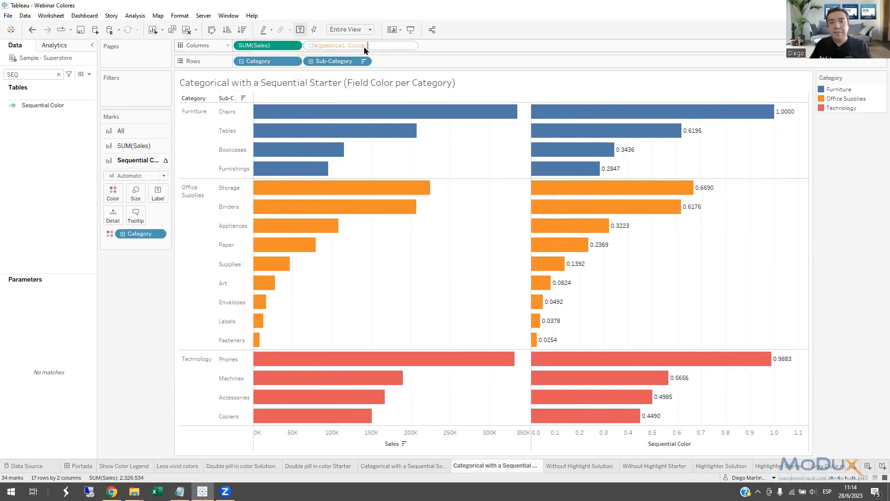
click(419, 50)
click(365, 47)
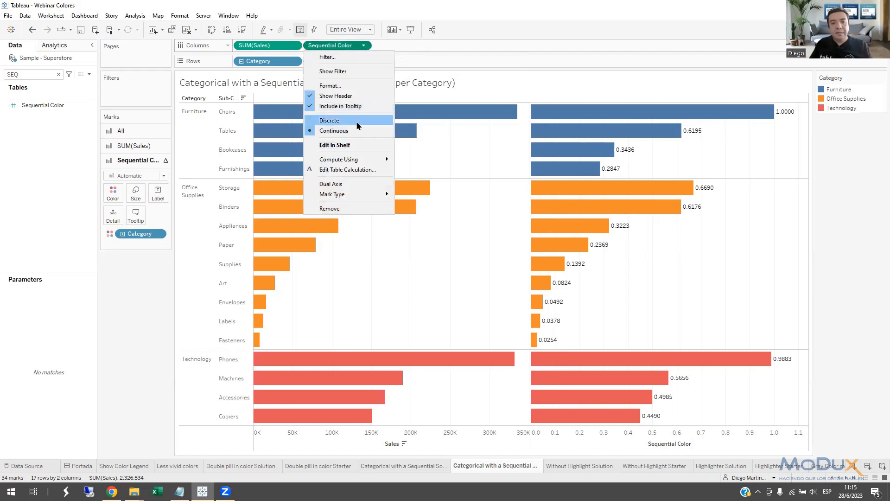
mouse_move(355, 163)
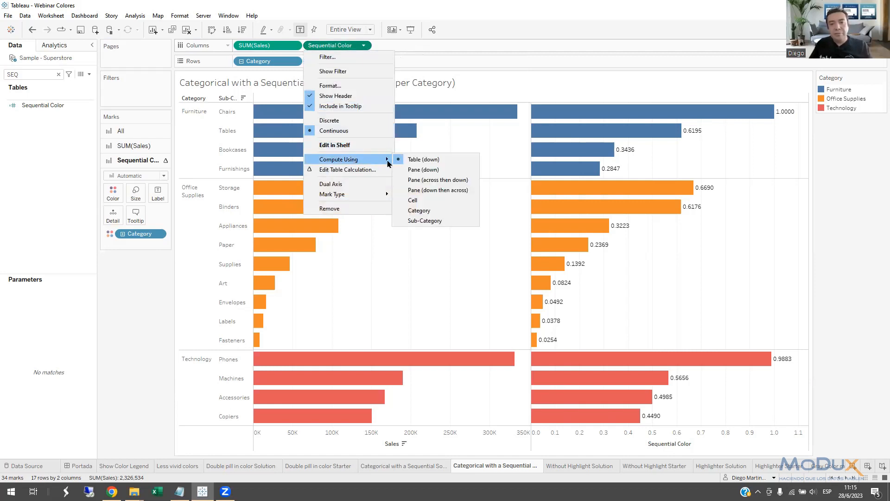
click(429, 170)
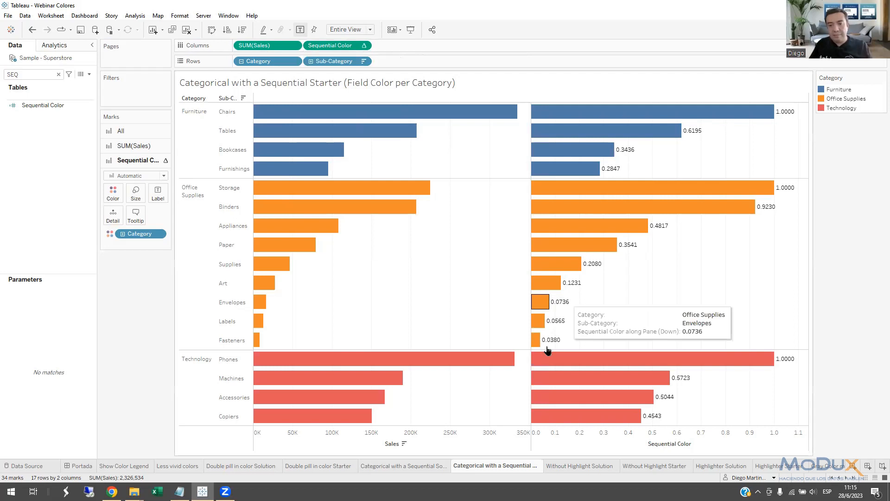
click(190, 227)
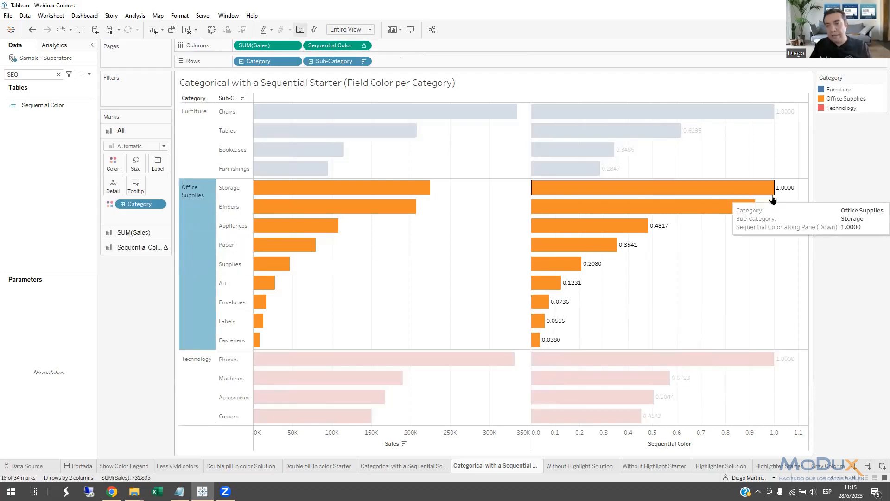
Highlight the Technology and Furniture categories one after the other to compare their Sequential Color values, and clear the highlight.
click(196, 398)
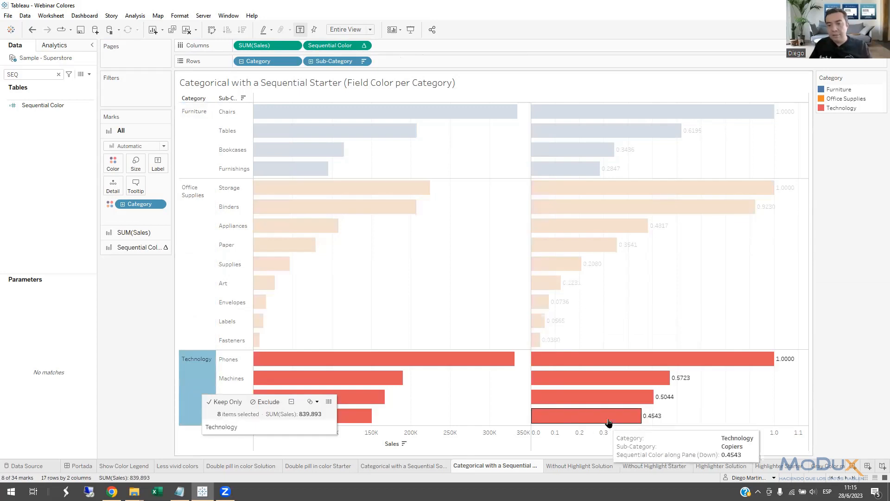
click(195, 114)
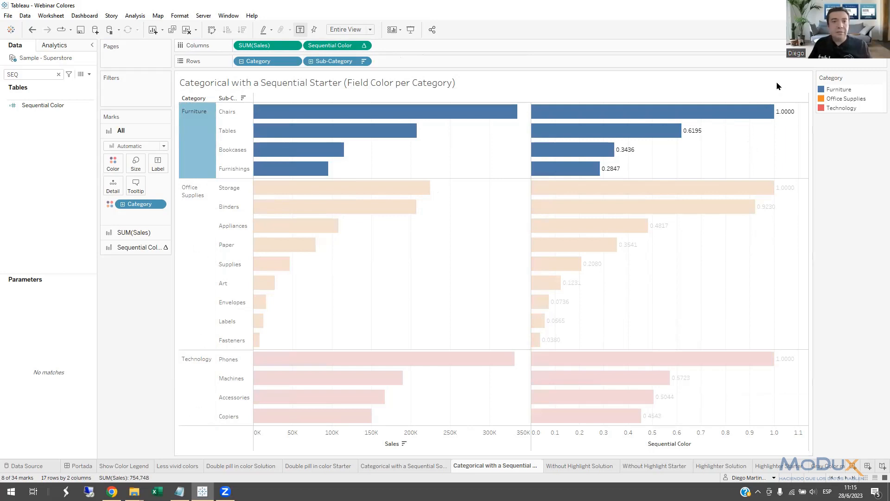
click(337, 46)
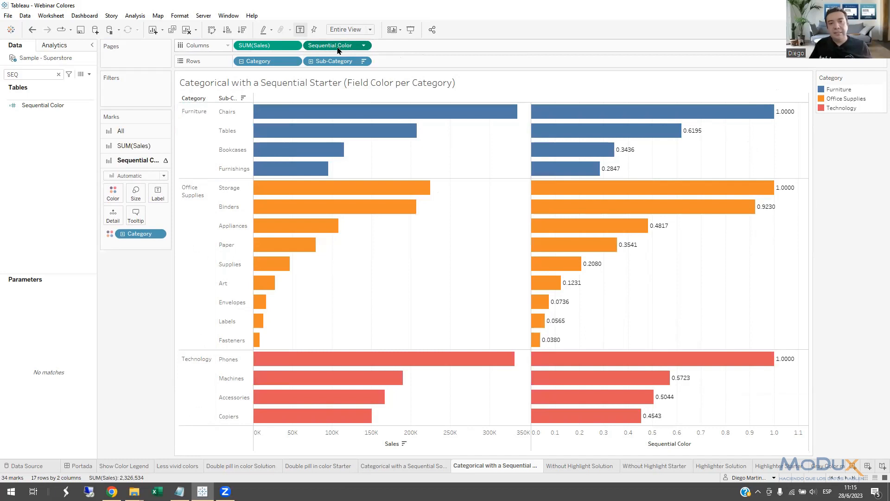
Color only the Sequential Color bars by the Sequential Color calculation in place of Category.
click(149, 146)
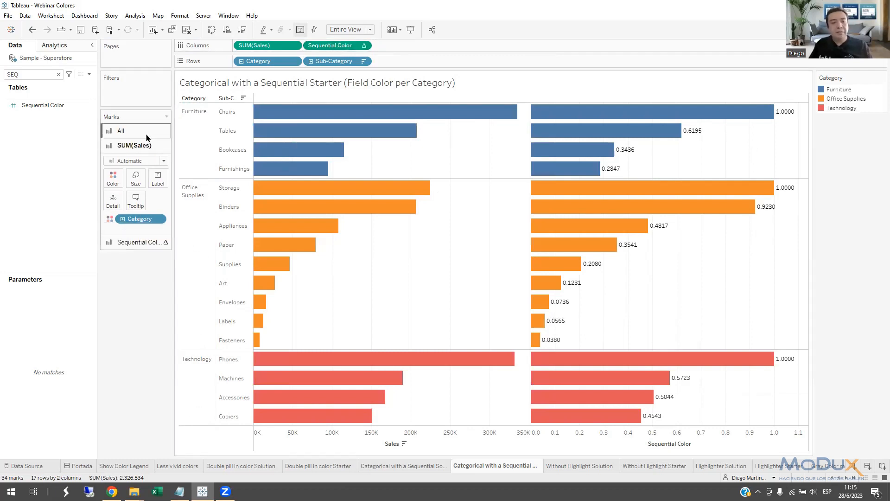
mouse_move(327, 49)
mouse_down()
mouse_move(188, 173)
mouse_move(135, 195)
mouse_move(333, 54)
mouse_up()
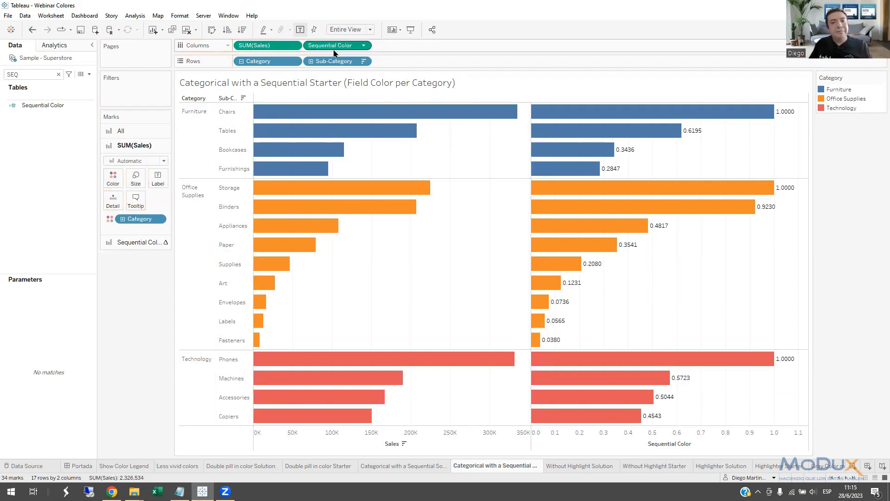
click(132, 242)
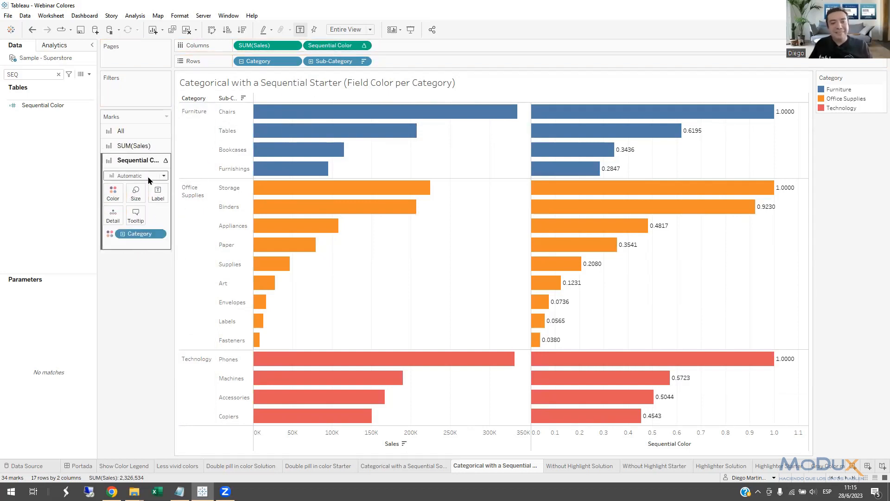
drag(331, 45, 116, 200)
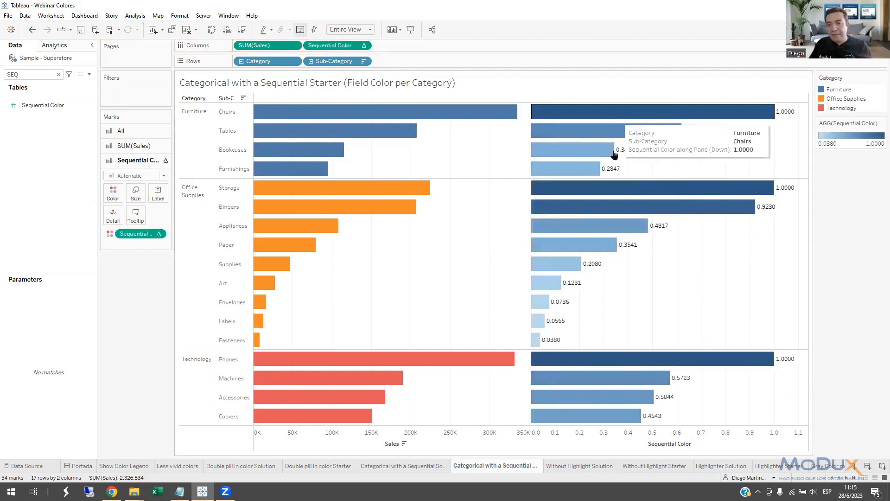
Change the Sequential Color legend to a custom sequential palette based on black (#000000).
double_click(877, 140)
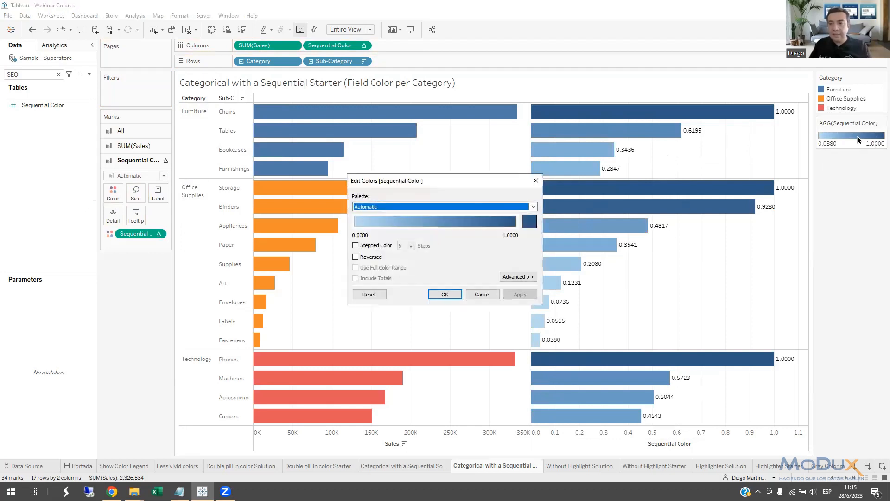
click(529, 222)
click(335, 286)
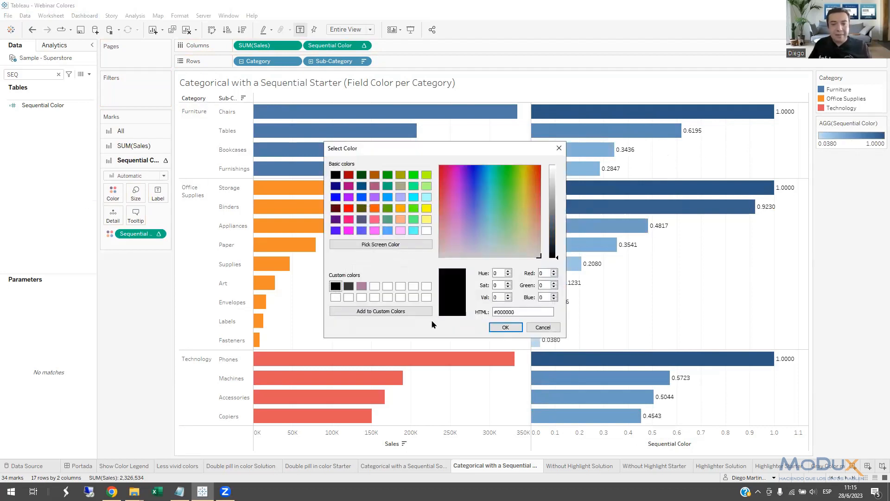
click(503, 328)
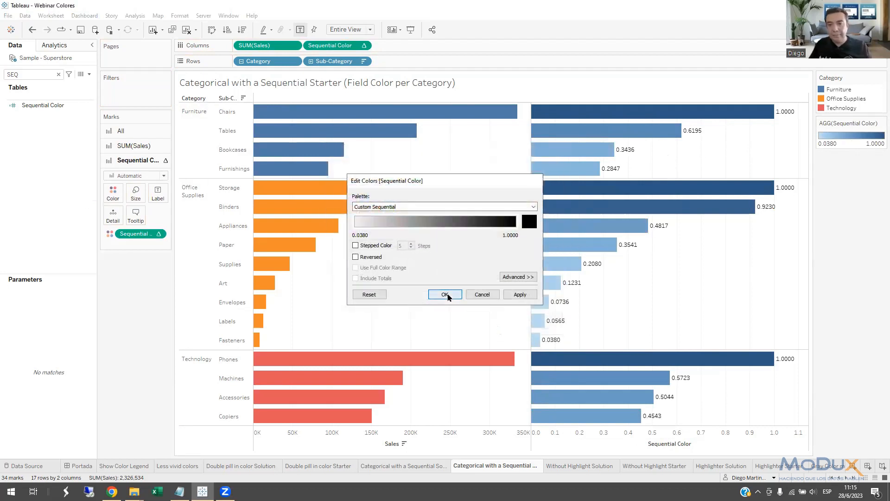
click(449, 294)
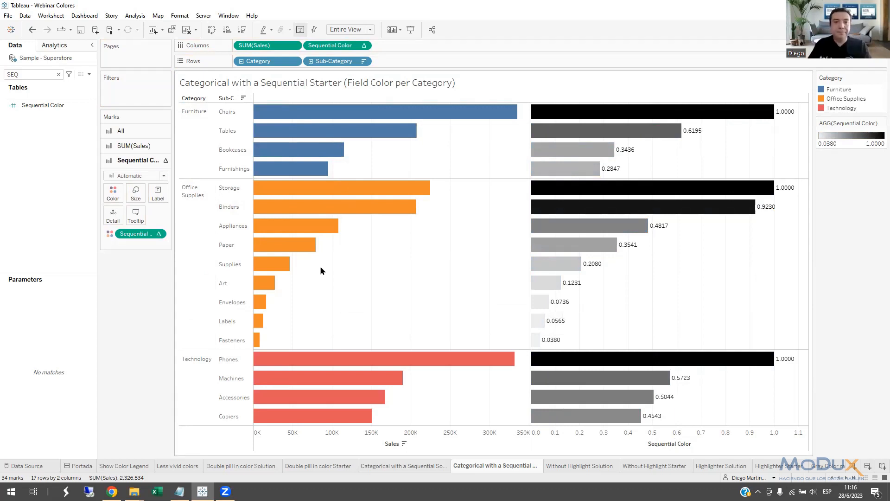
Combine Sequential Color with SUM(Sales) on a dual axis and set the mark type of all marks to Bar.
right_click(345, 49)
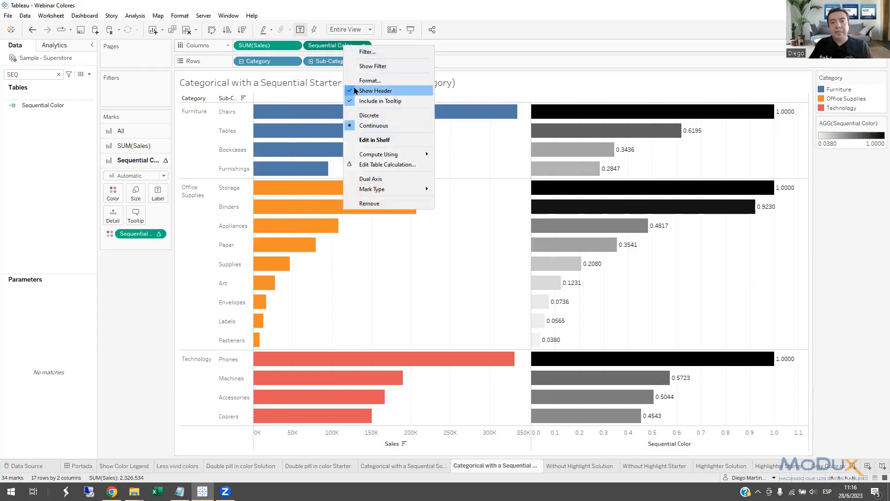
click(394, 180)
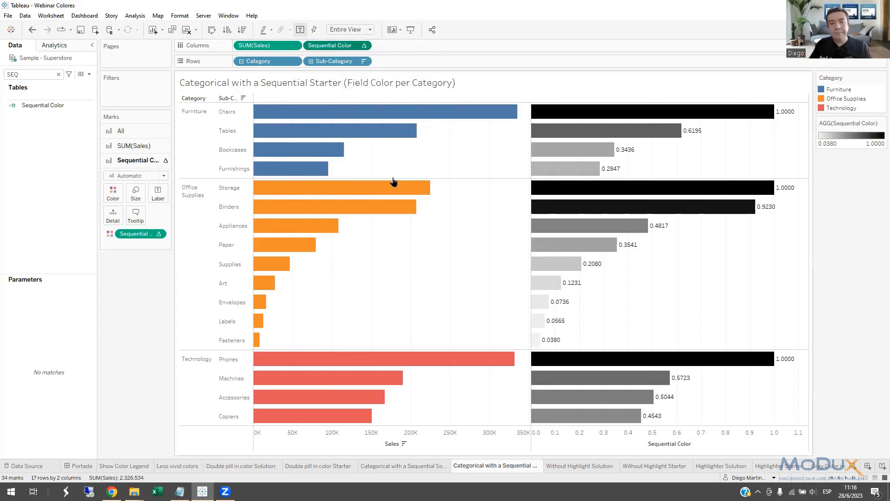
click(139, 131)
click(137, 146)
click(131, 167)
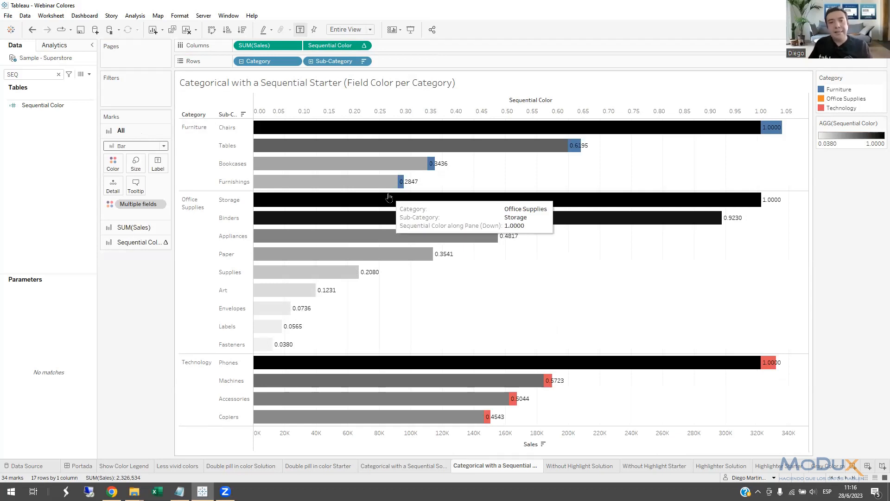
Replace the Sequential Color expression in Columns with sum([Sales]) by editing it in the shelf.
double_click(341, 46)
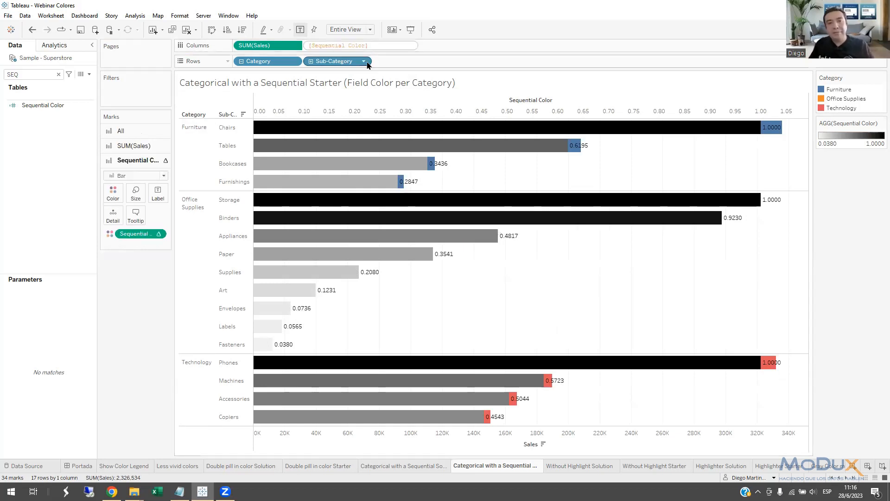
key(ctrl+a)
text(s)
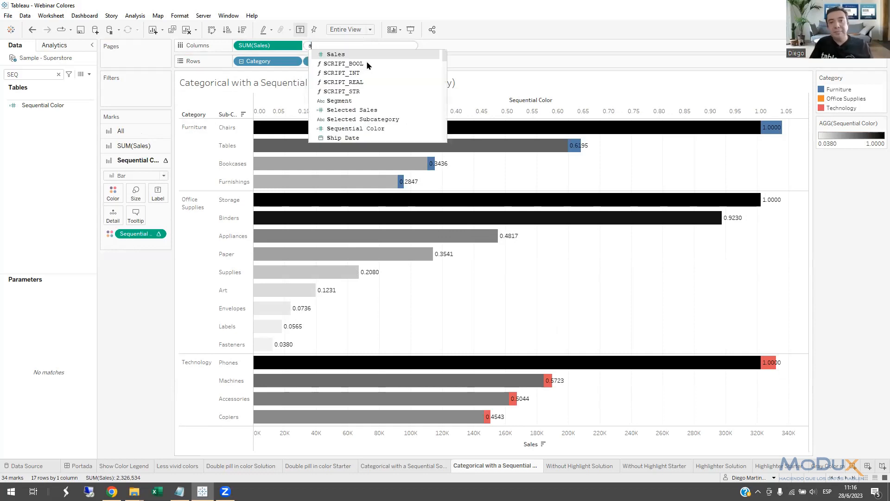
text(um(venta)
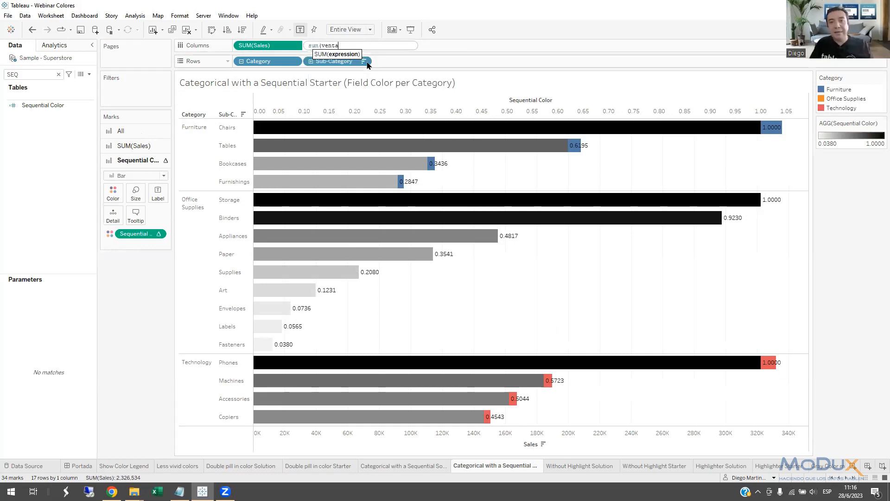
key(BackSpace)
key(BackSpace)
text([Sales])
text())
key(Return)
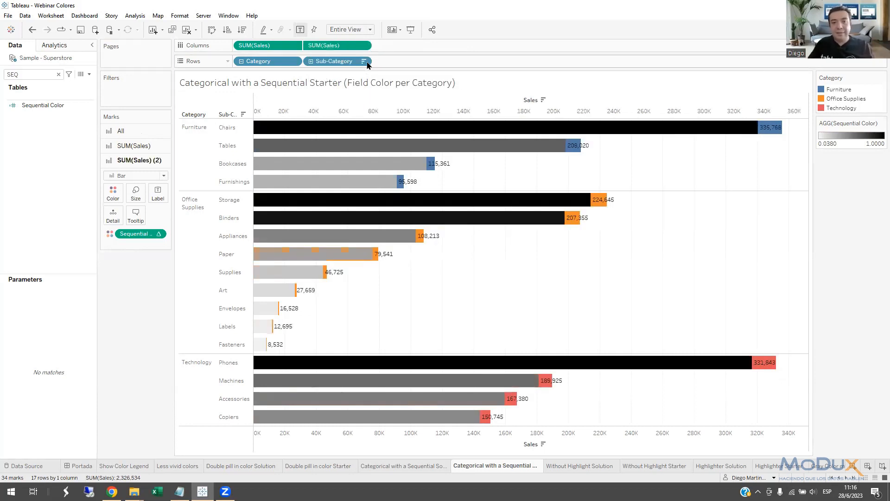
Synchronize the two Sales axes of the dual-axis bar chart.
right_click(407, 109)
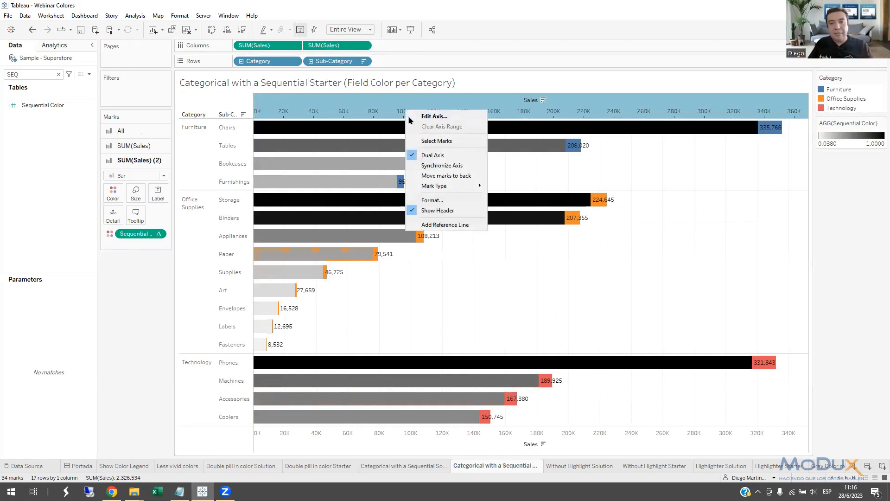
click(434, 165)
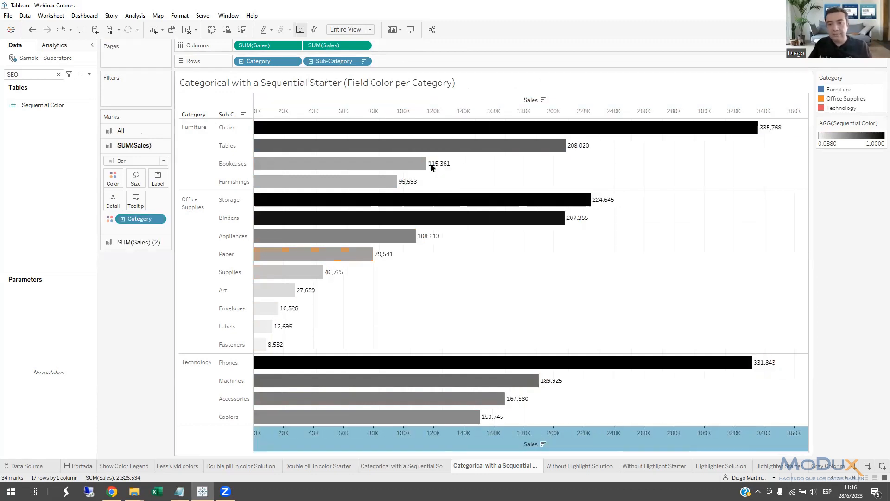
click(458, 293)
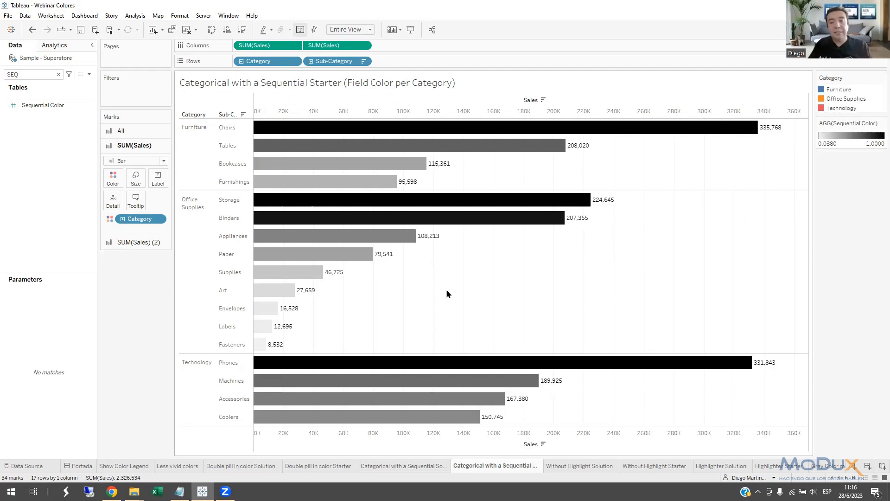
Set the color opacity of the second SUM(Sales) marks to 48% so the category colors show through.
click(139, 244)
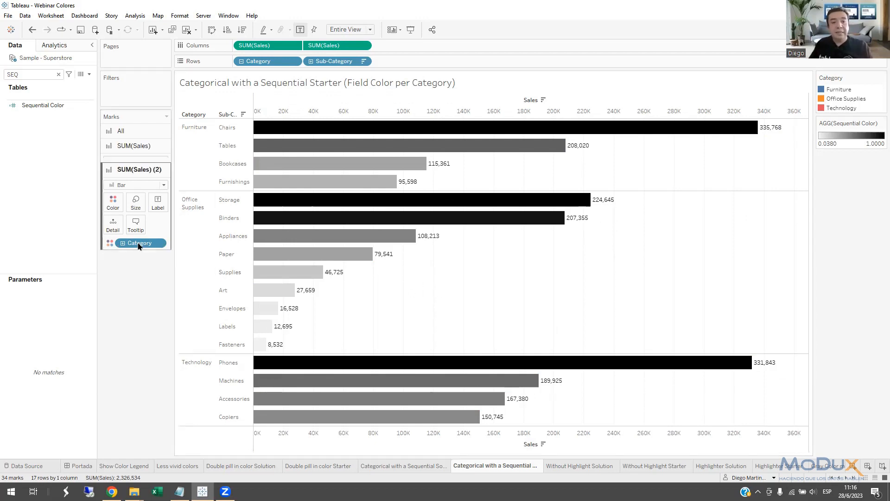
click(115, 198)
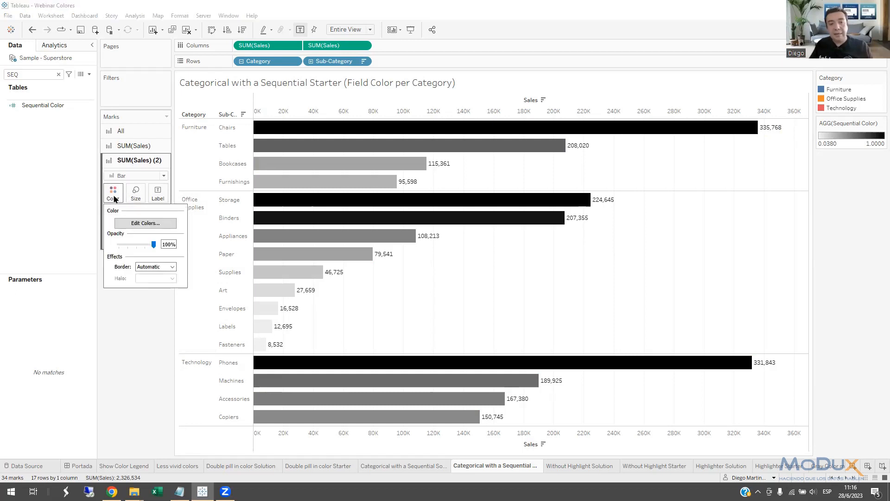
drag(155, 245, 138, 248)
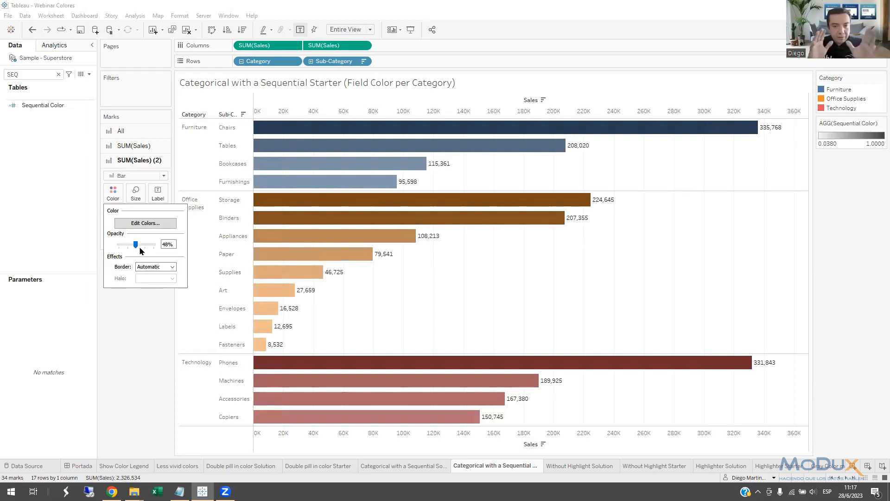
click(437, 288)
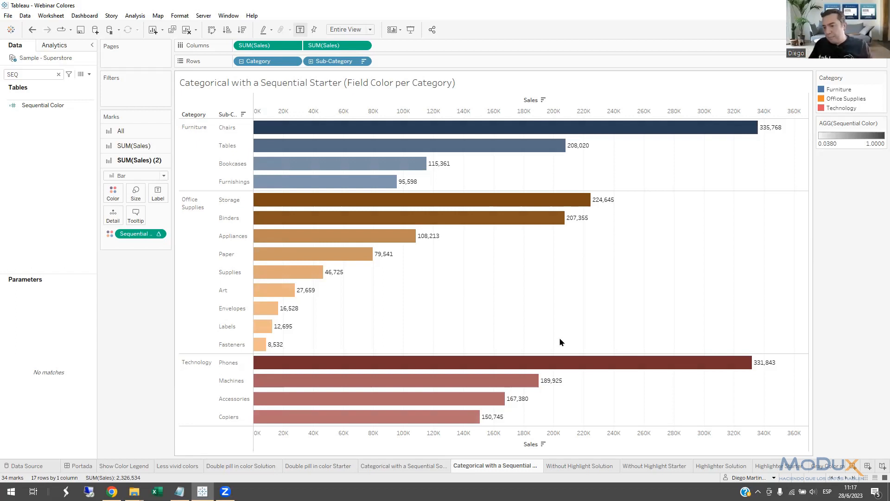
Add a new worksheet and search its data fields for "reg" in place of the earlier field search.
click(853, 467)
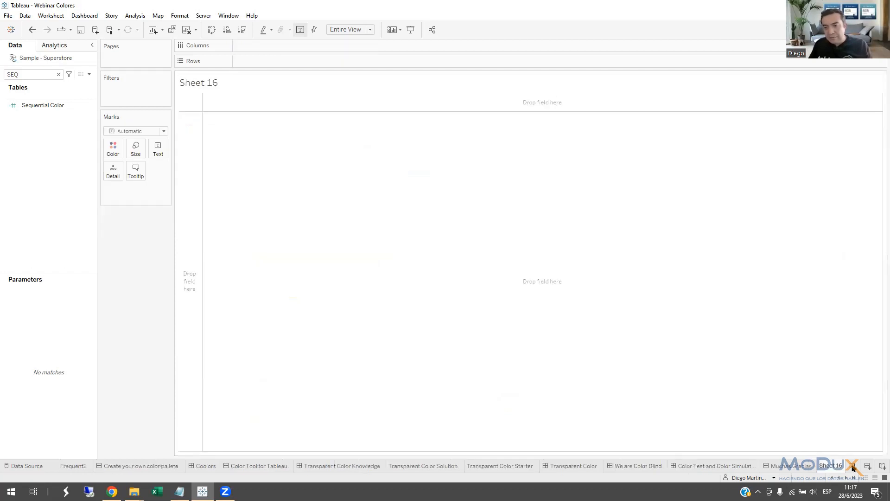
click(59, 74)
scroll(92, 165, down, 2)
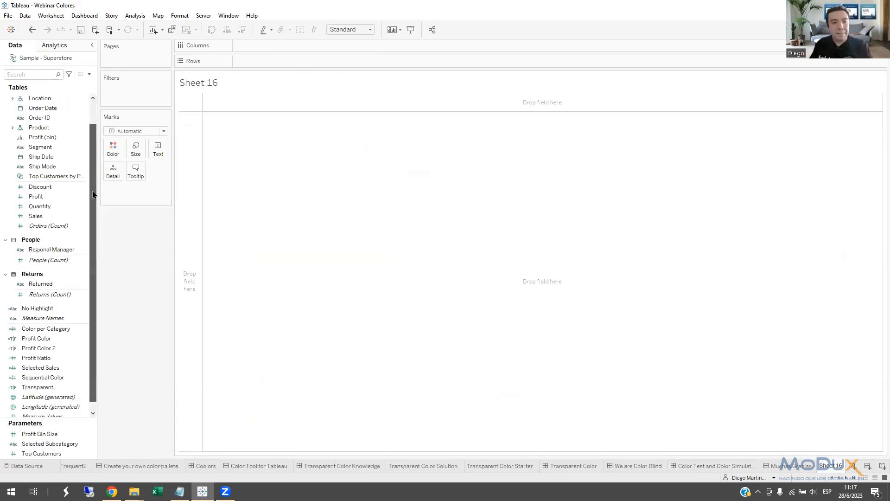
scroll(92, 158, up, 2)
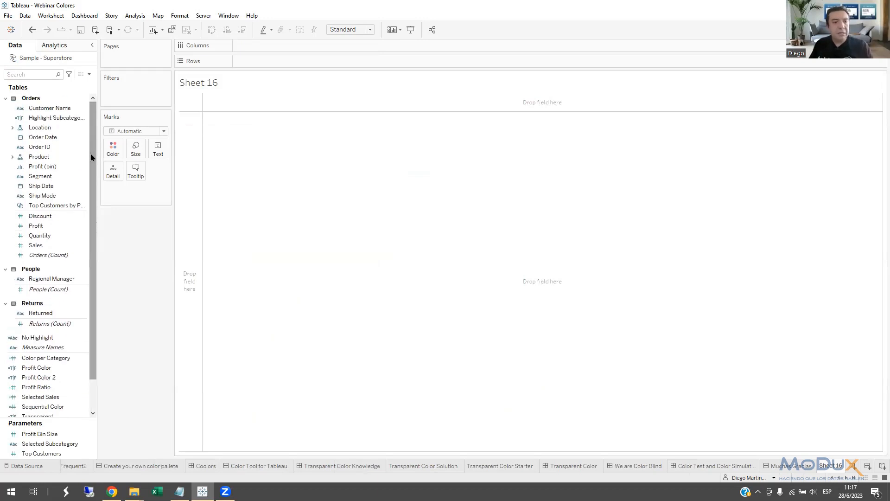
text(reg)
Plot the Region field on the new worksheet as filled areas using the Map mark type.
click(46, 129)
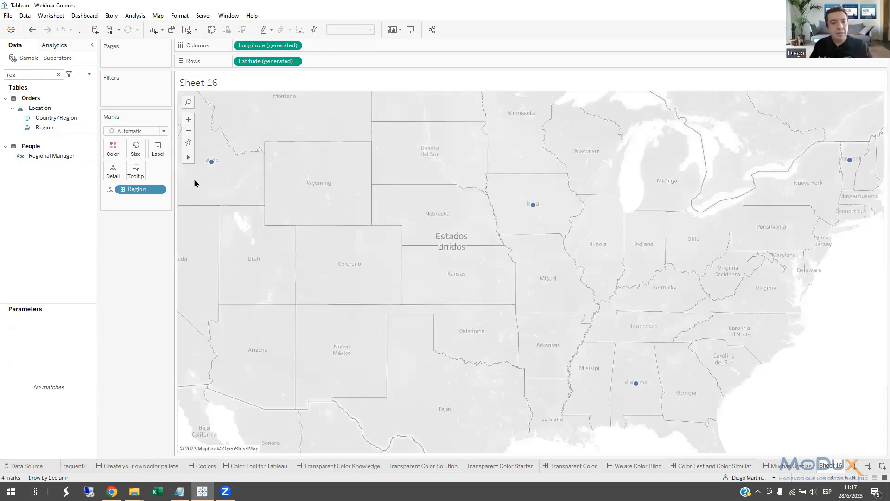
click(165, 132)
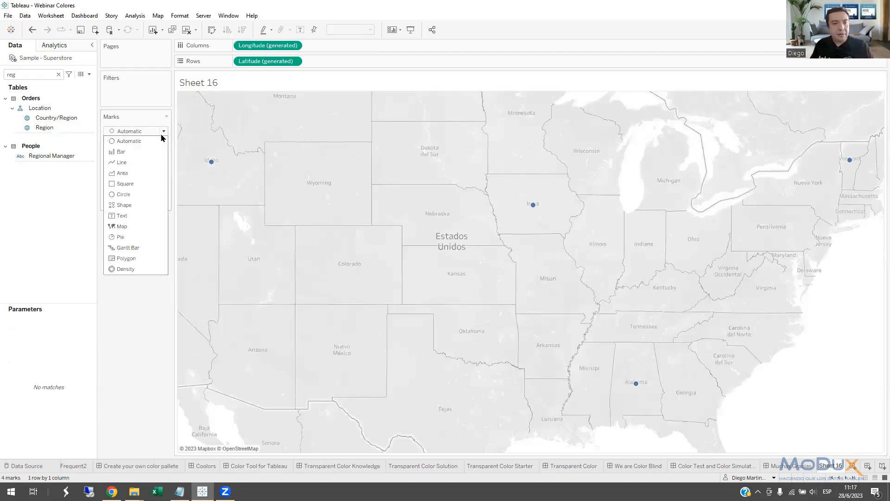
click(140, 225)
Select the West, Central, eastern and South regions on the map one at a time, and clear the selection.
mouse_move(451, 236)
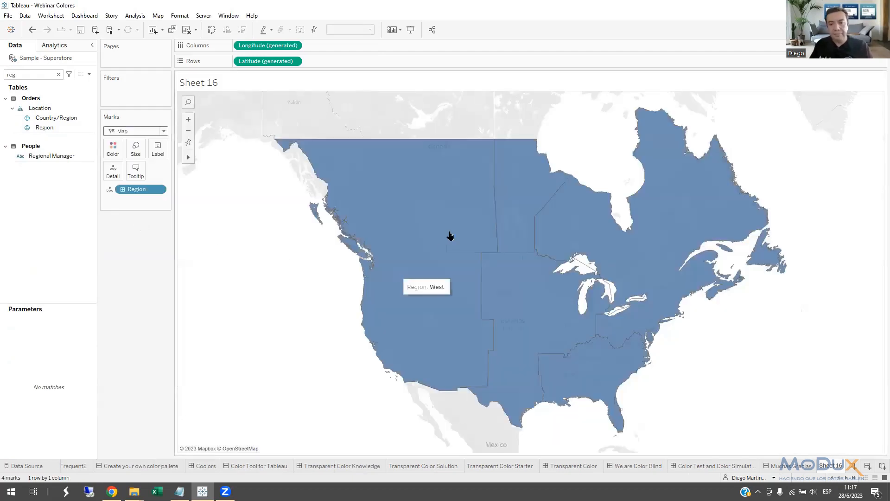
click(451, 216)
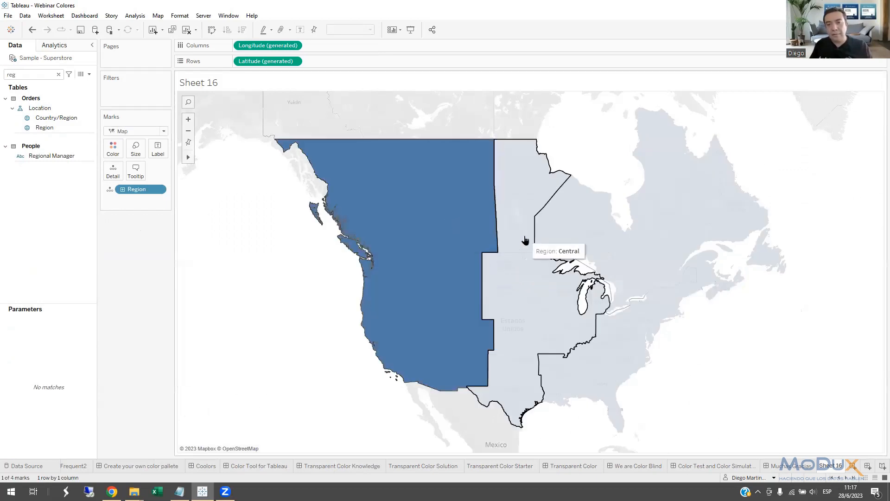
click(537, 274)
click(600, 235)
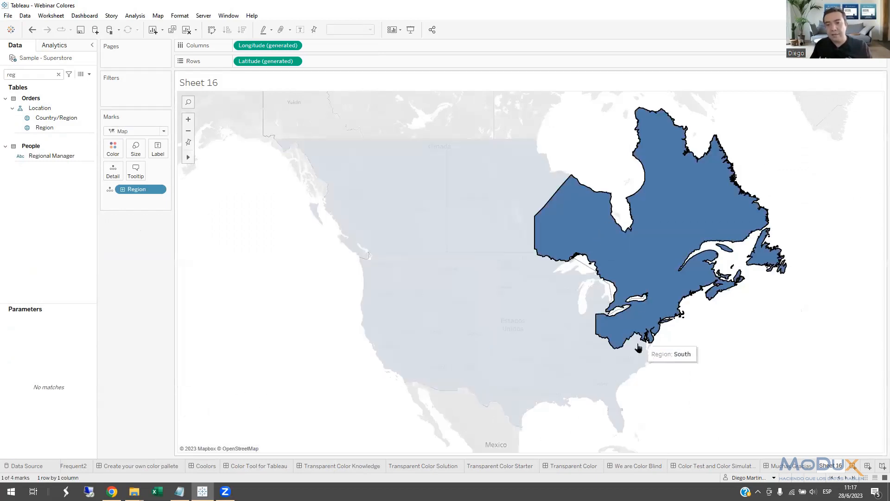
click(620, 360)
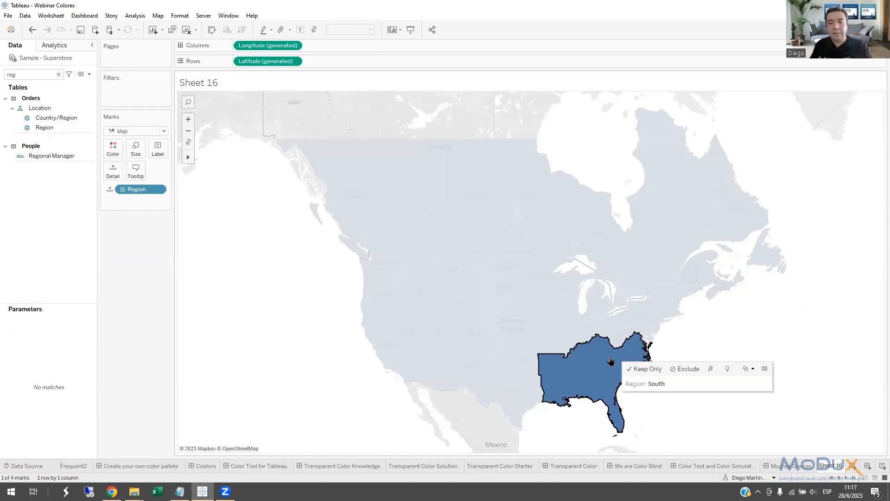
click(138, 262)
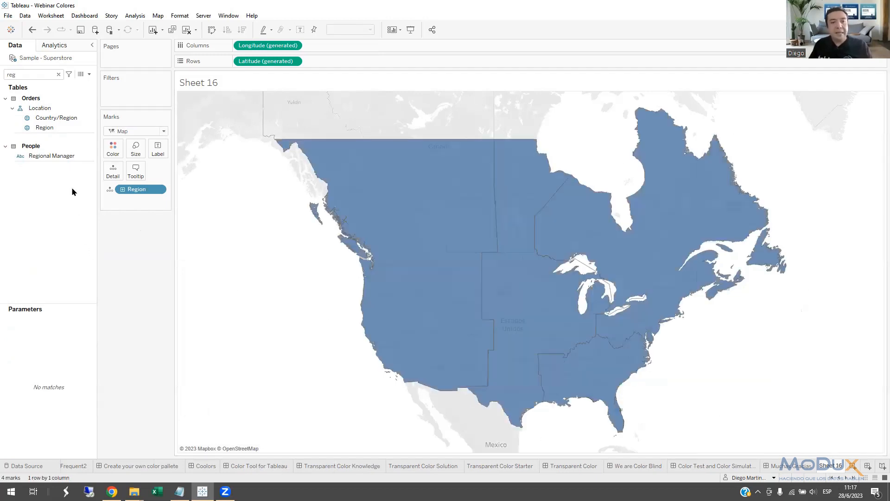
Search the data fields for "state" and add State/Province to the map as a new marks layer.
click(58, 75)
text(state)
drag(55, 117, 263, 115)
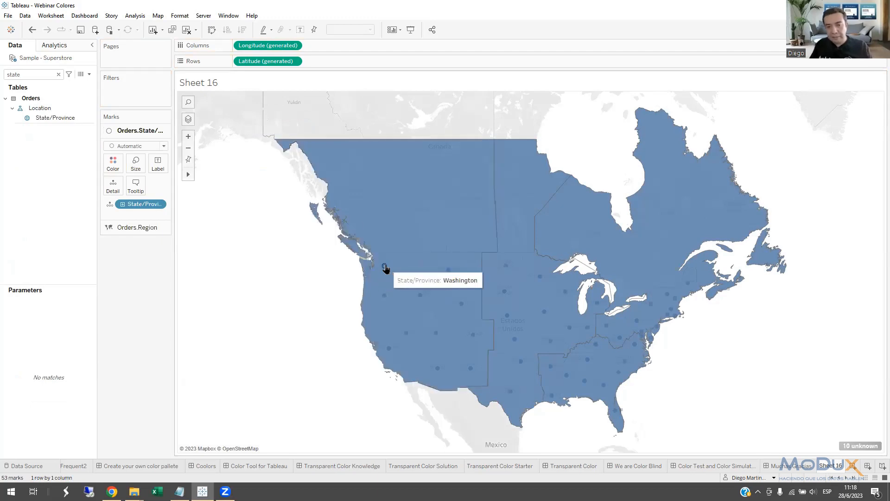
Resolve the unknown State/Province locations by taking the country from the Country/Region field instead of a fixed country.
click(852, 448)
click(431, 229)
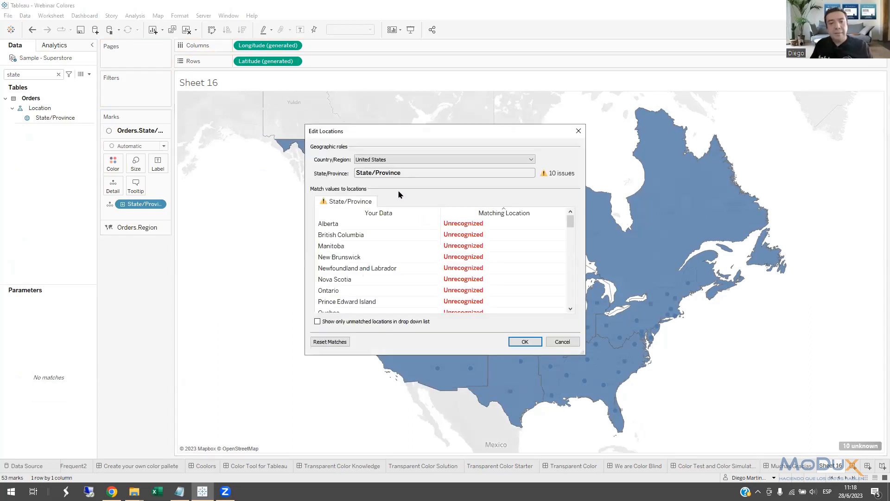
click(375, 160)
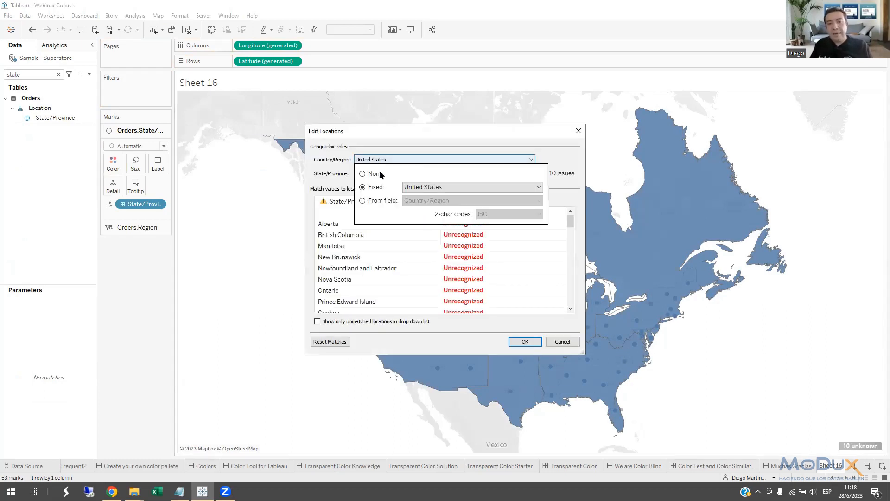
click(407, 187)
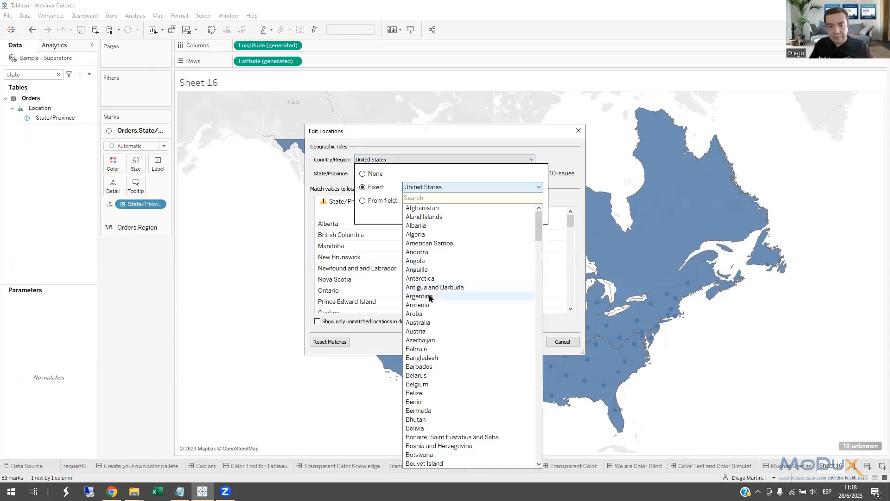
click(378, 203)
click(363, 201)
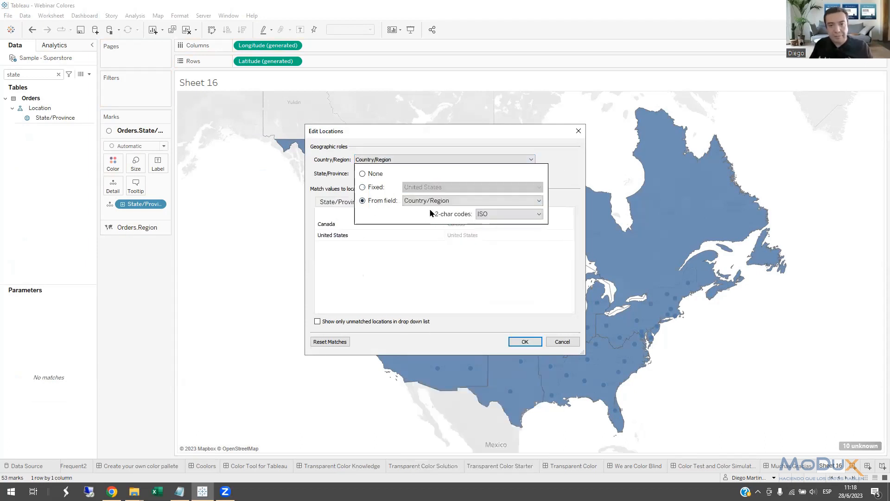
click(515, 294)
click(522, 342)
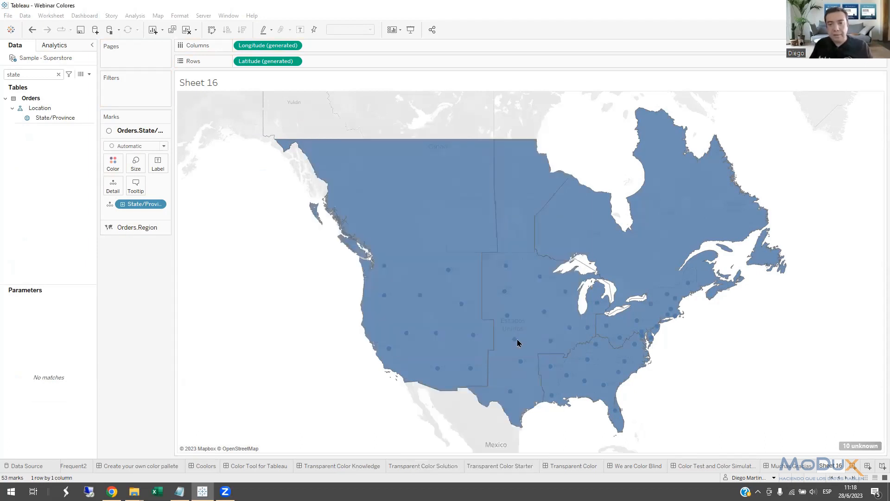
Select the South and Central regions on the map in turn, clearing each selection.
click(591, 378)
click(593, 379)
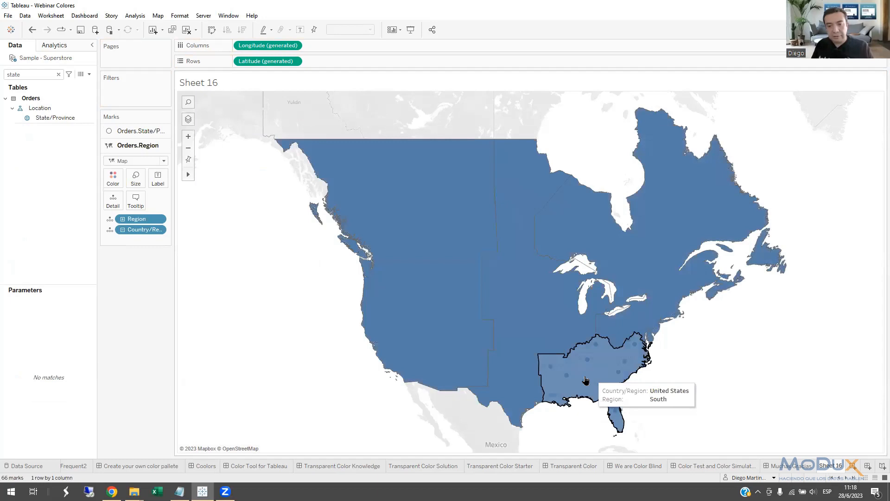
click(505, 344)
click(504, 345)
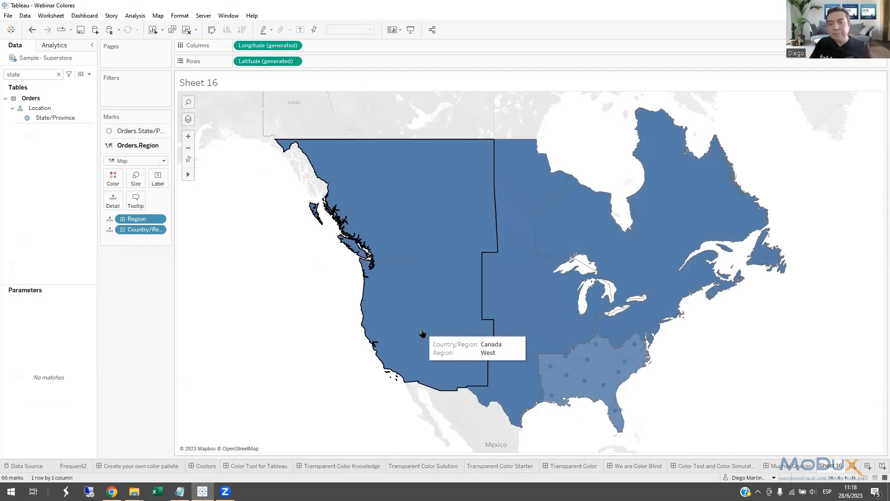
Change the State/Province layer's mark type to Map so the states are drawn as filled areas.
click(140, 131)
click(131, 146)
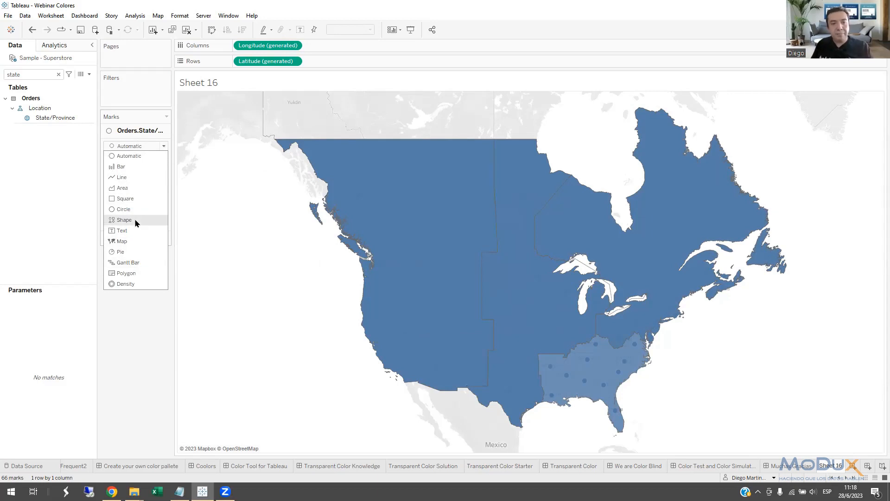
click(121, 241)
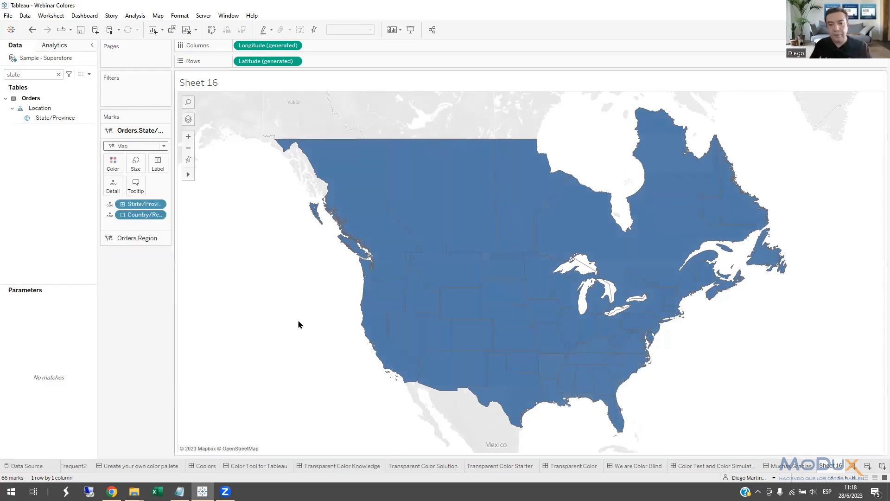
Check the filled state layer by selecting individual Canadian provinces such as Alberta, and clear the selection.
click(392, 235)
click(423, 209)
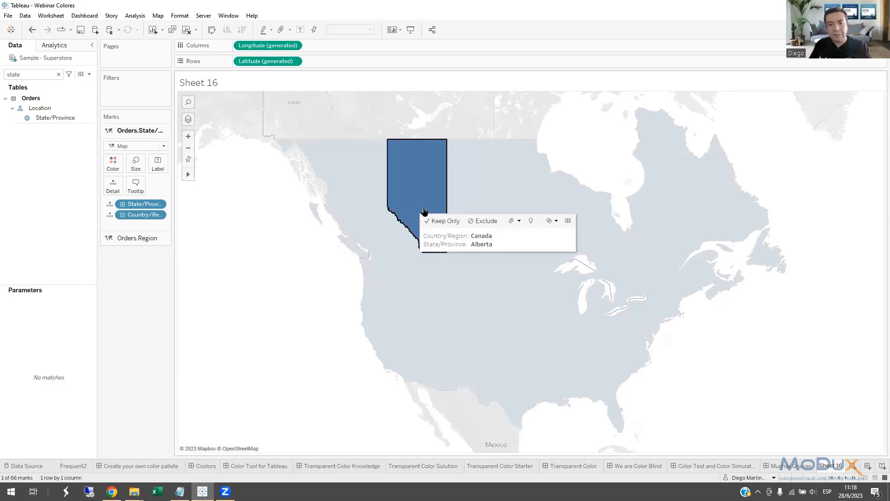
click(463, 192)
click(432, 201)
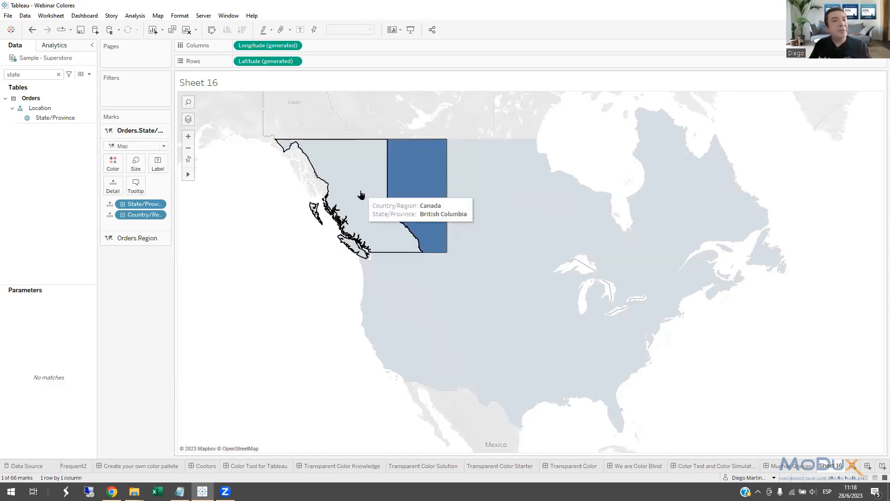
click(361, 195)
click(360, 195)
Find the Sequential Color field with "seq", color the State/Province layer by it, and place its legend beneath the Marks card.
click(58, 75)
text(seq)
drag(42, 104, 114, 166)
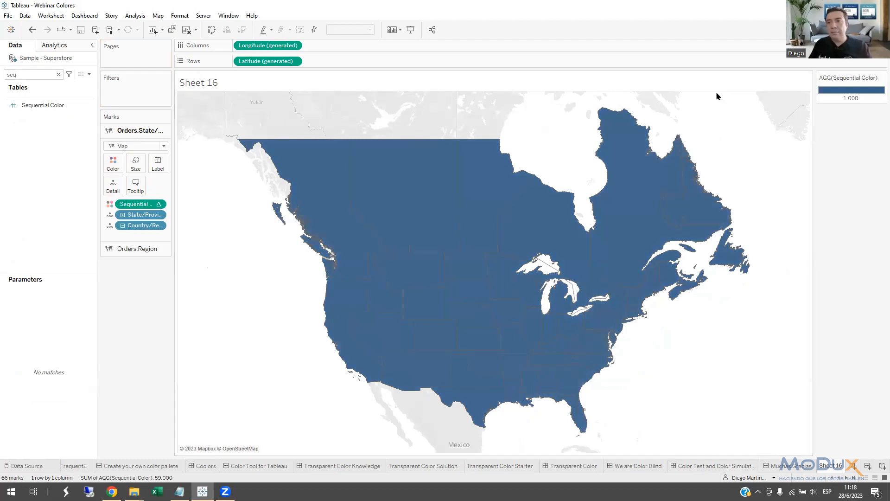
drag(854, 78, 148, 280)
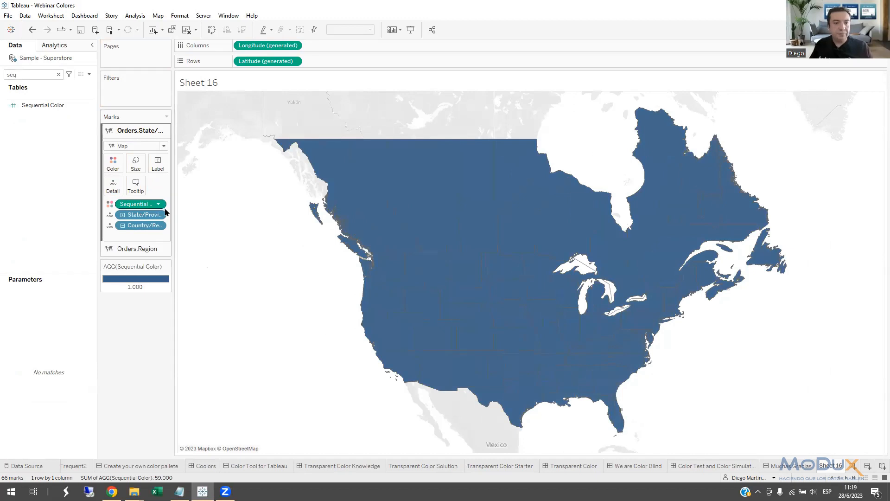
Compute the Sequential Color table calculation using State/Province.
right_click(159, 205)
mouse_move(224, 303)
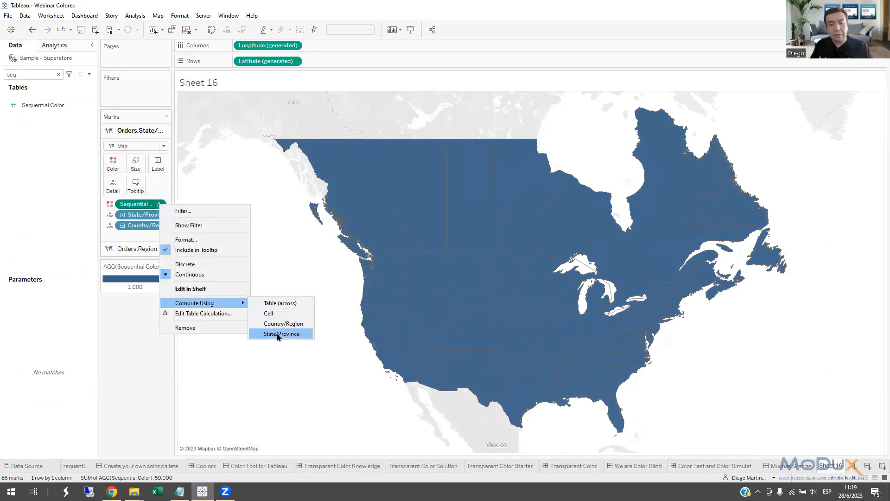
click(279, 334)
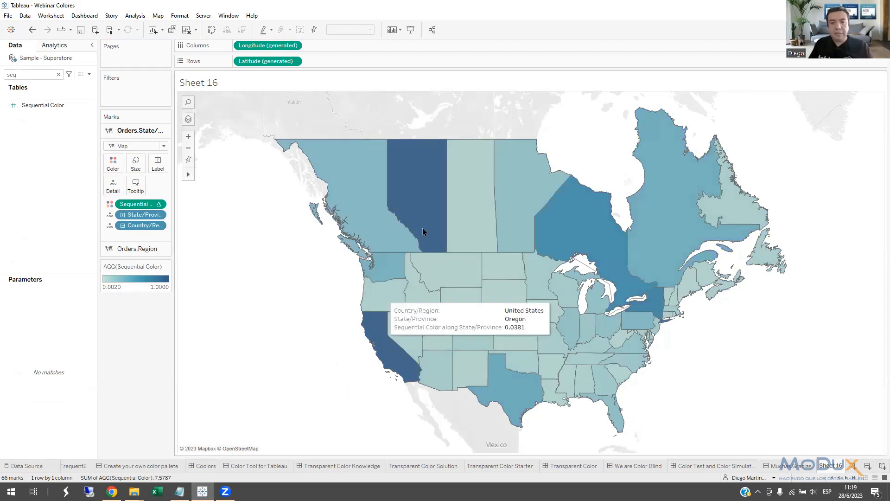
mouse_move(435, 210)
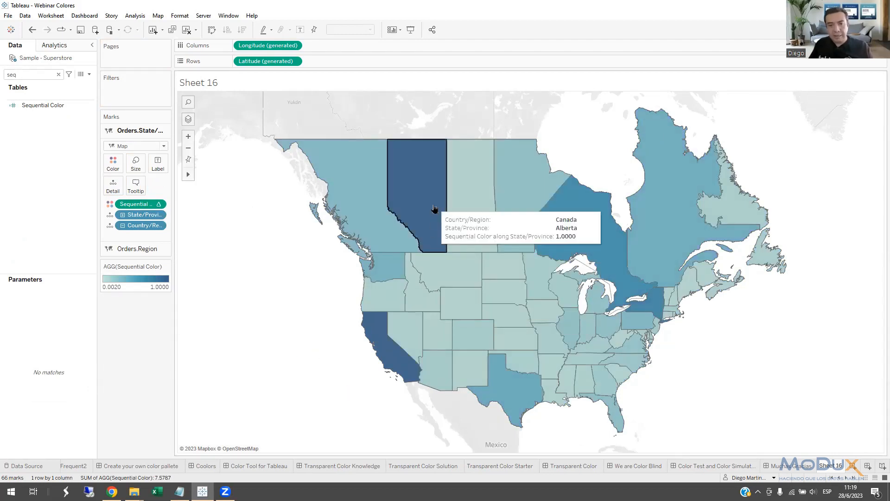
Change the Sequential Color palette to a gray scale running from light gray to black.
double_click(167, 285)
click(529, 220)
click(335, 285)
click(506, 327)
click(456, 299)
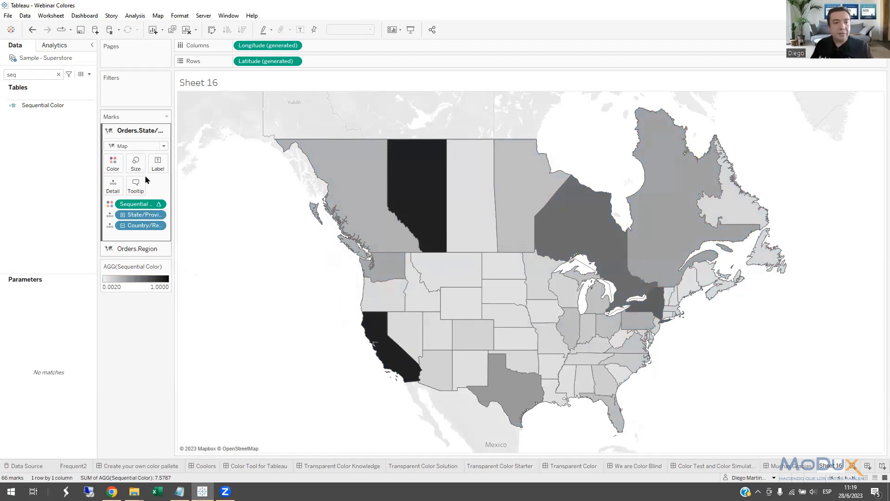
Lower the State/Province layer's color opacity below 80% and color the underlying Region layer by Region.
click(113, 163)
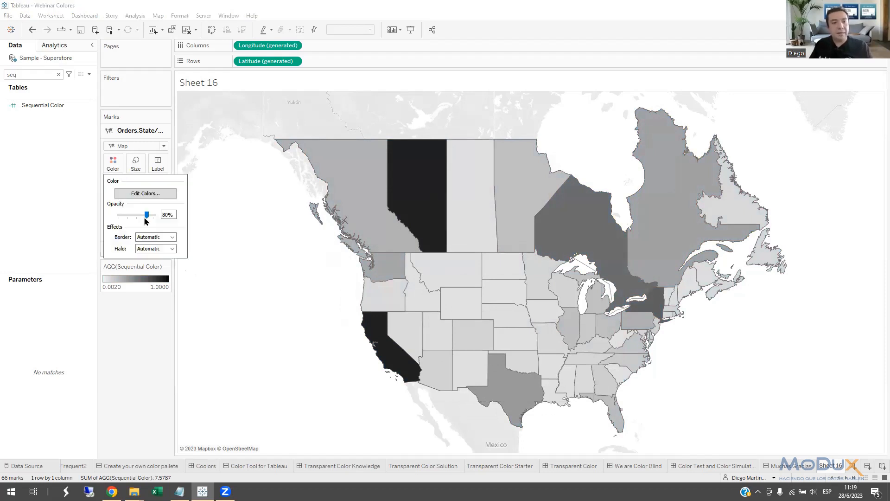
drag(145, 221, 138, 219)
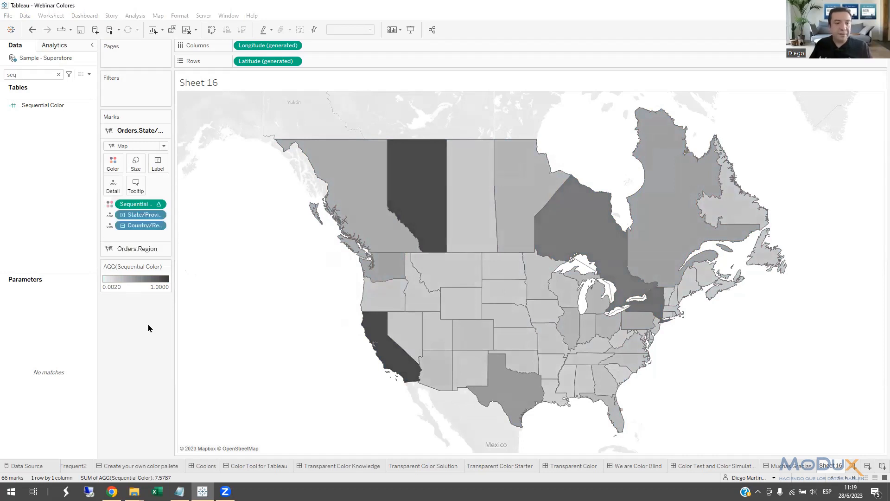
click(138, 249)
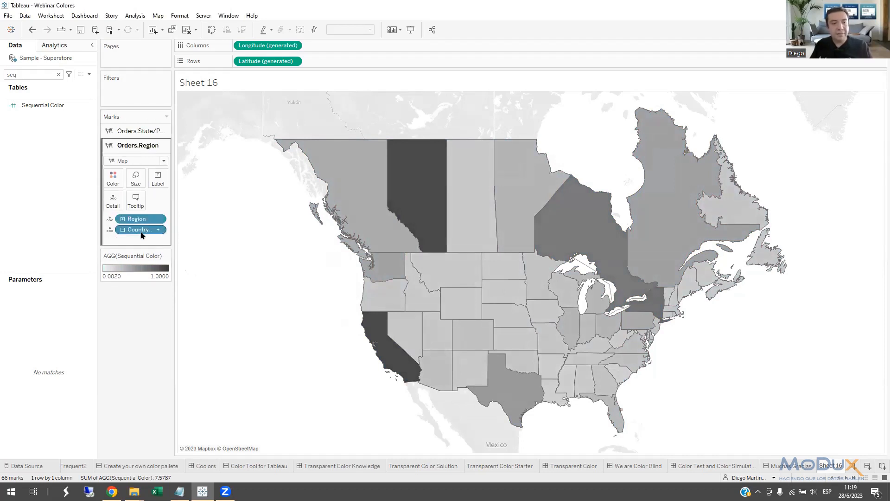
drag(137, 222, 116, 188)
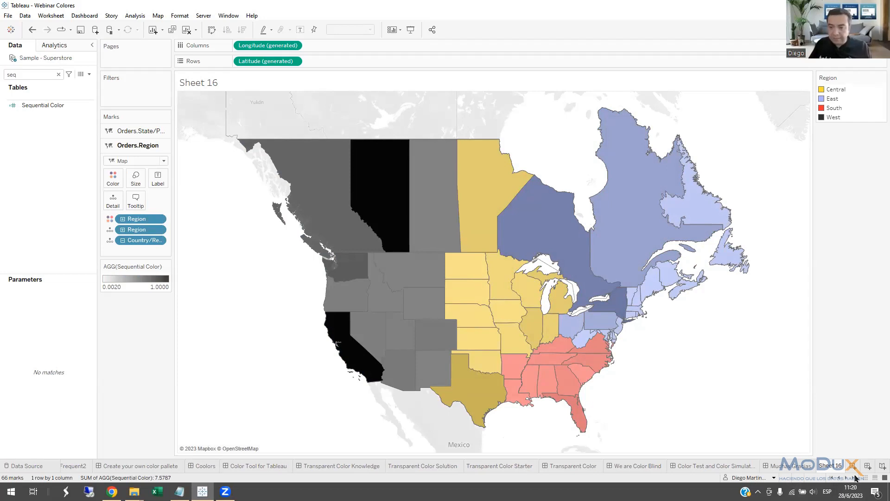
View the Without Highlight Solution sheet, and on Without Highlight Starter select the Binders bar and clear the selection.
click(833, 478)
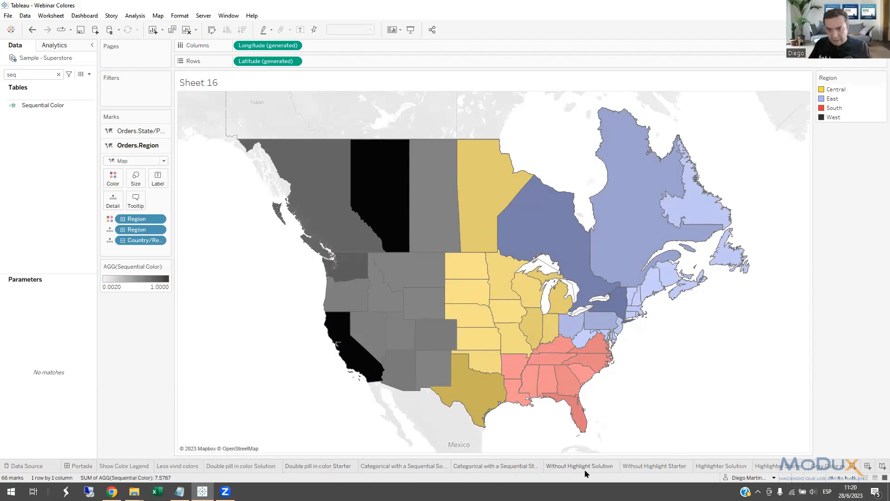
click(566, 467)
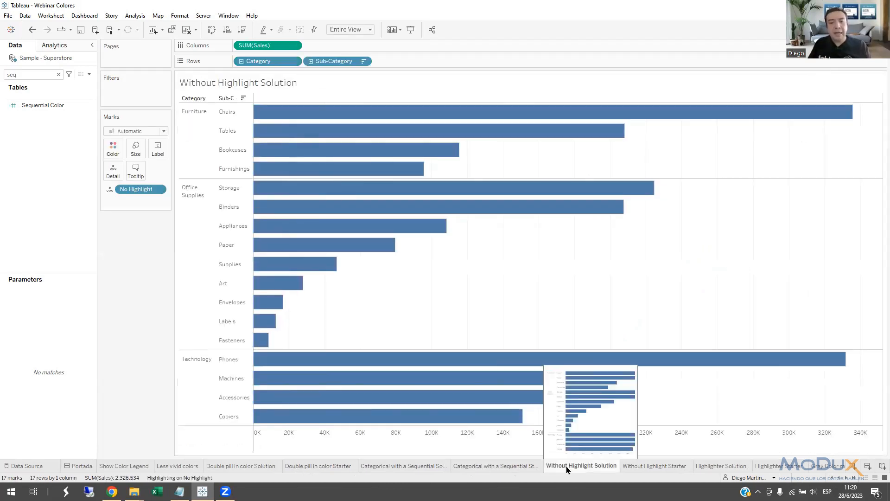
mouse_move(536, 213)
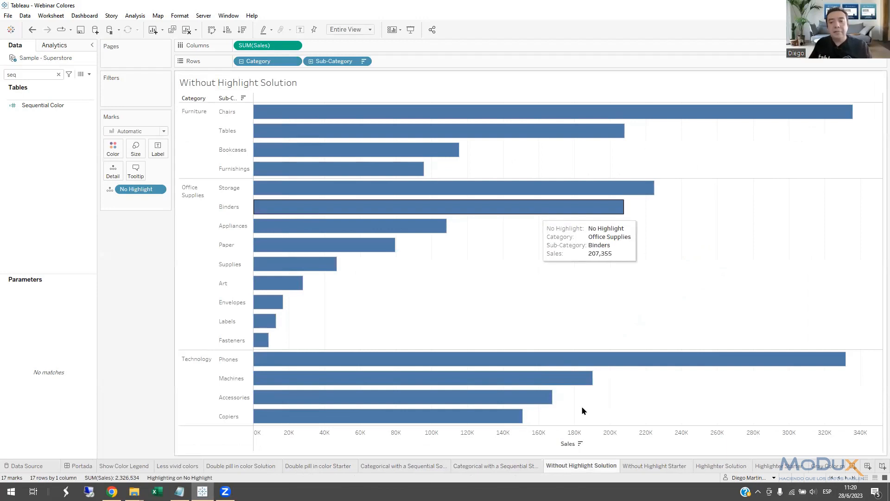
click(645, 467)
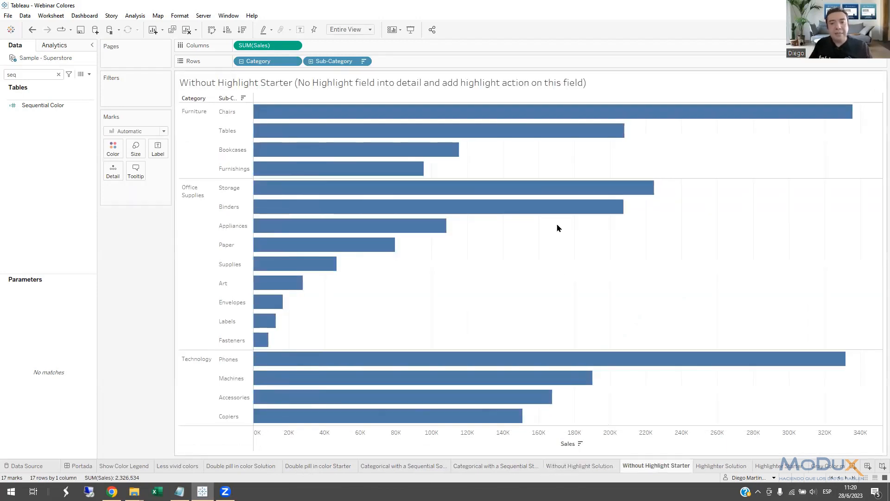
click(551, 212)
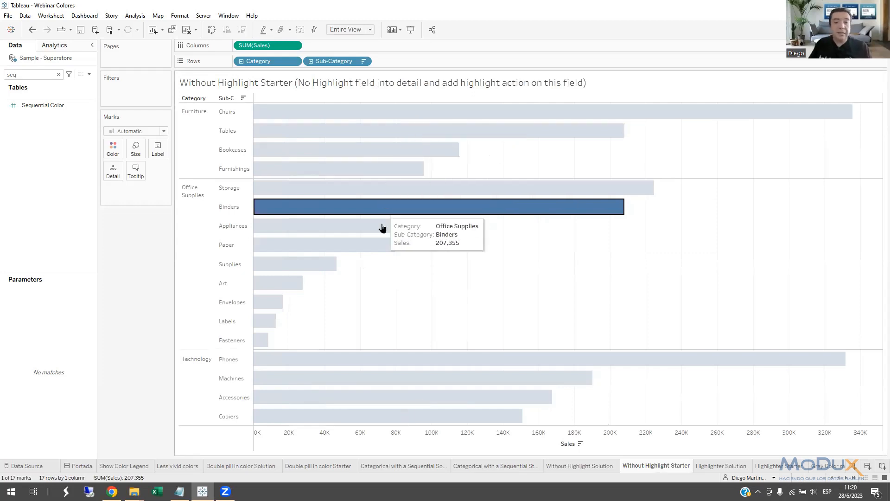
click(475, 326)
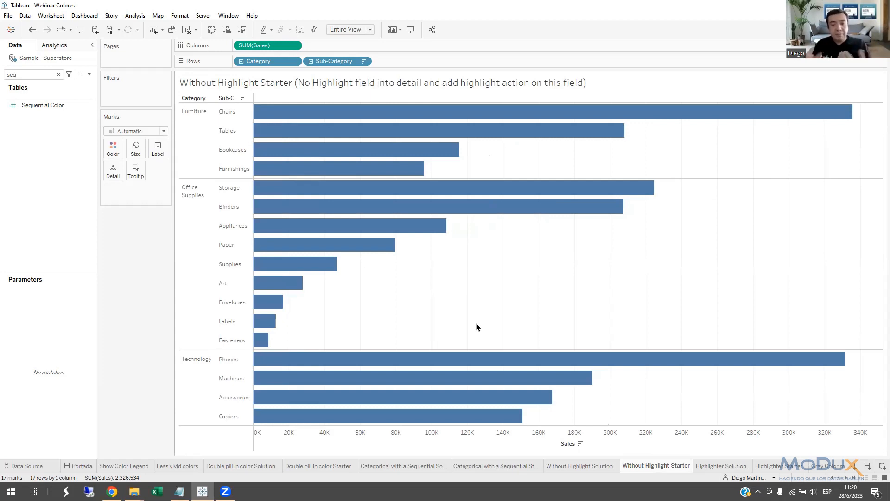
Return to the Without Highlight Solution sheet and select the Binders and Storage bars to compare the highlighting behavior.
click(583, 466)
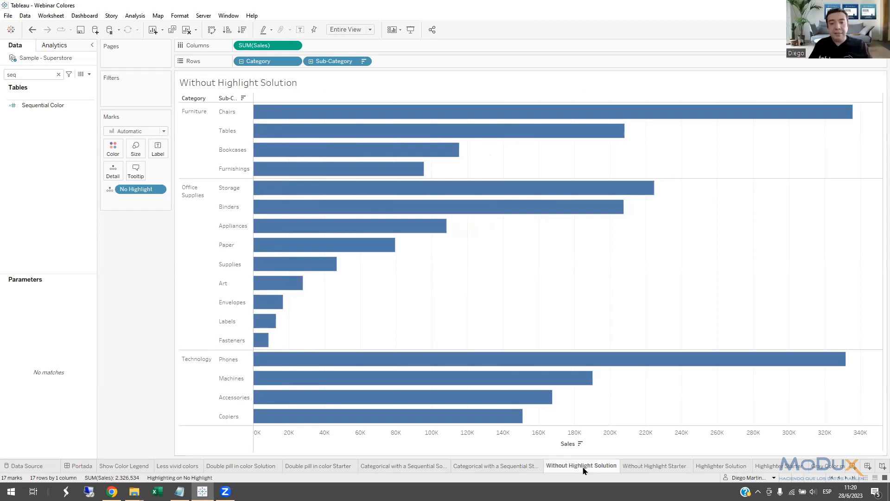
click(567, 213)
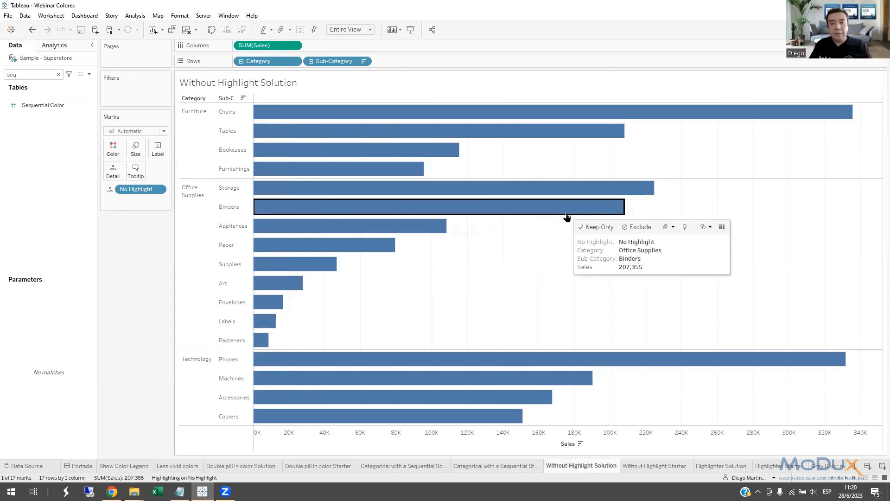
click(536, 204)
click(534, 190)
click(534, 192)
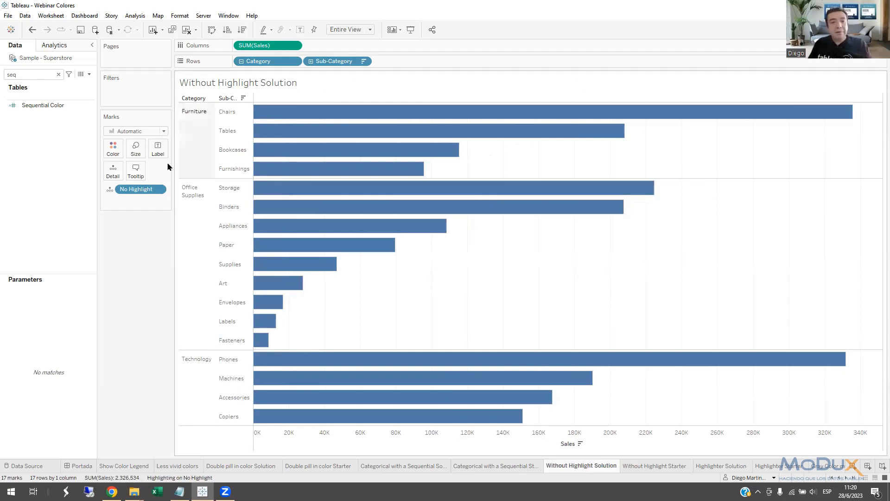
Turn on mark labels for the bars and restrict them to highlighted marks.
click(158, 149)
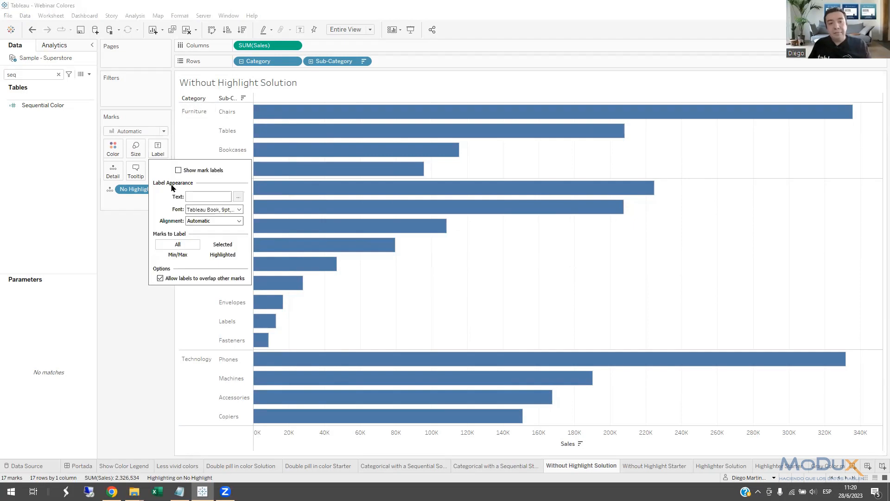
click(223, 258)
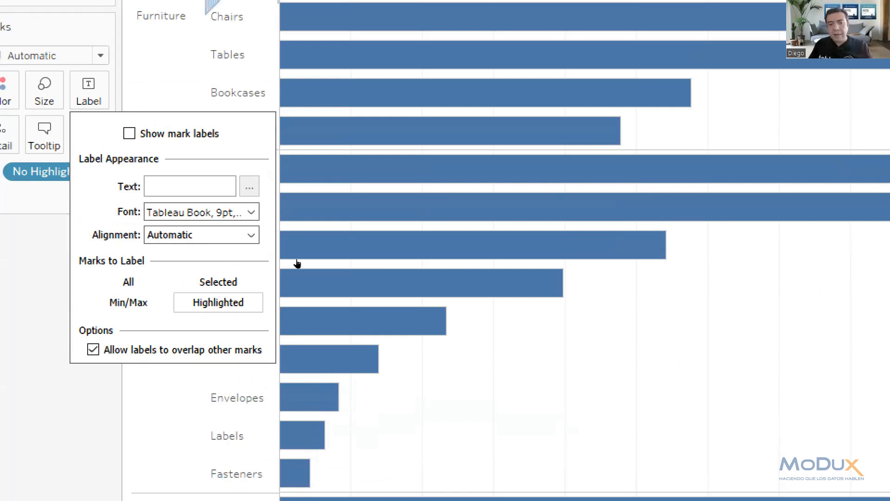
click(180, 133)
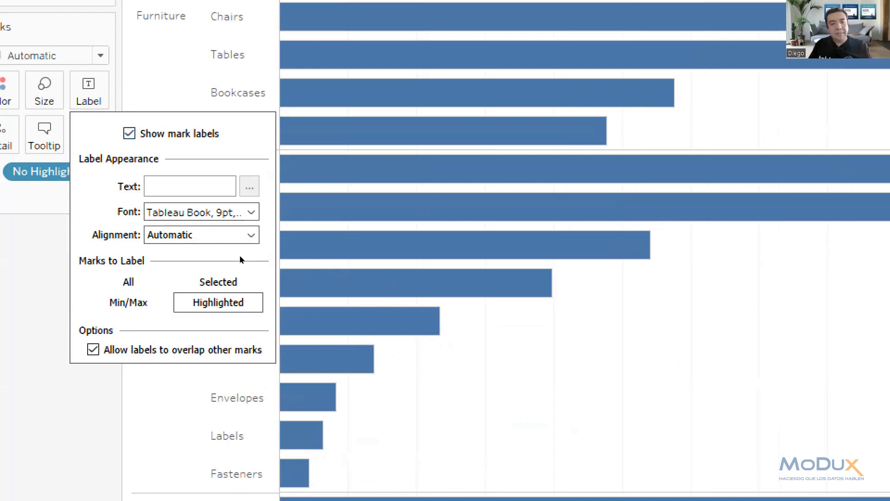
click(387, 281)
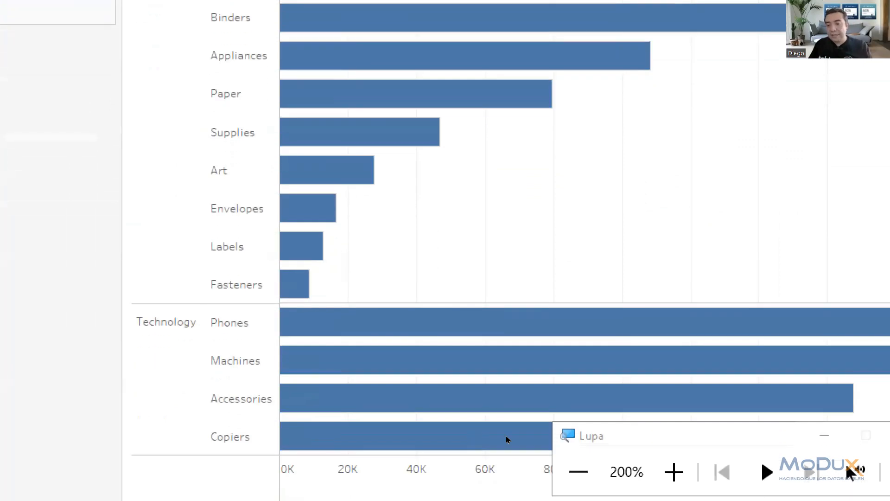
Select and deselect the Binders bar repeatedly to check how the mark labels respond to highlighting.
click(794, 435)
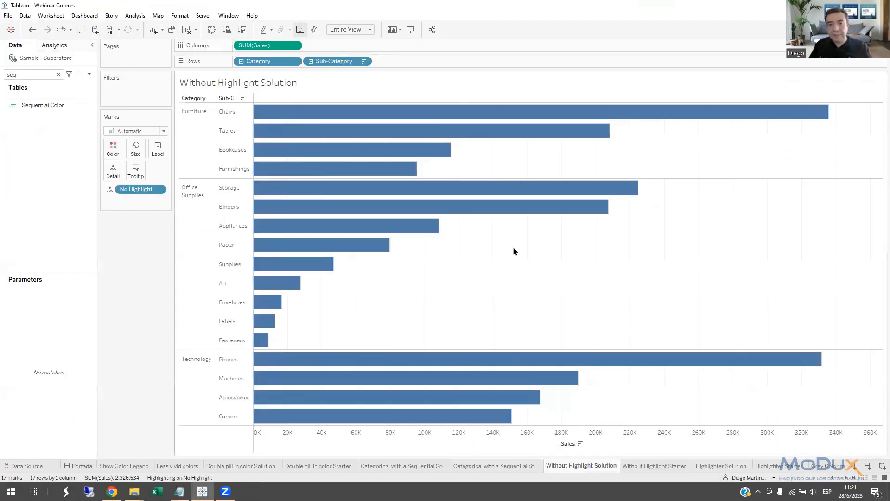
click(523, 211)
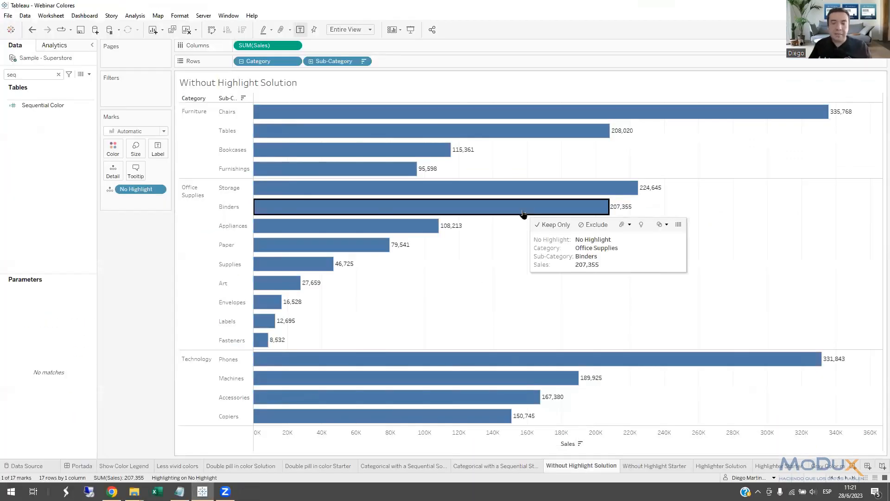
click(520, 213)
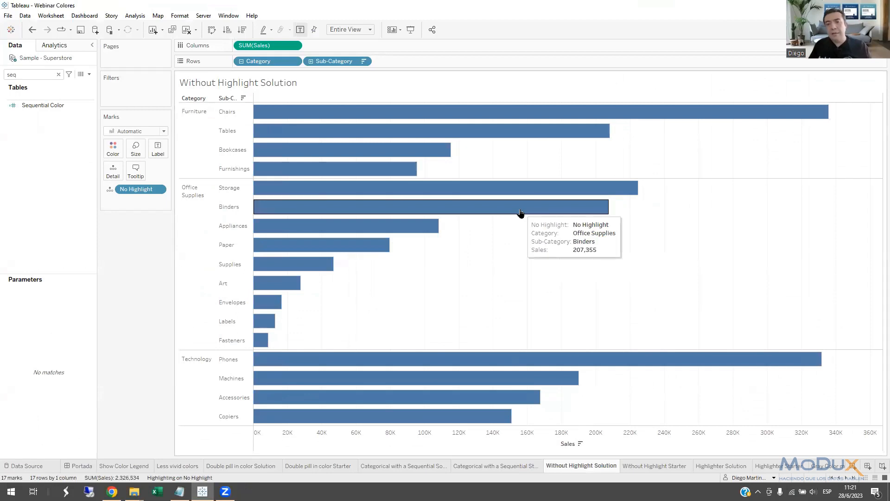
click(521, 212)
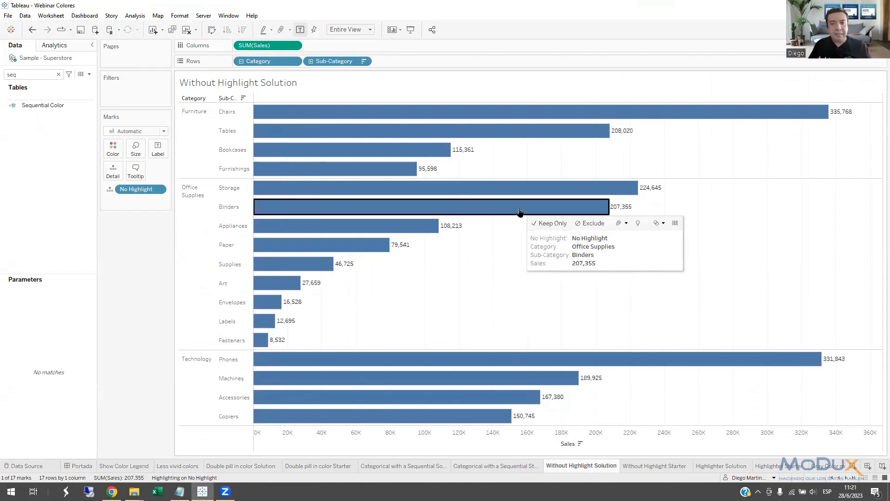
click(520, 212)
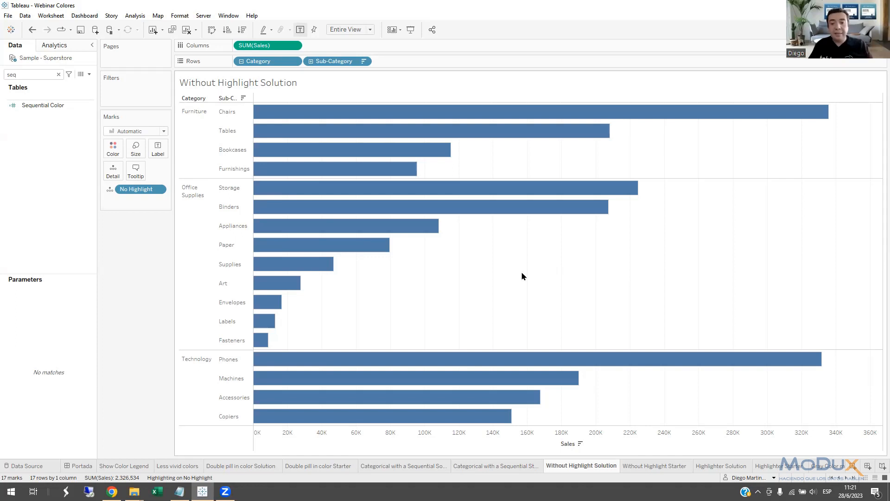
On the Without Highlight Starter sheet, create a calculated field named Highlitht with the text formula "Highlight".
click(644, 465)
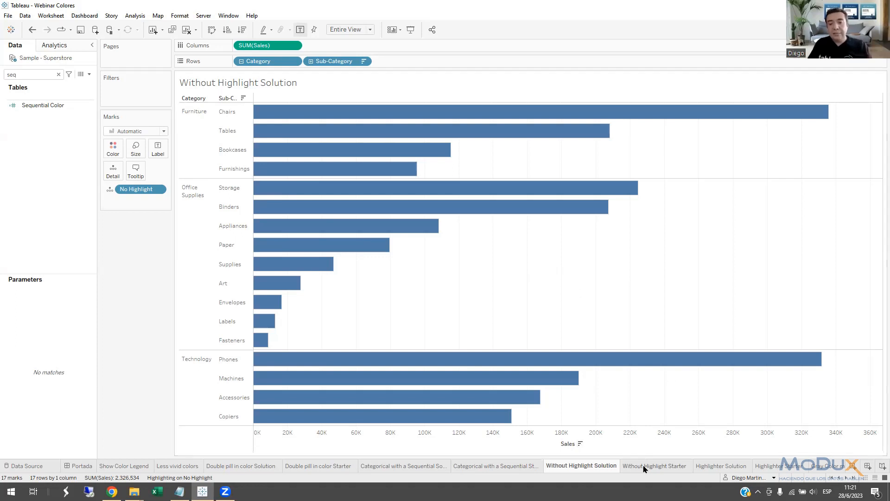
click(89, 74)
click(80, 80)
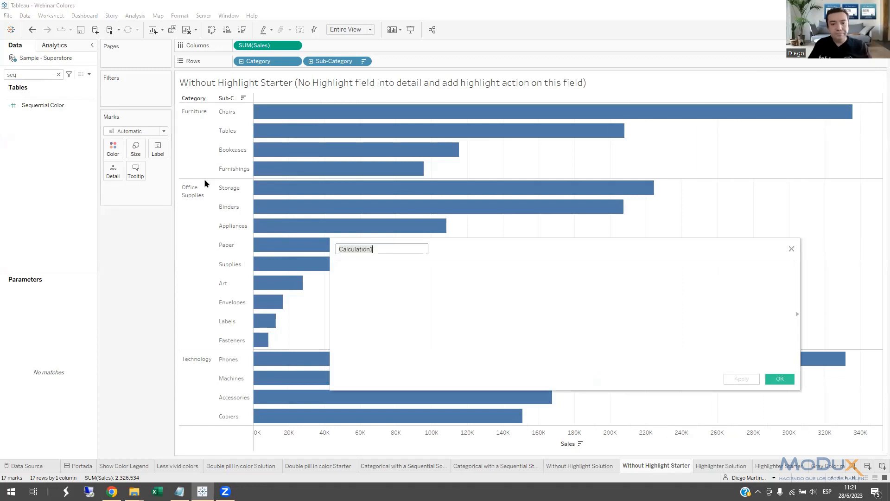
text(Highl)
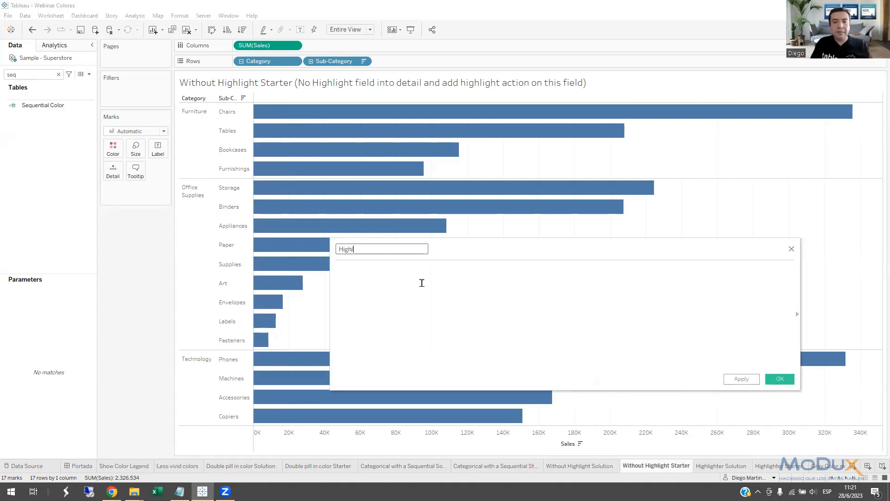
text(iths)
key(BackSpace)
text(t)
click(421, 282)
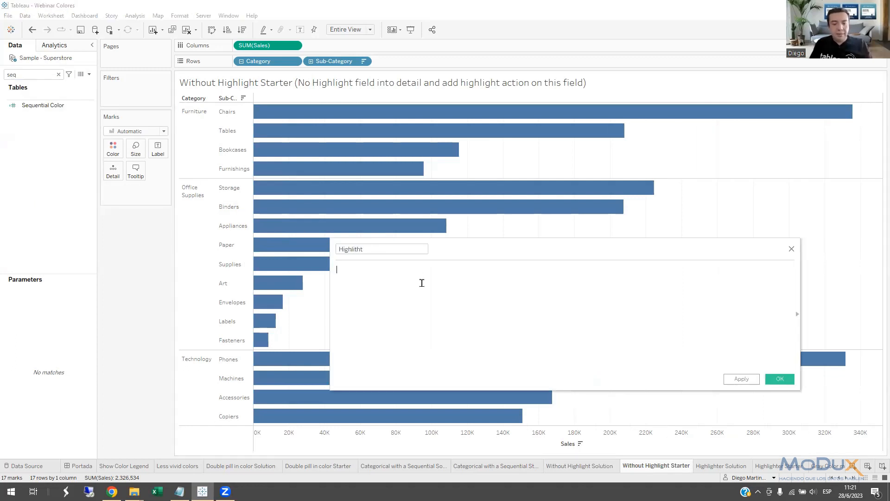
text("High)
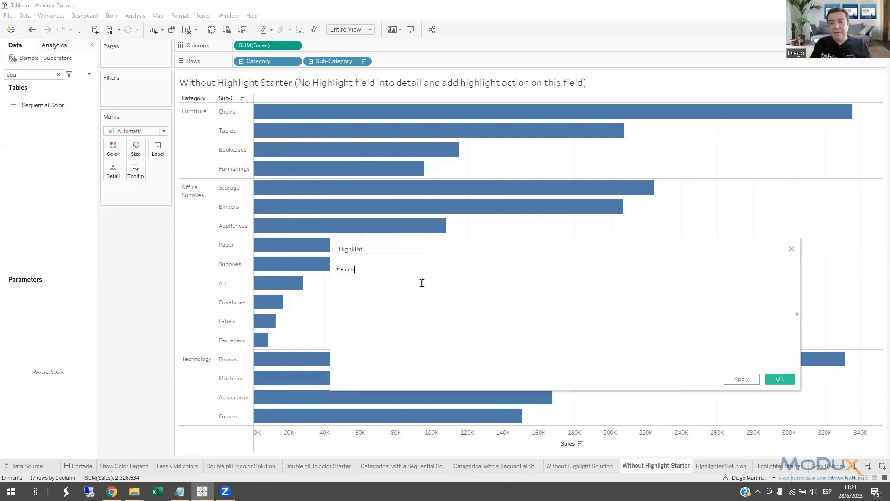
text(light")
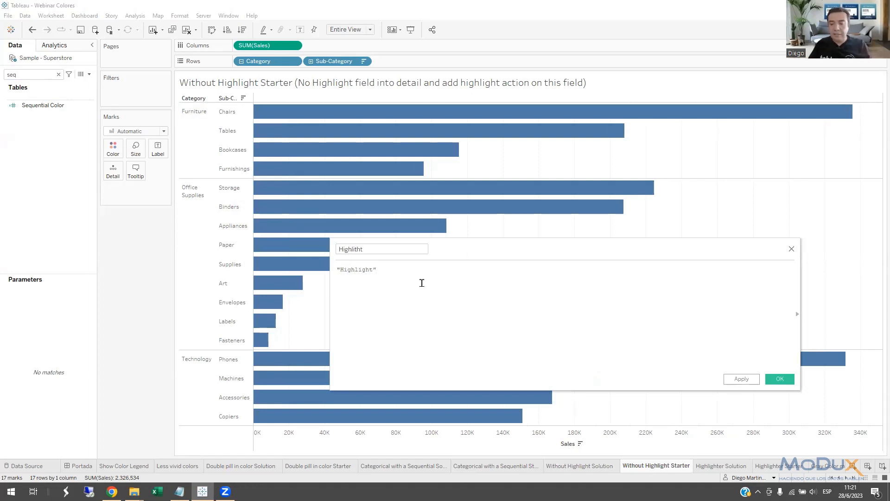
Enlarge the formula text, change the calculated field's name to Highlitght, and save the calculation.
ctrl+scroll(423, 284, up, 4)
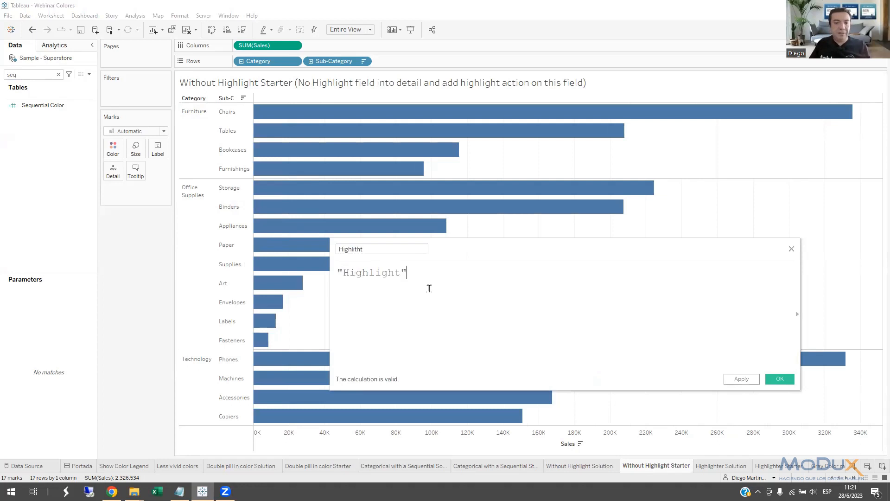
click(362, 250)
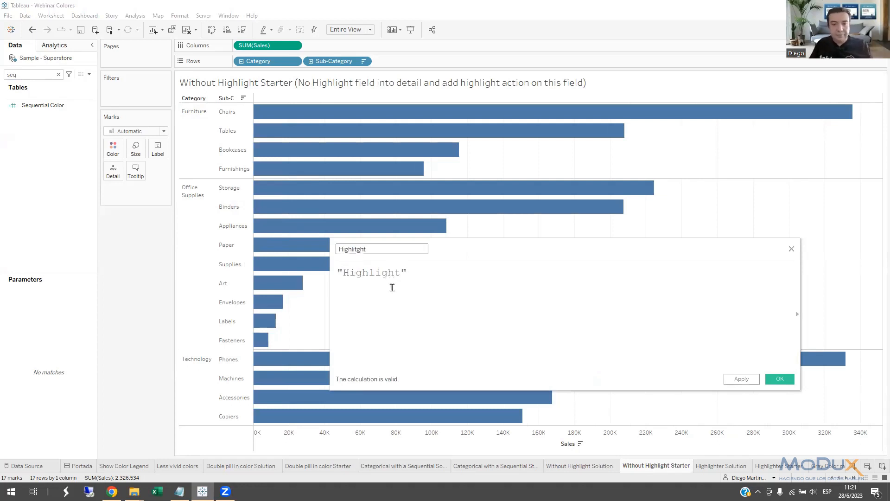
text(t)
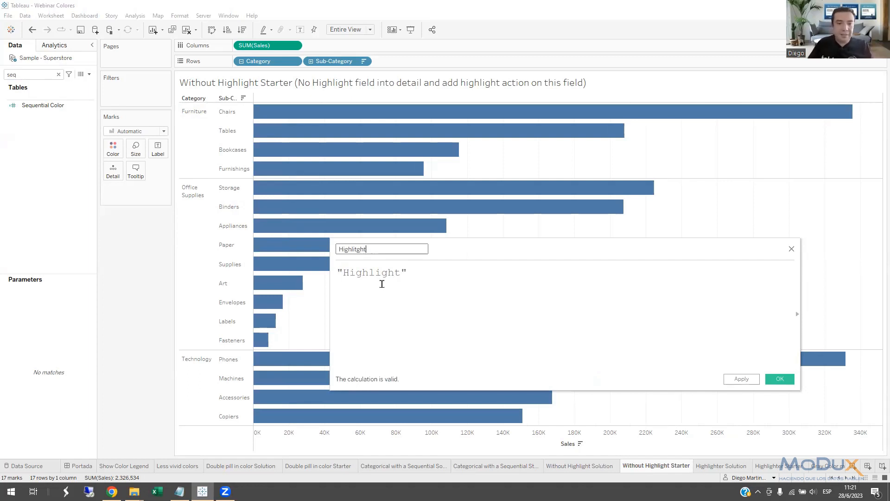
click(470, 298)
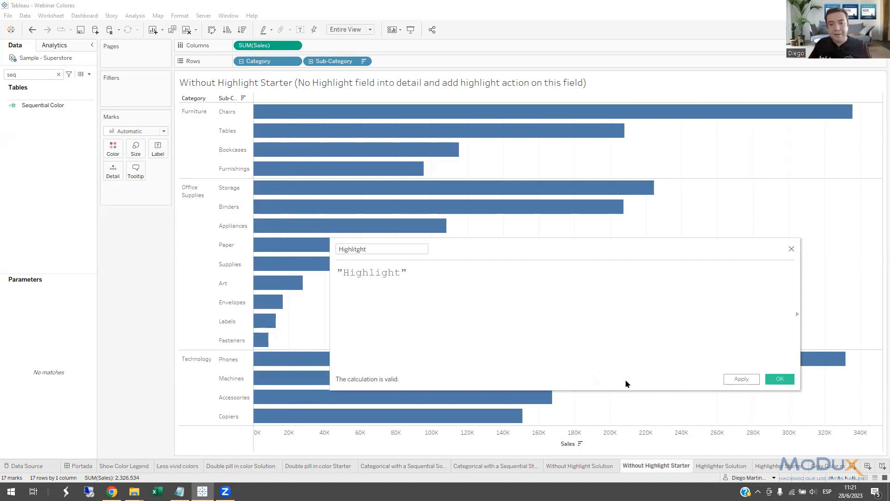
click(790, 380)
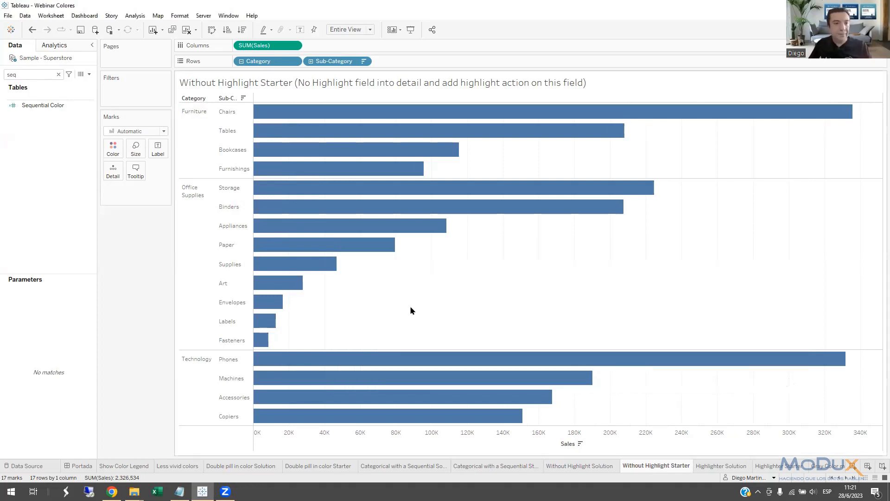
Search the fields for "high", add Highlitght to the marks' Detail, and set highlighting to use only that field.
click(58, 75)
text(gh)
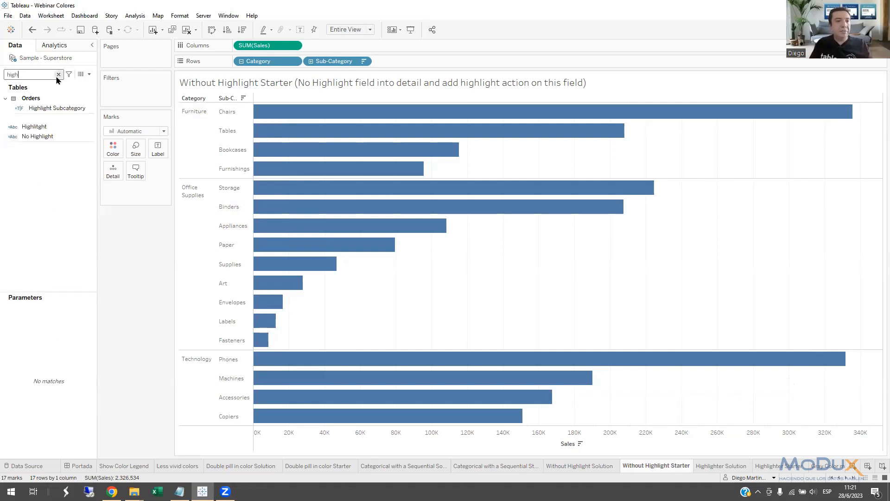
click(28, 128)
drag(29, 127, 116, 183)
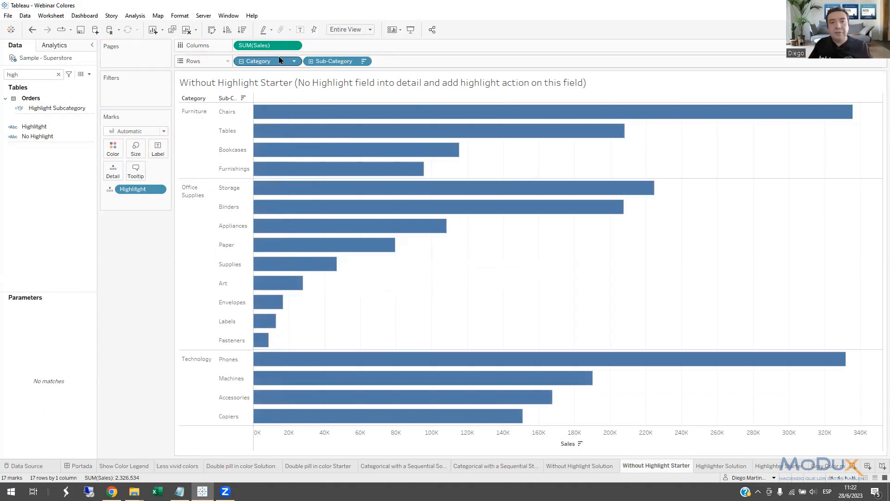
click(270, 33)
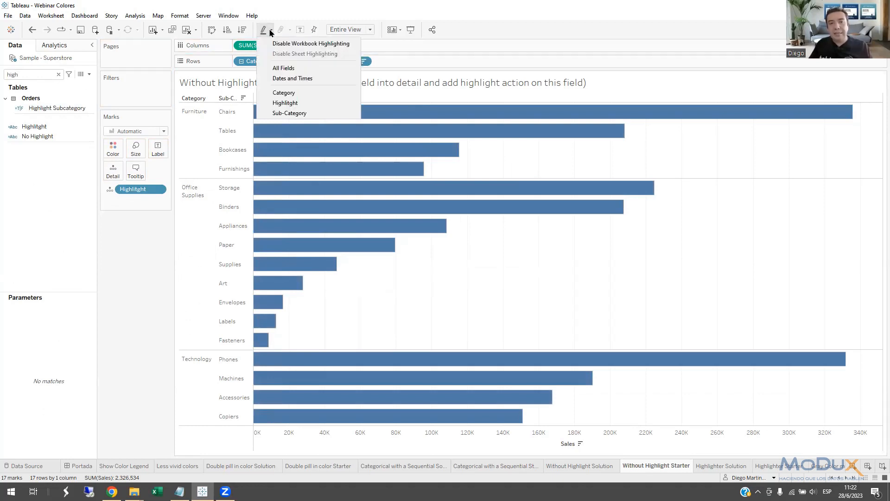
click(288, 104)
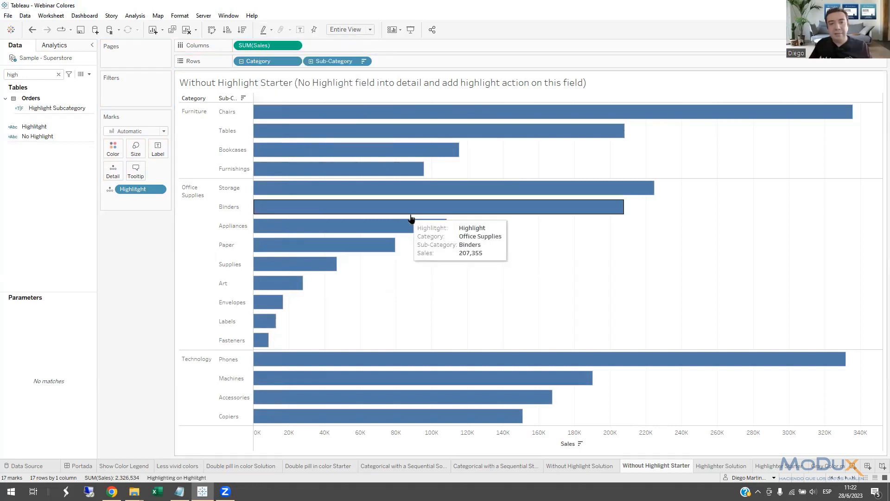
Remove Highlitght from Detail, test the selection on the Appliances bar, and put the field back on Detail.
drag(159, 194, 147, 262)
click(397, 235)
drag(77, 122, 142, 192)
Select and deselect the Binders bar to check that the other bars keep their color.
click(329, 212)
click(330, 212)
click(329, 212)
click(328, 213)
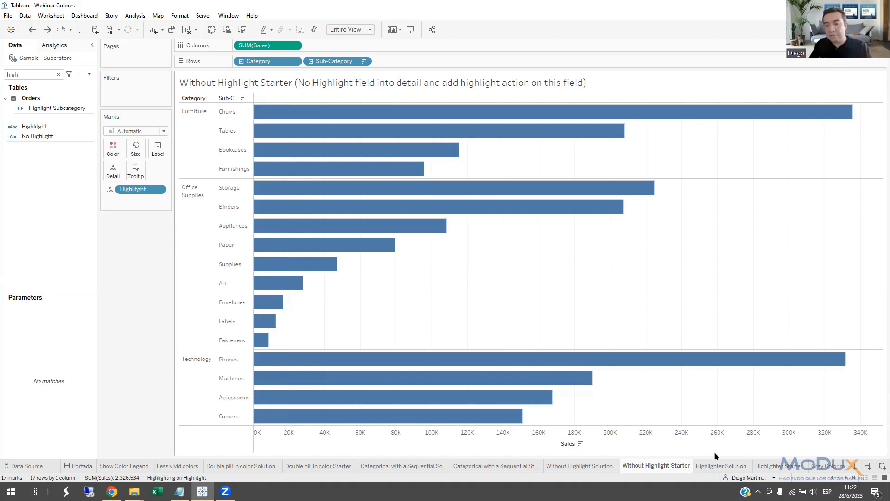
Open the Gray Color more Frequenty Starter sheet and move the Profit Color legend beneath the Marks card.
click(848, 481)
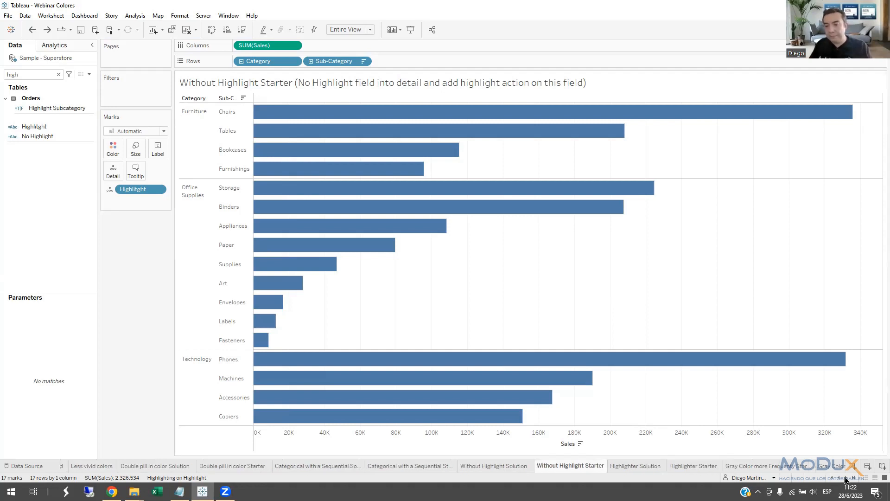
click(742, 468)
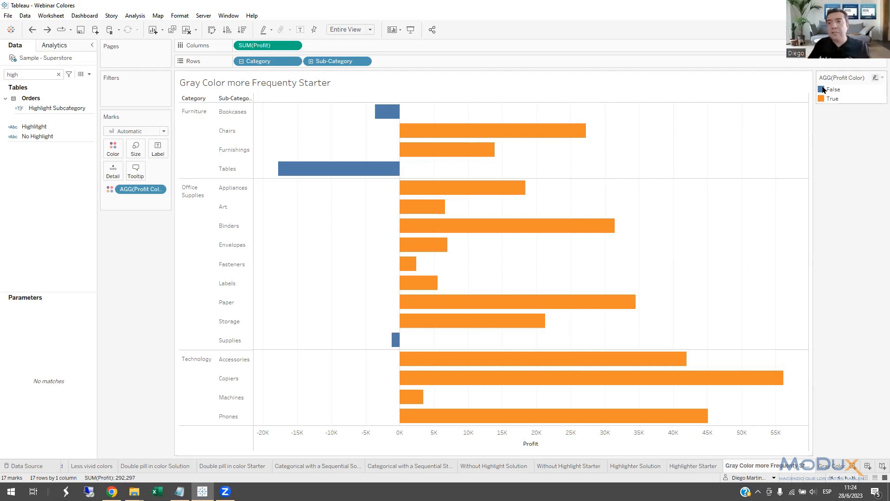
drag(841, 79, 138, 240)
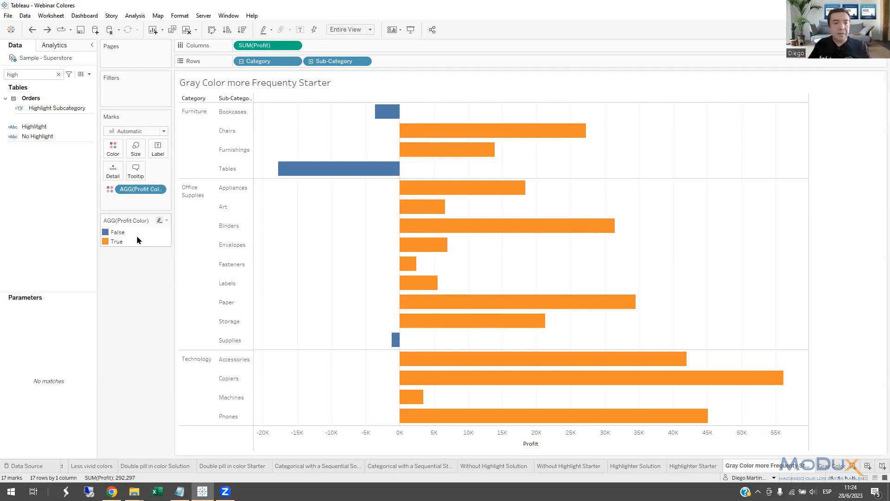
Edit the Profit Color legend colors and assign bright red to the False value.
double_click(105, 233)
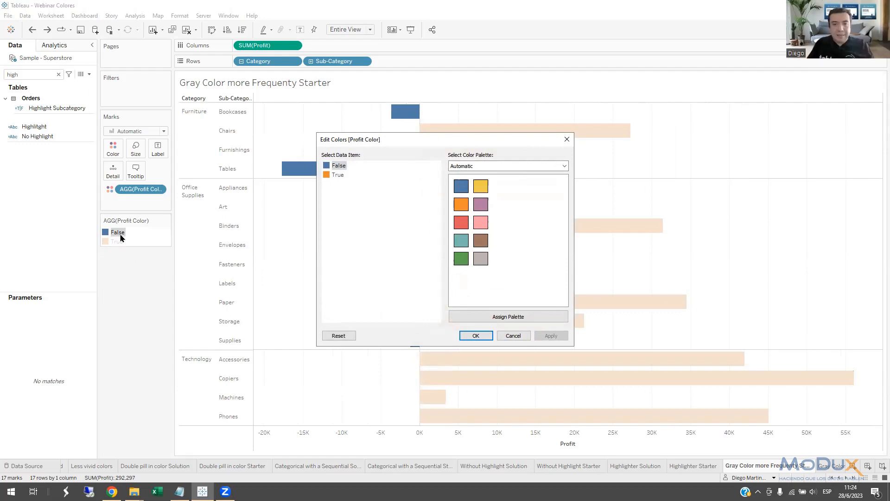
double_click(327, 167)
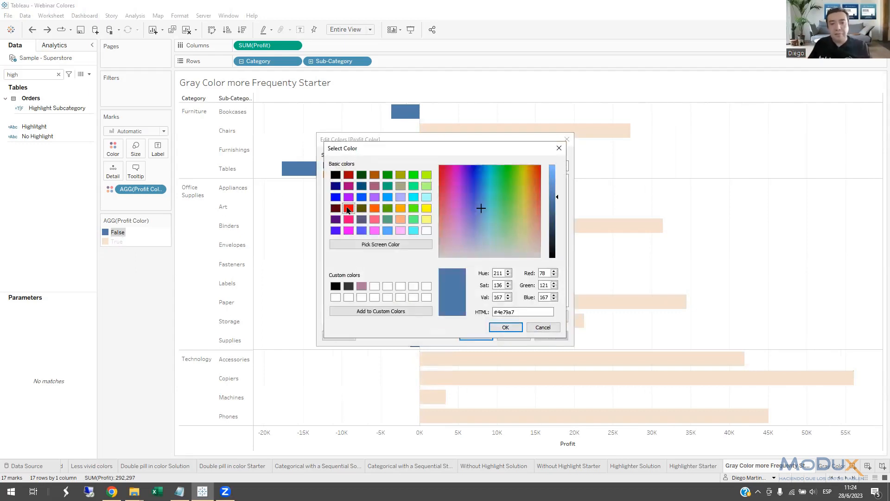
click(349, 208)
click(506, 327)
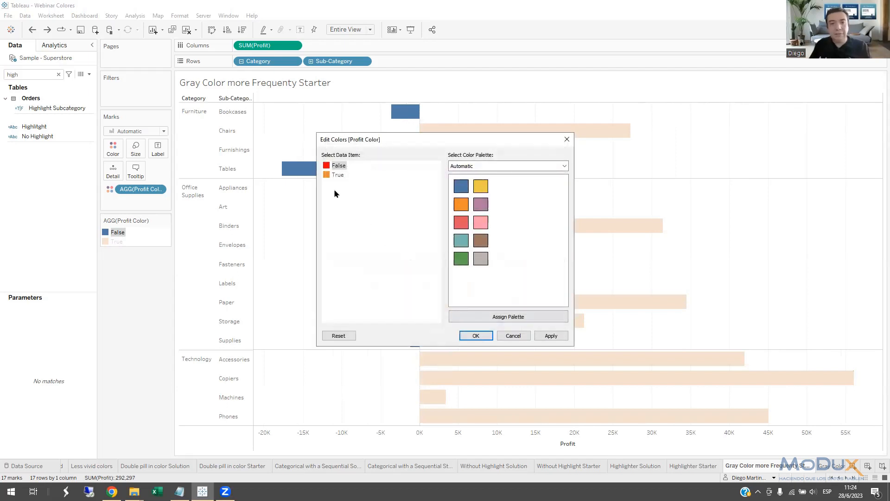
Assign a medium gray to the True value of Profit Color and apply the edited colors to the chart.
double_click(327, 175)
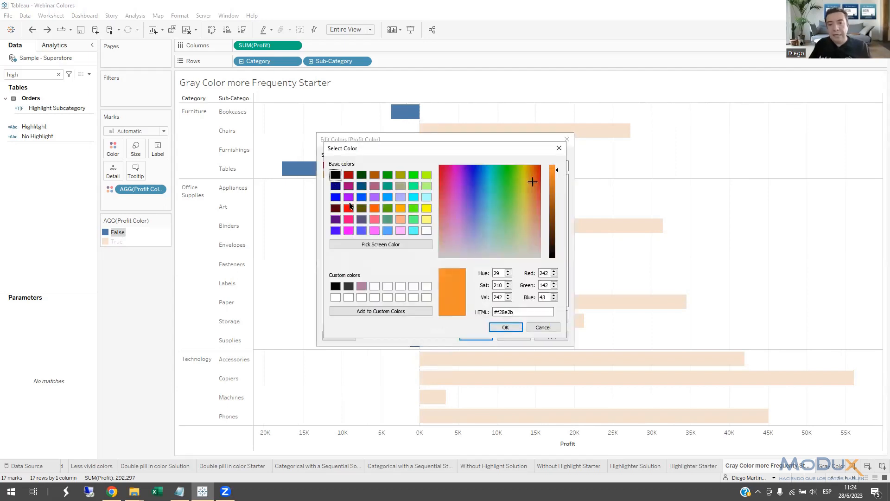
click(336, 176)
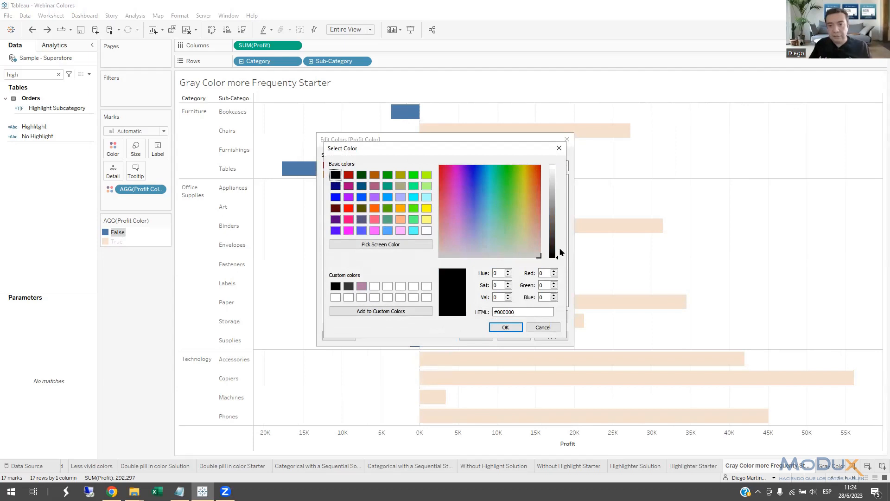
drag(558, 256, 558, 211)
click(505, 327)
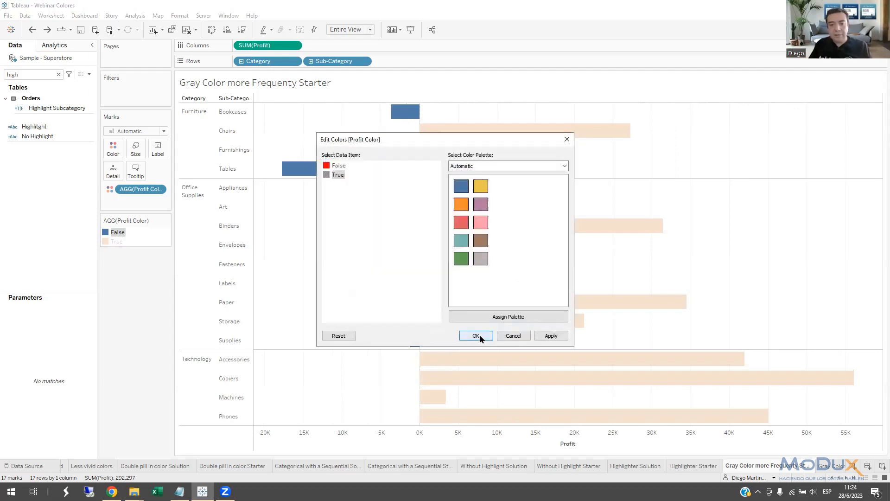
click(477, 336)
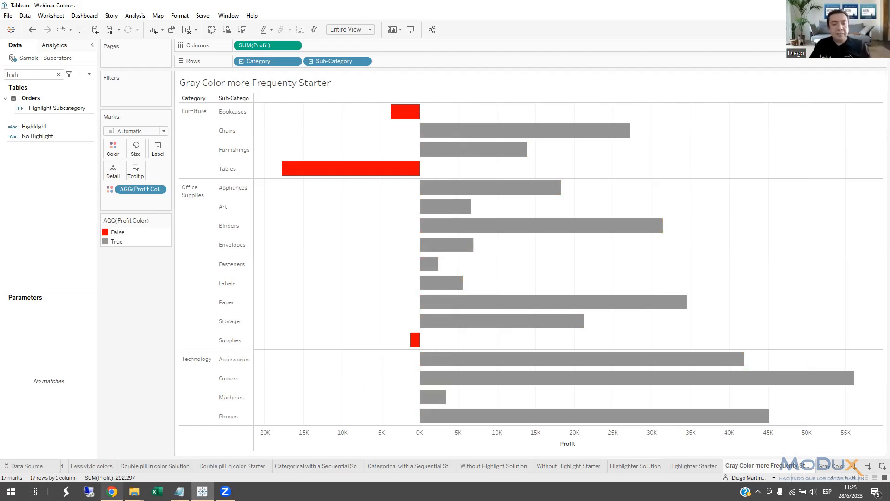
Switch to Chrome and look through the visualizations on the open Tableau Public author profile.
mouse_move(111, 491)
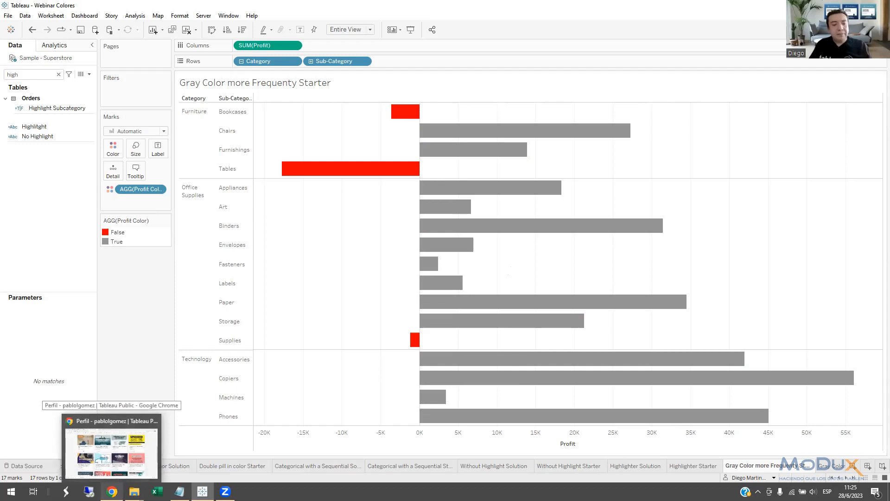
click(111, 446)
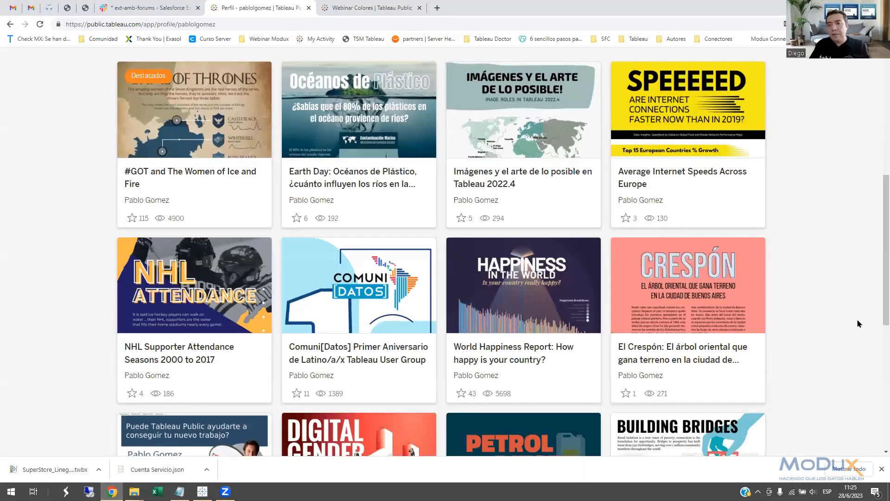
scroll(877, 278, up, 6)
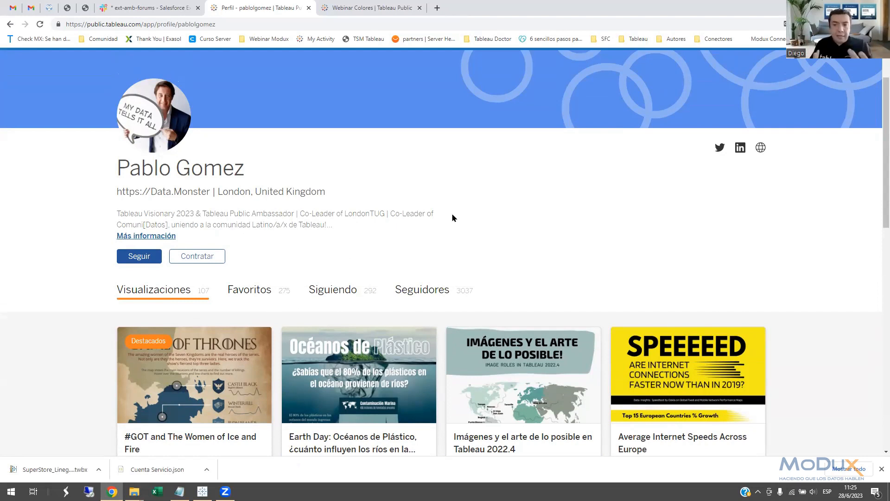
scroll(548, 250, down, 4)
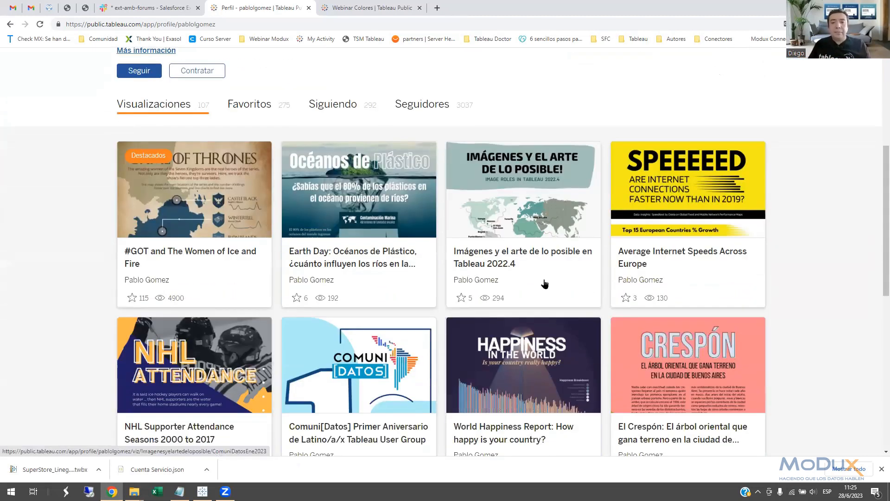
Open the "Earth Day: Océanos de Plástico" visualization and examine its color use from the header down to the river flows.
click(377, 218)
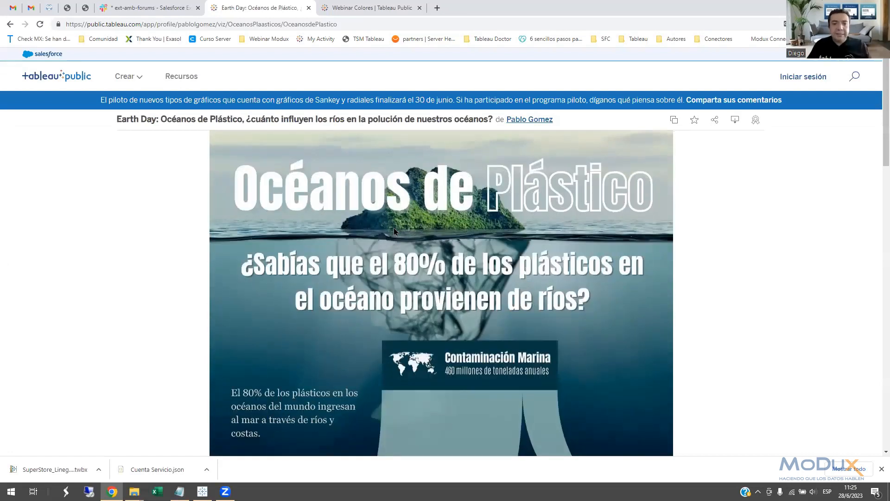
scroll(706, 283, down, 7)
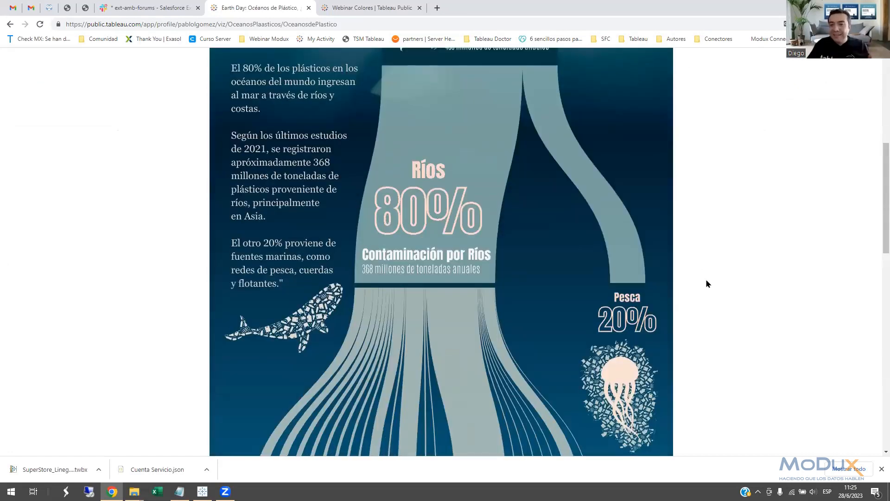
scroll(487, 223, down, 10)
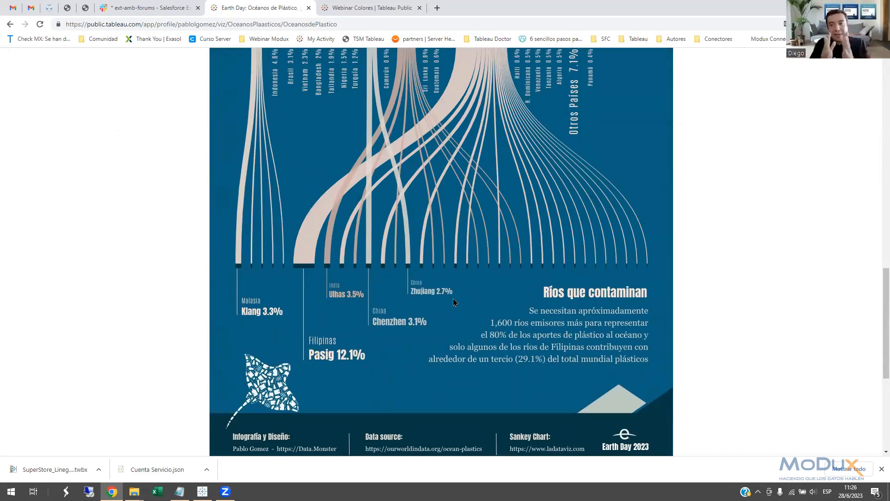
scroll(455, 297, up, 10)
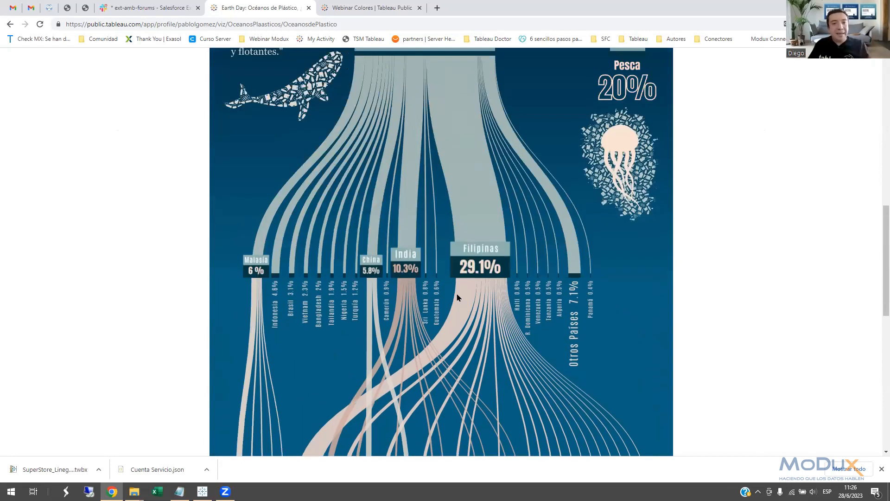
scroll(453, 296, up, 6)
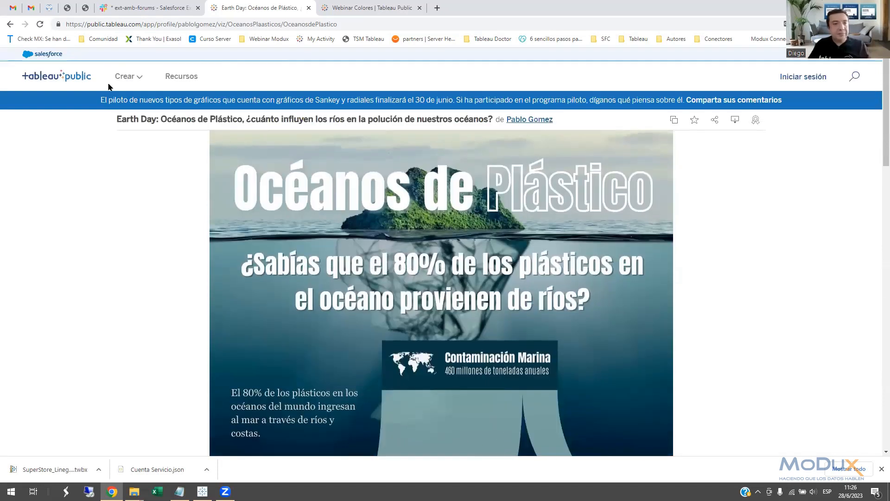
Return to the author's profile and browse further down the visualization gallery for more color examples.
click(10, 25)
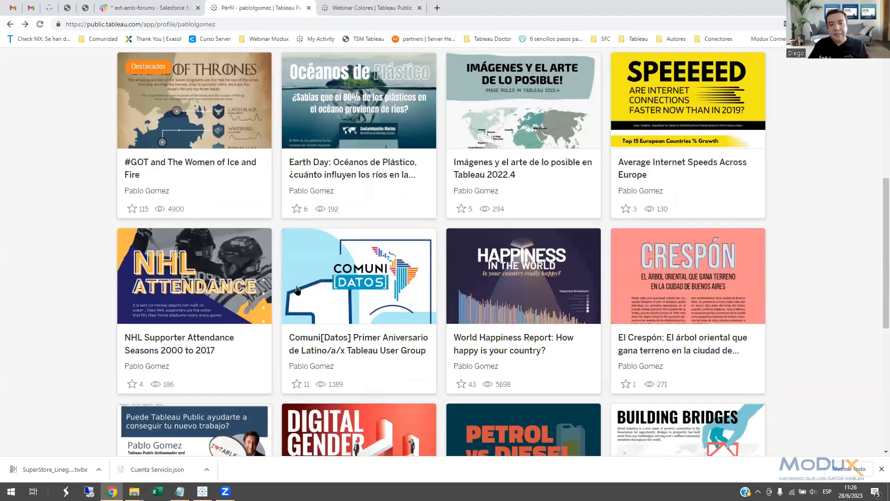
scroll(300, 292, down, 3)
scroll(304, 298, down, 8)
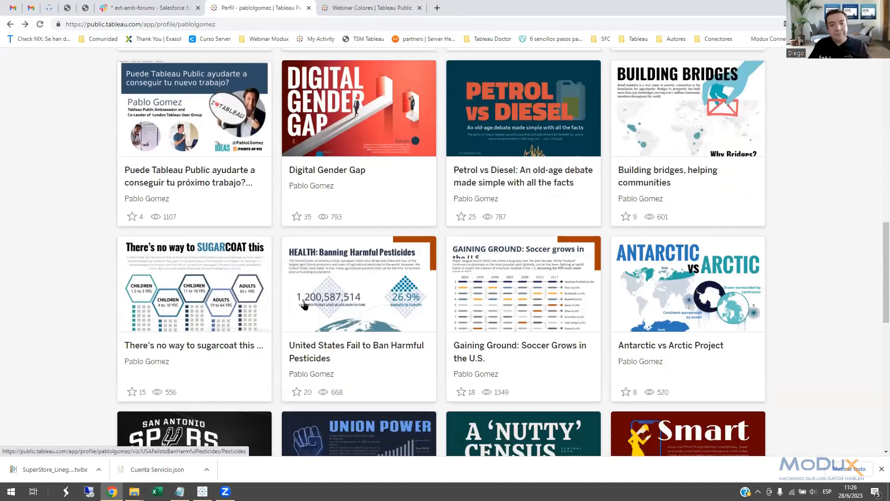
scroll(305, 306, down, 8)
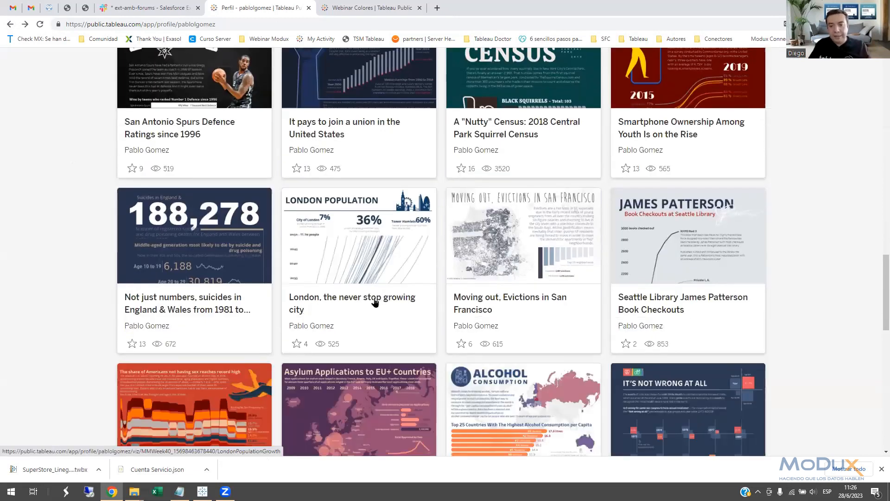
scroll(375, 302, down, 10)
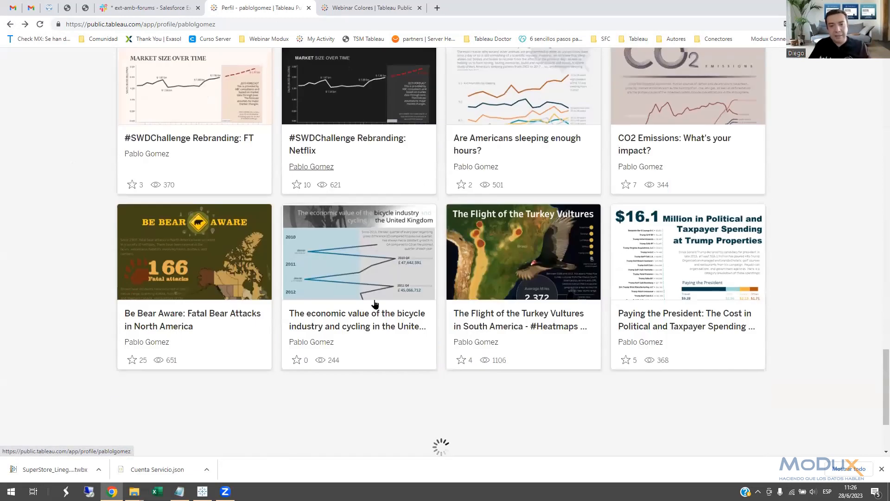
scroll(375, 302, down, 7)
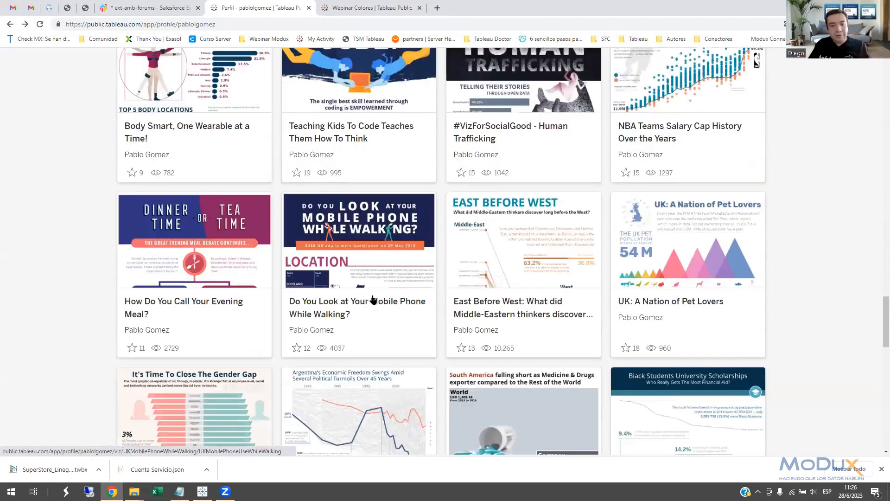
scroll(371, 299, down, 9)
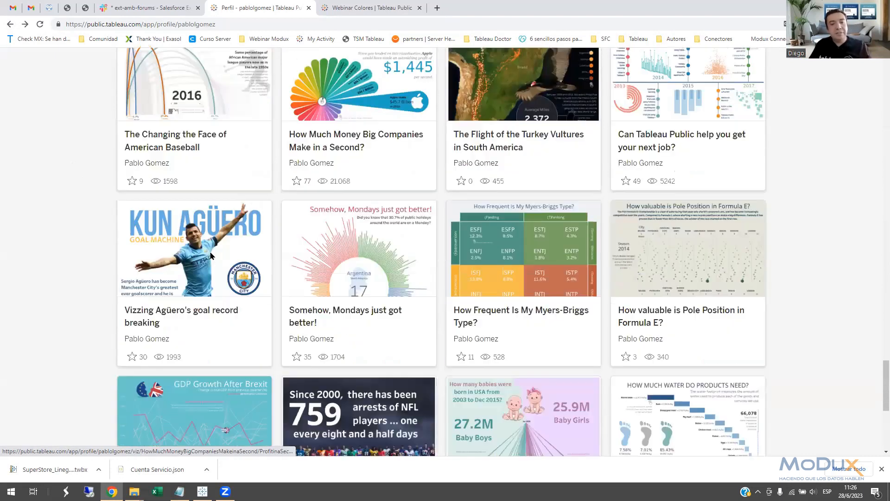
Open "Vizzing Agüero's goal record breaking" and examine how its blue, yellow and gray colors carry through the legend, bars and line chart.
click(217, 260)
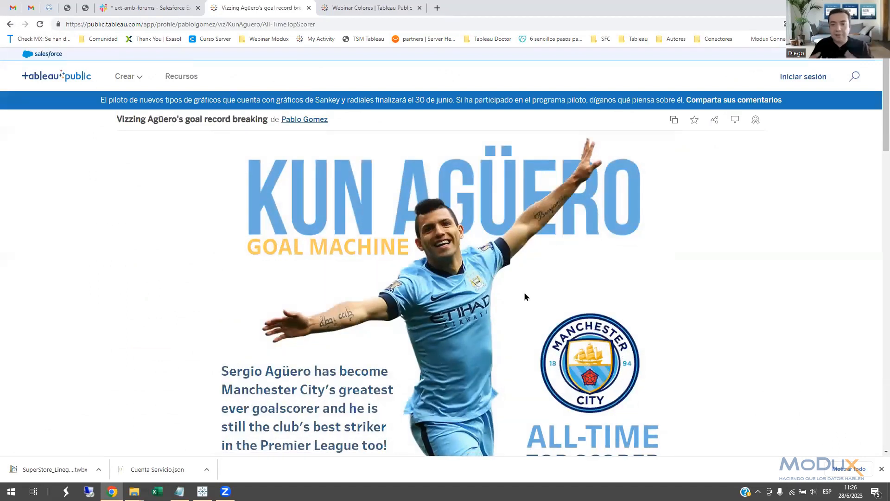
scroll(525, 252, down, 8)
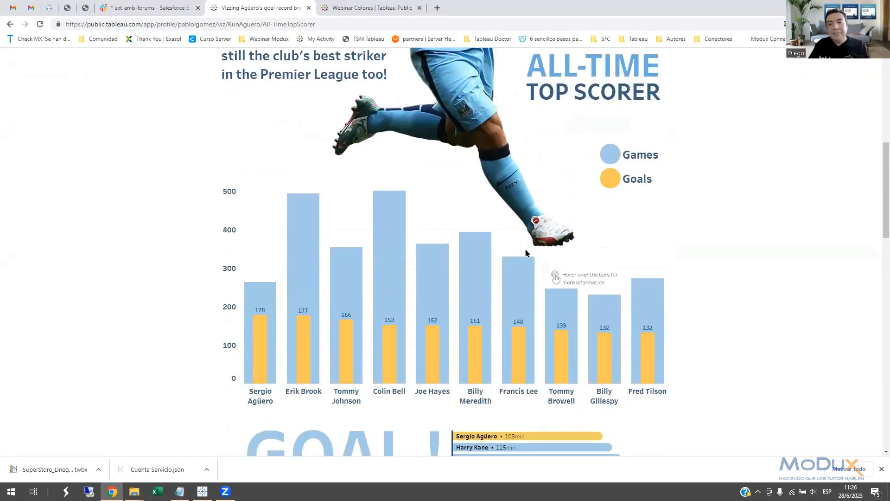
scroll(527, 250, up, 3)
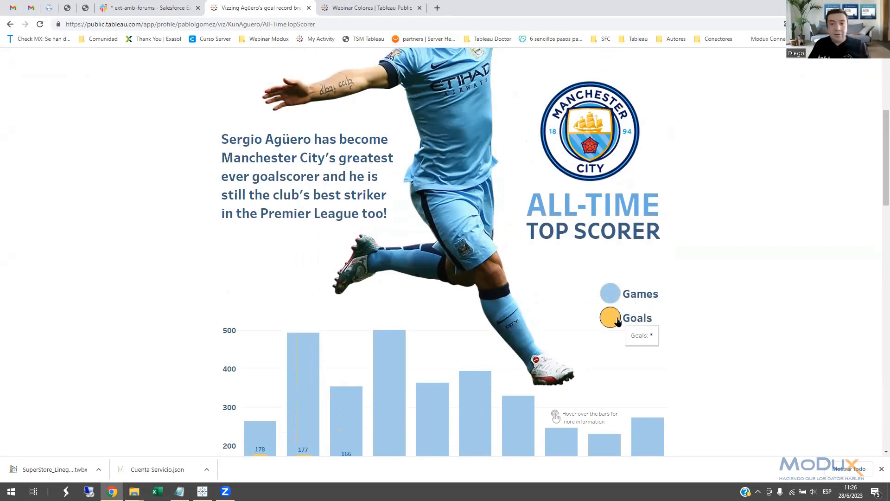
scroll(582, 215, down, 2)
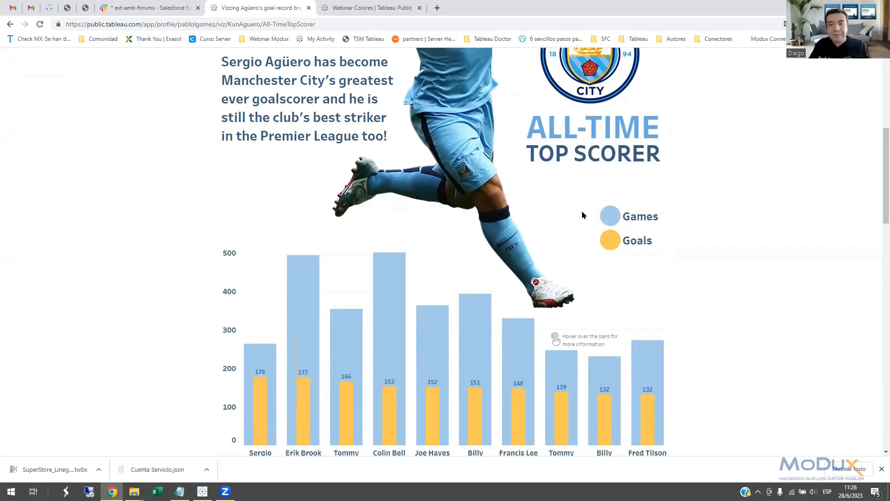
scroll(582, 214, down, 3)
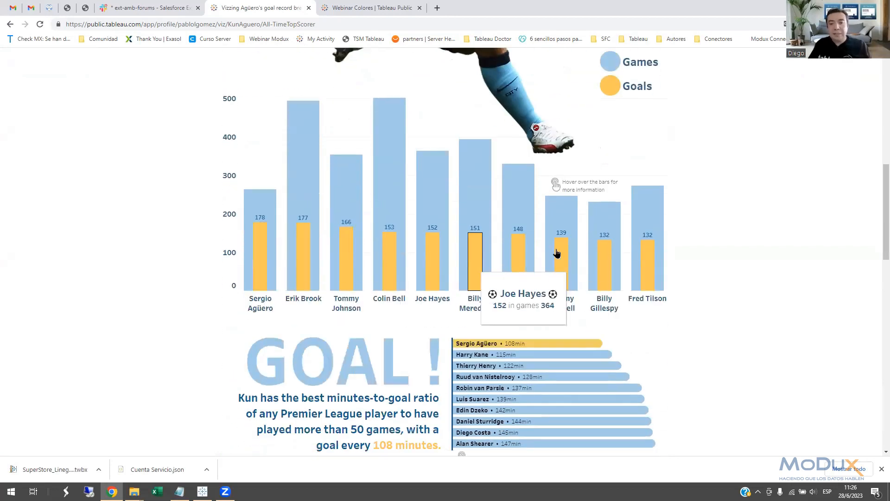
scroll(557, 252, down, 3)
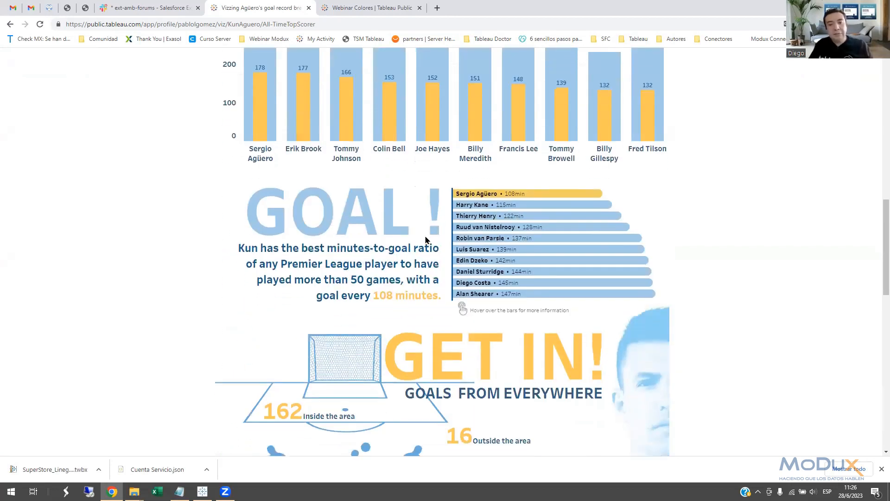
scroll(426, 240, down, 4)
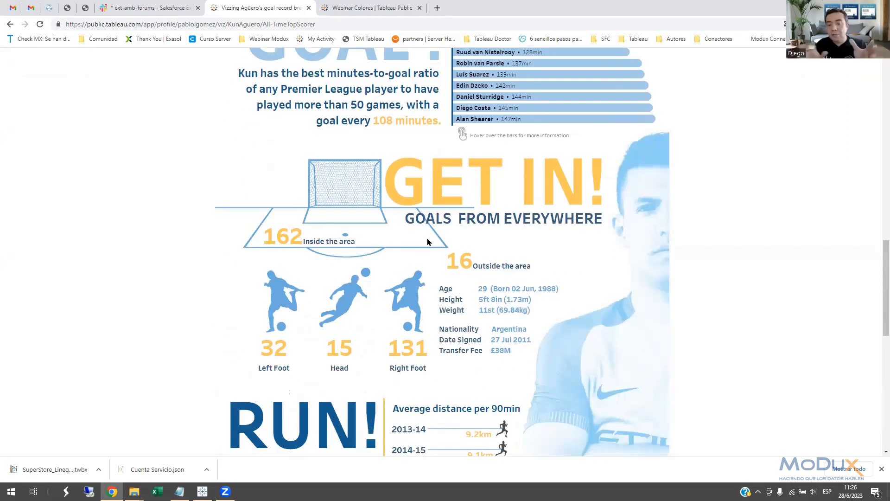
scroll(427, 241, down, 7)
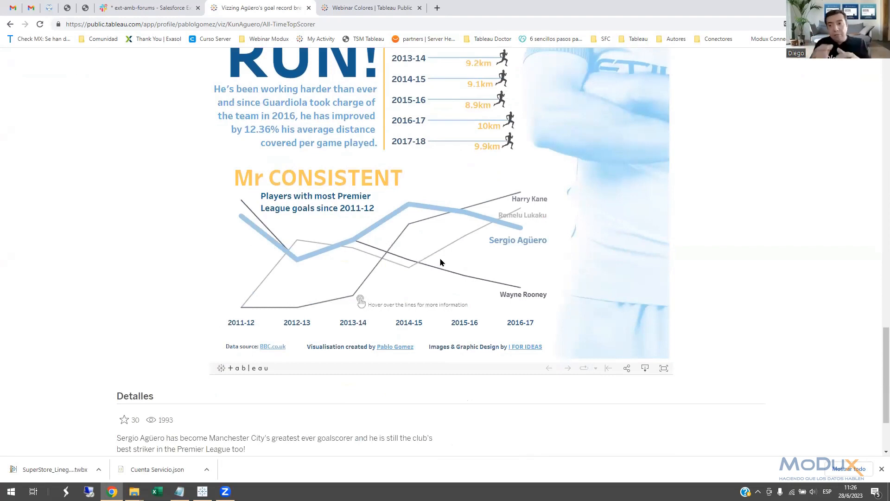
mouse_move(428, 270)
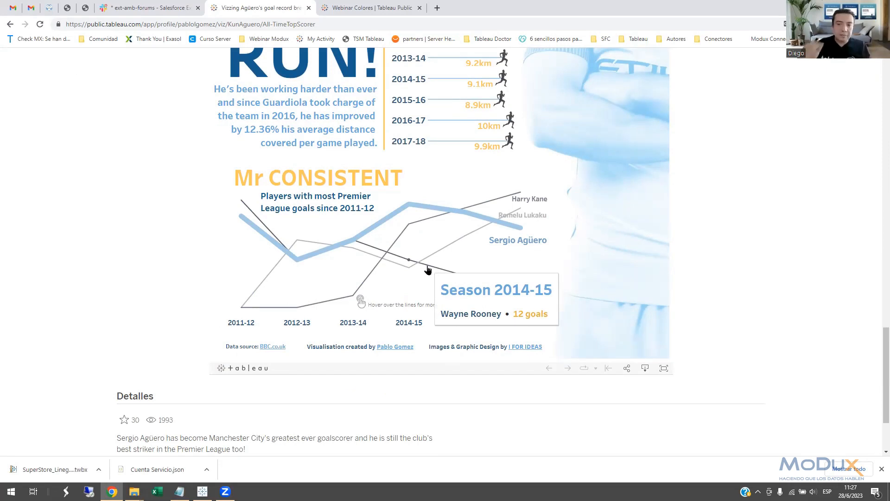
Switch to Tableau Desktop, open the Gray Color More Frequent map sheet and inspect the Illinois mark's details.
click(202, 491)
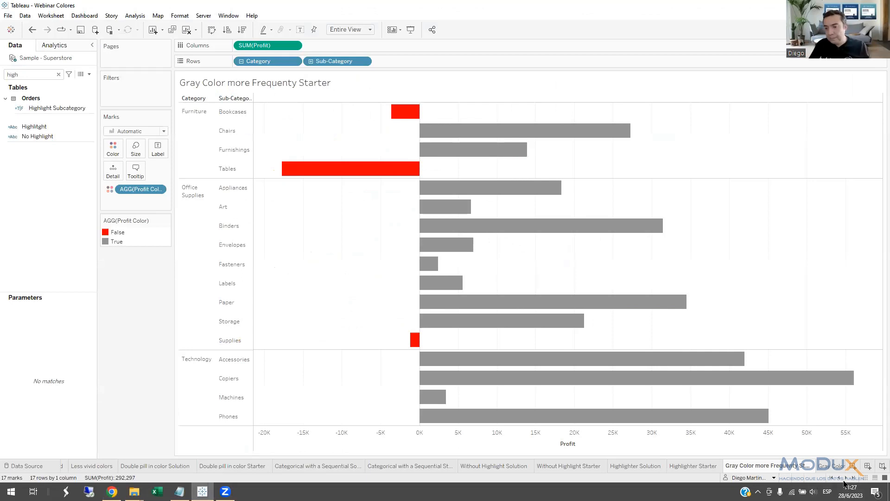
click(828, 467)
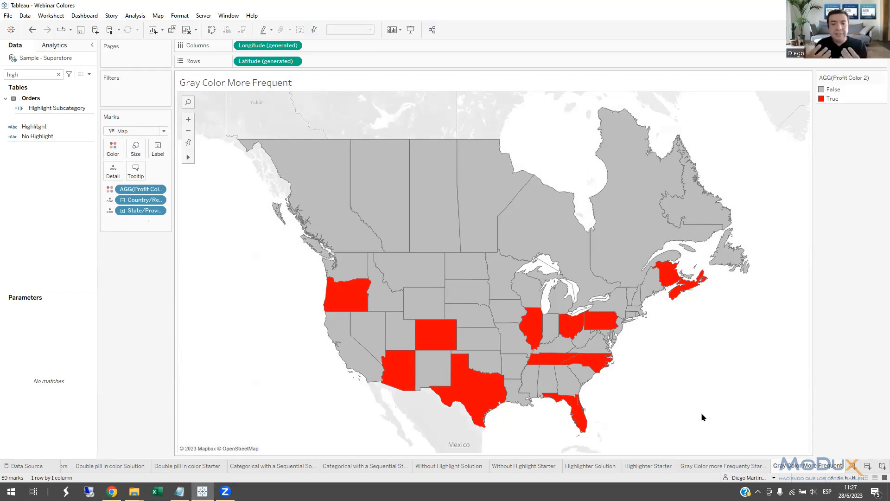
mouse_move(535, 334)
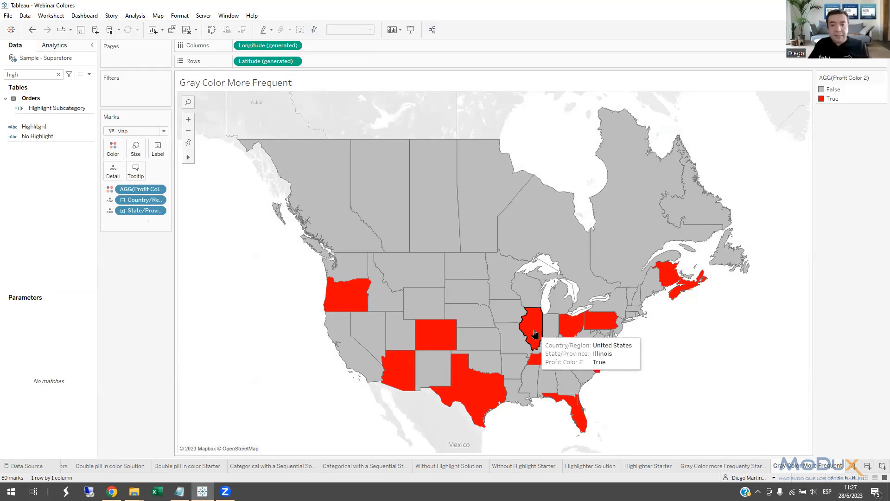
mouse_move(507, 328)
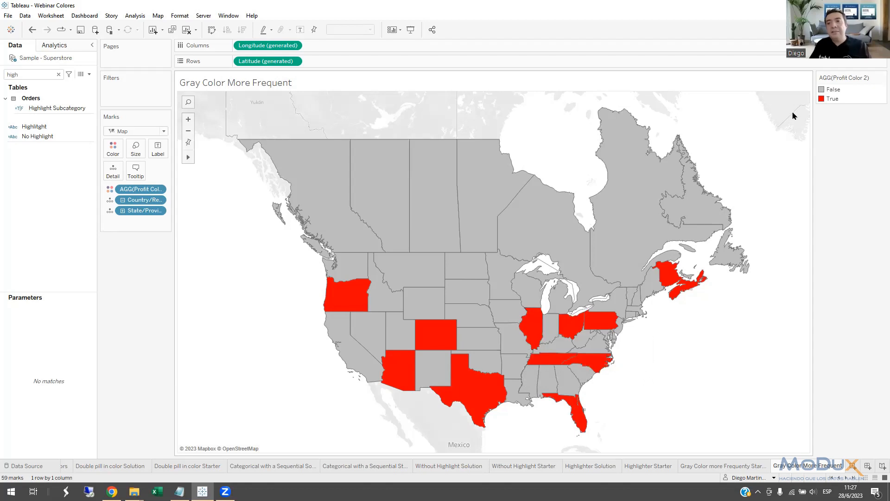
Try the Automatic palette on the map's Profit Color 2 legend, and undo the color change.
double_click(823, 92)
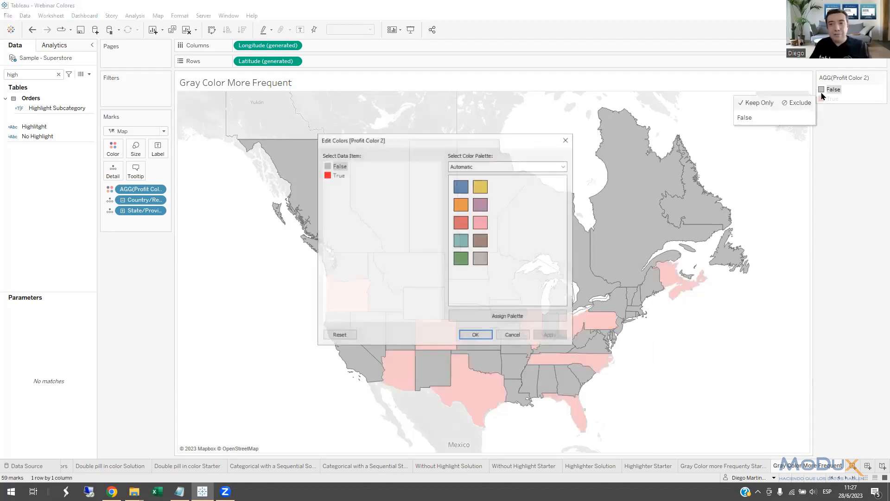
click(513, 316)
click(476, 336)
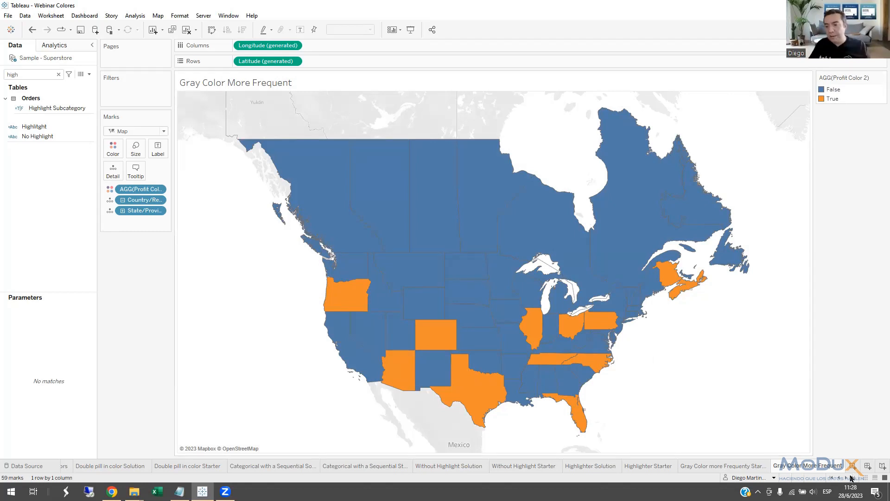
click(32, 29)
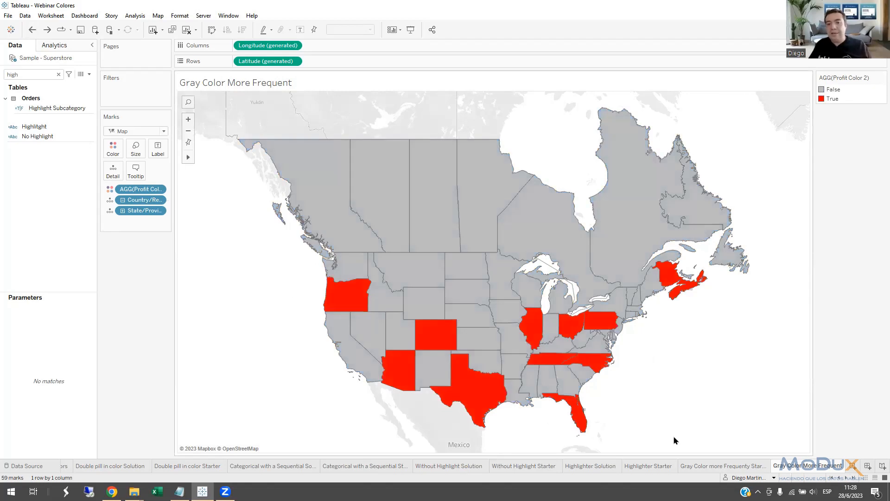
Open the Gray Color More Frequent2 sheet and inspect the Tables slice of the donut chart.
click(846, 479)
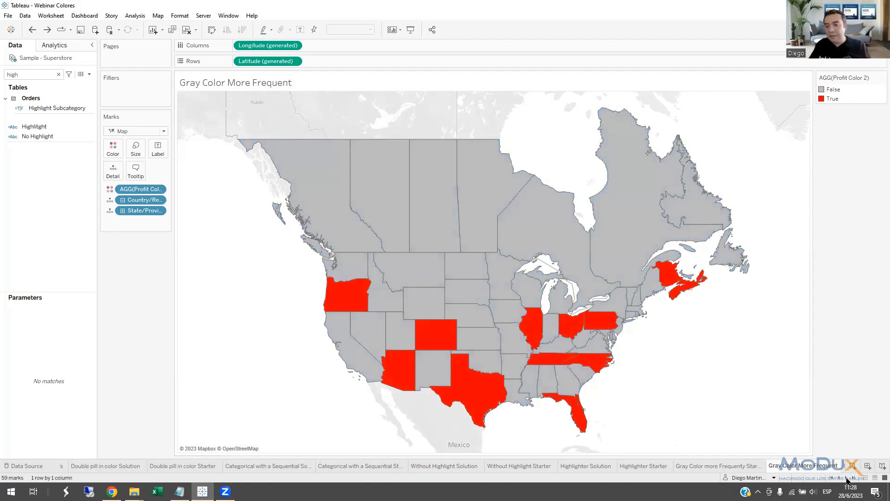
click(847, 479)
click(847, 479)
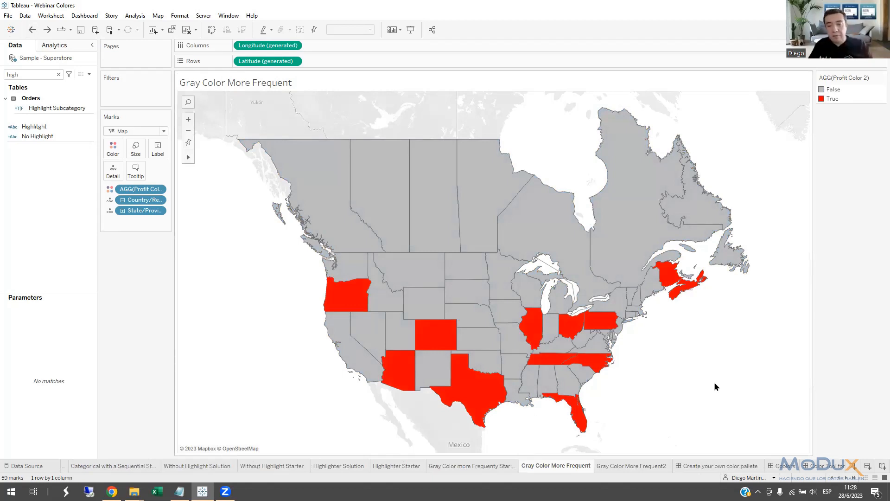
click(624, 466)
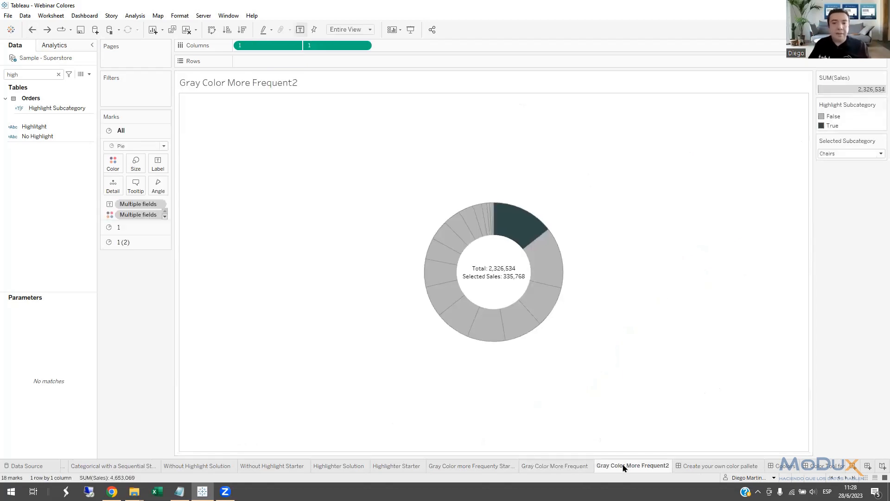
click(520, 330)
click(521, 330)
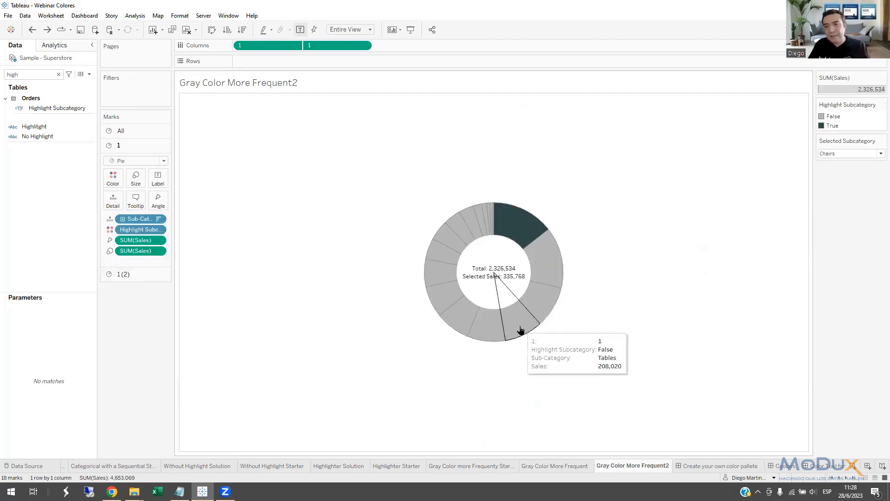
Move the Selected Subcategory parameter control beneath the Marks card and set it to Accessories.
drag(167, 280, 168, 283)
click(132, 307)
click(122, 316)
mouse_move(436, 302)
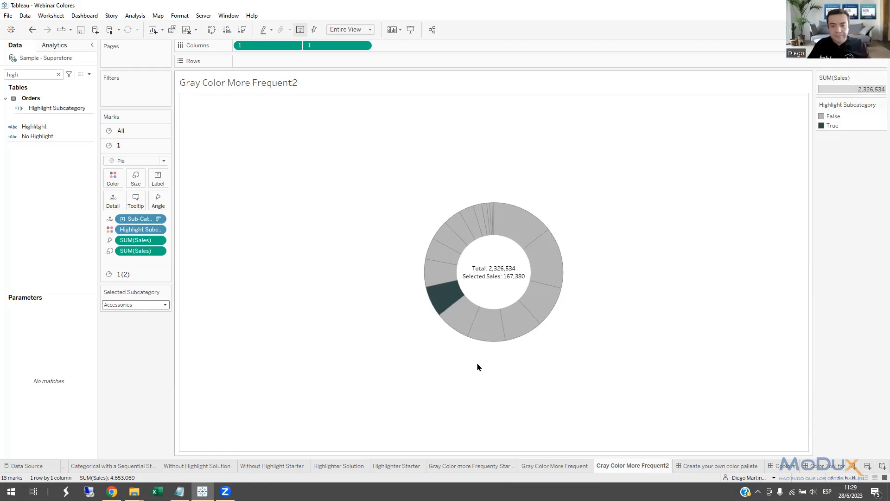
Open the "Create your own color pallete" dashboard and accept all cookies on its embedded Tableau help page.
click(697, 468)
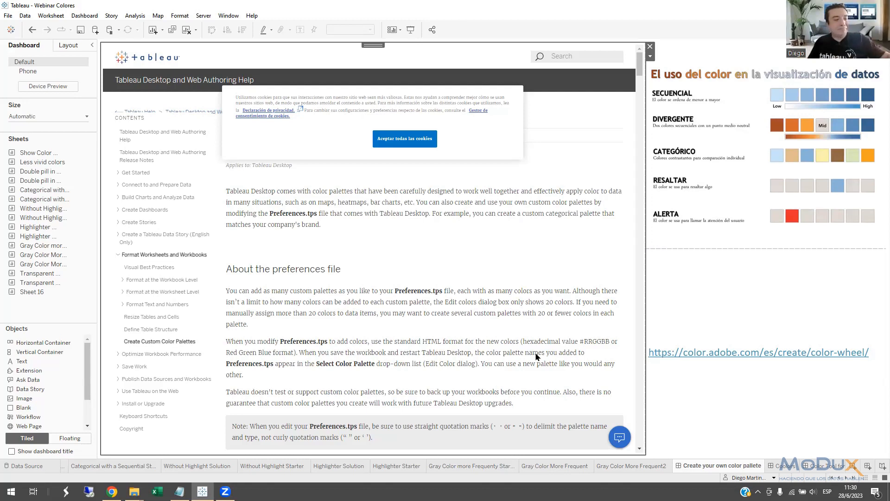
click(396, 144)
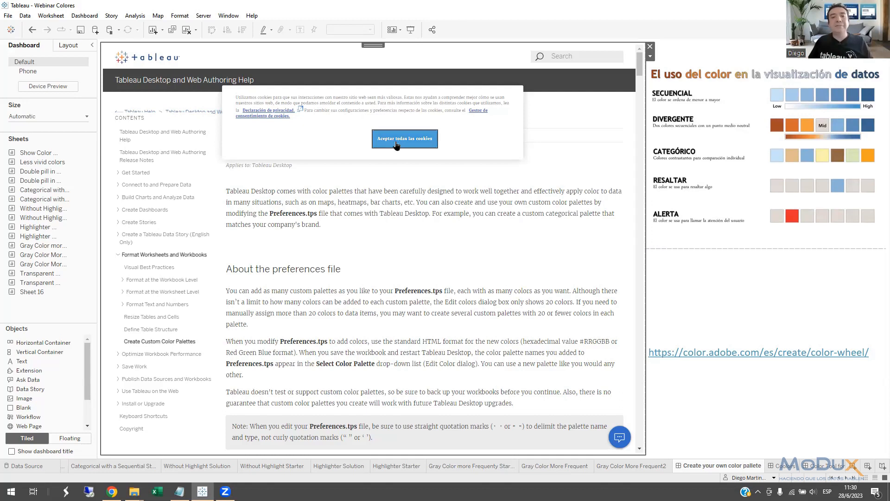
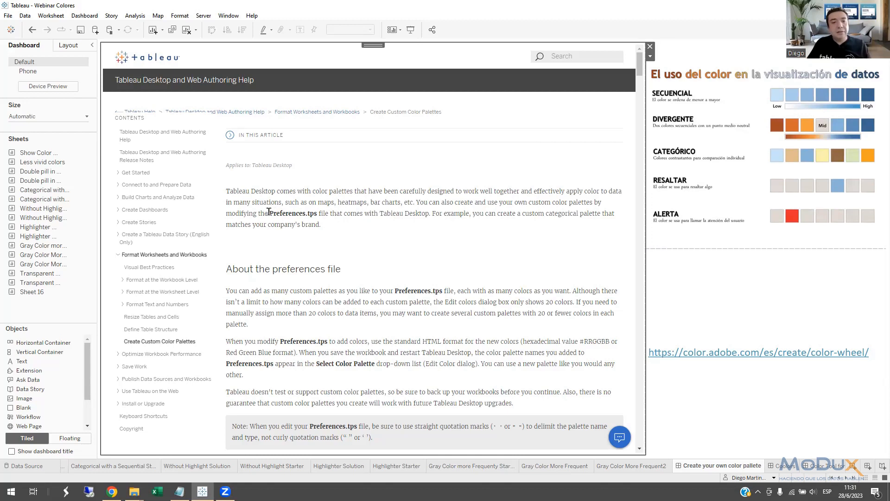
Highlight Preferences.tps in the help article and view that file in File Explorer's My Tableau Repository folder.
drag(269, 211, 317, 213)
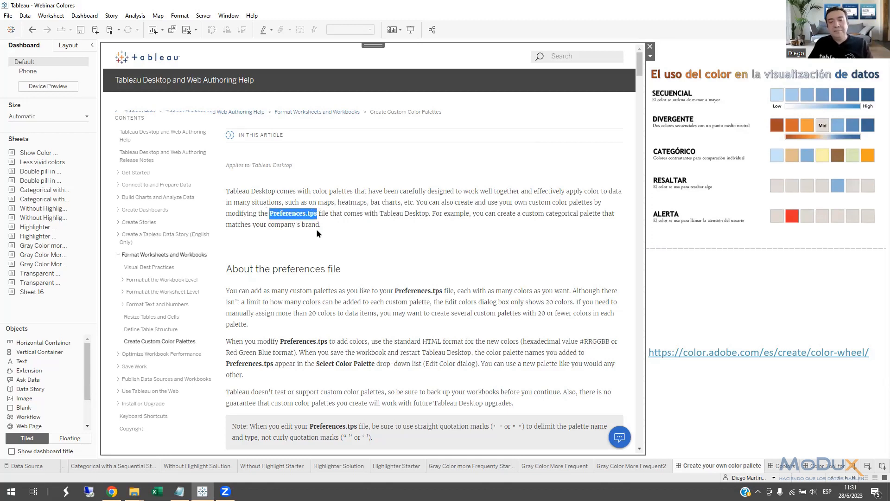
click(318, 233)
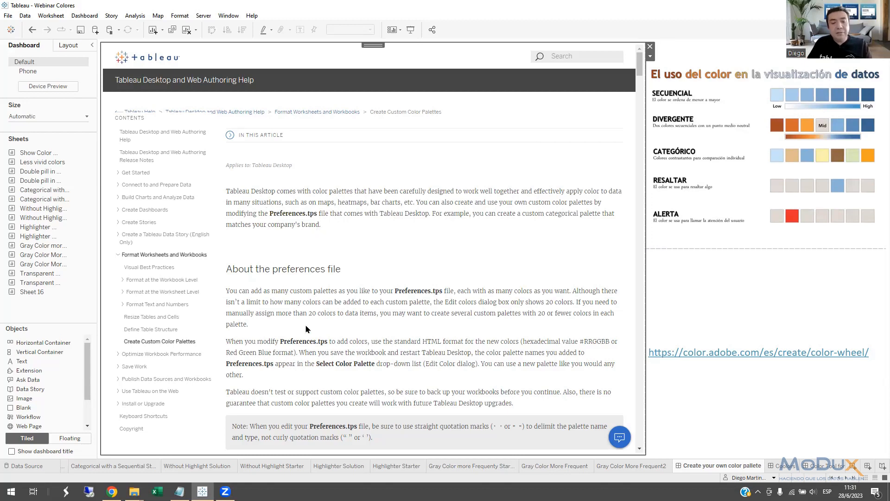
click(134, 491)
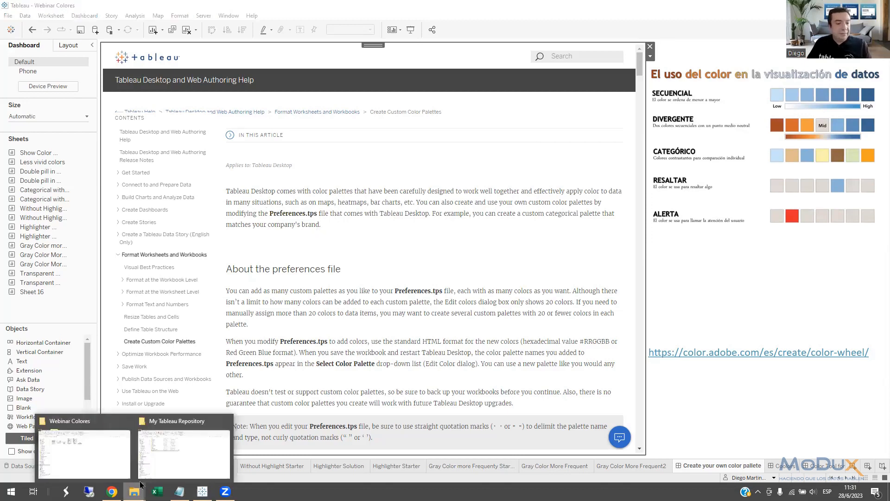
click(172, 450)
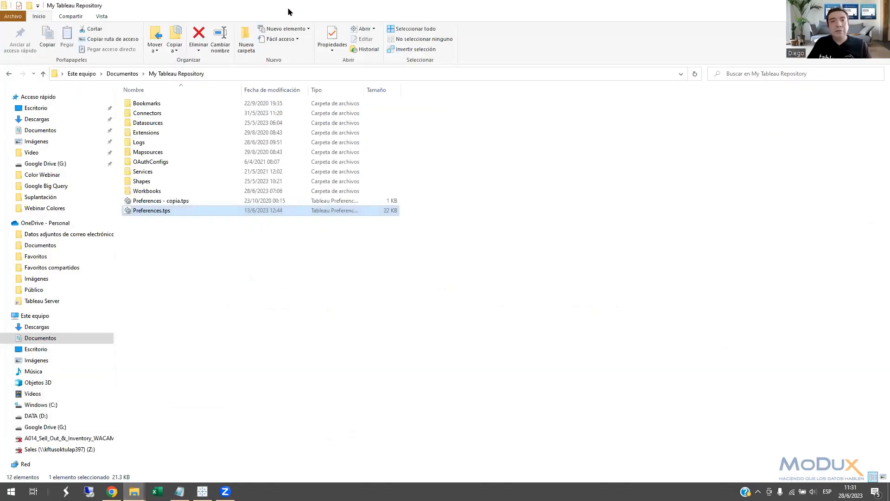
drag(292, 13, 460, 141)
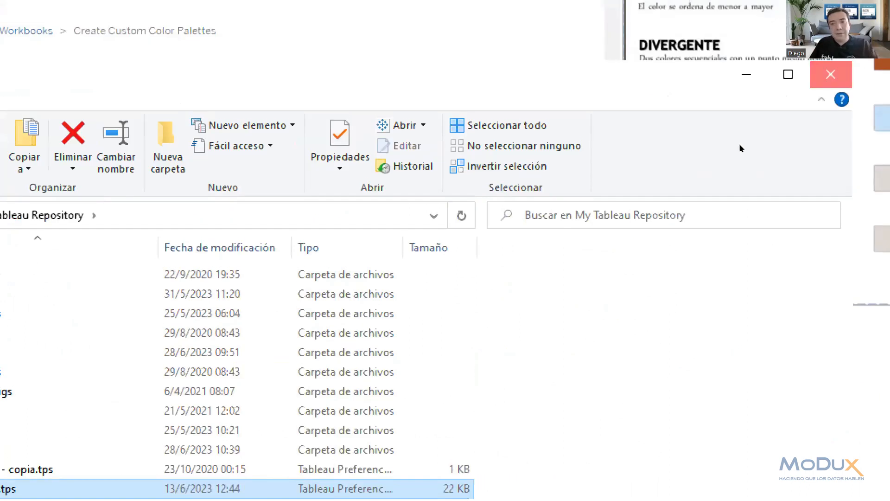
click(831, 74)
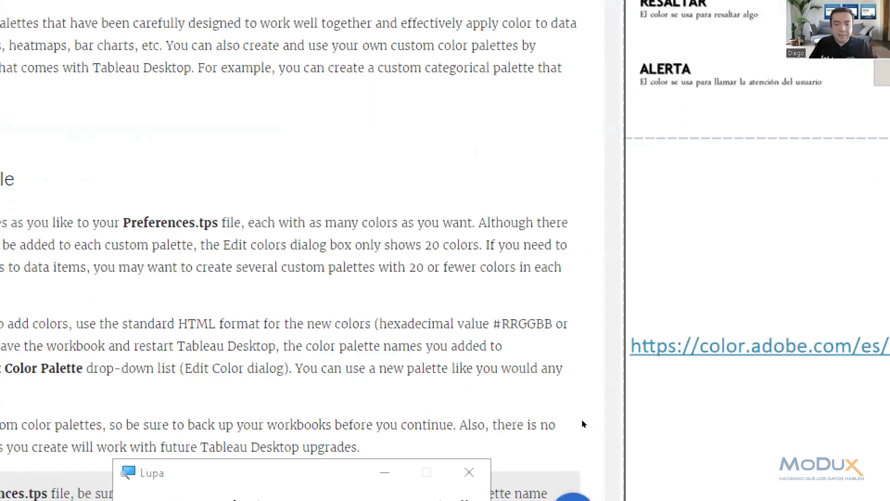
click(569, 411)
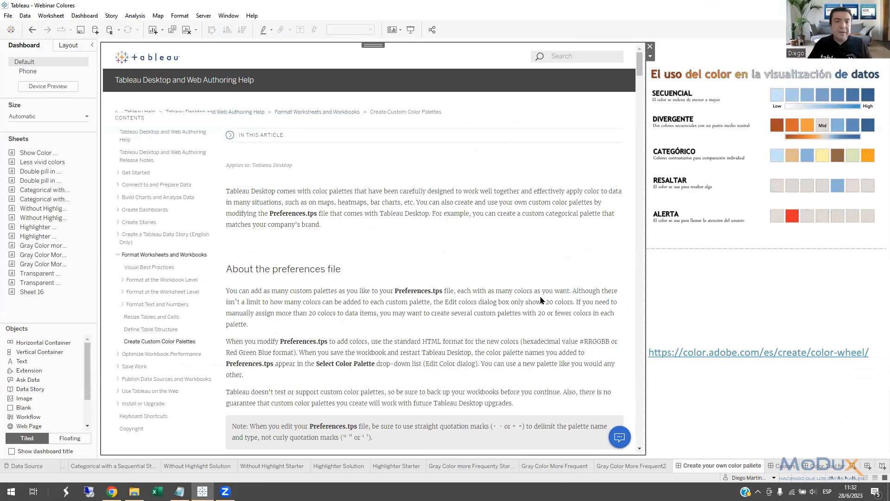
Expand "Create a custom categorical color palette" in the help article and highlight the example's opening color-palette line with type "regular".
drag(635, 73, 633, 103)
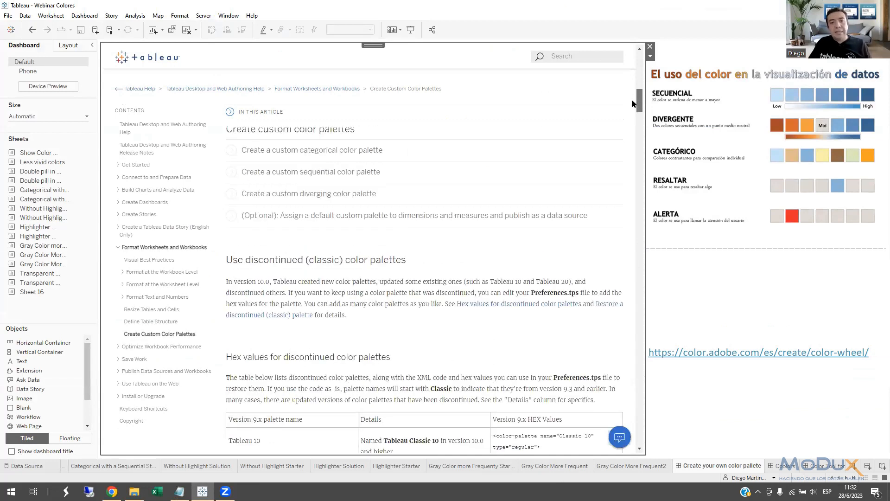
click(372, 155)
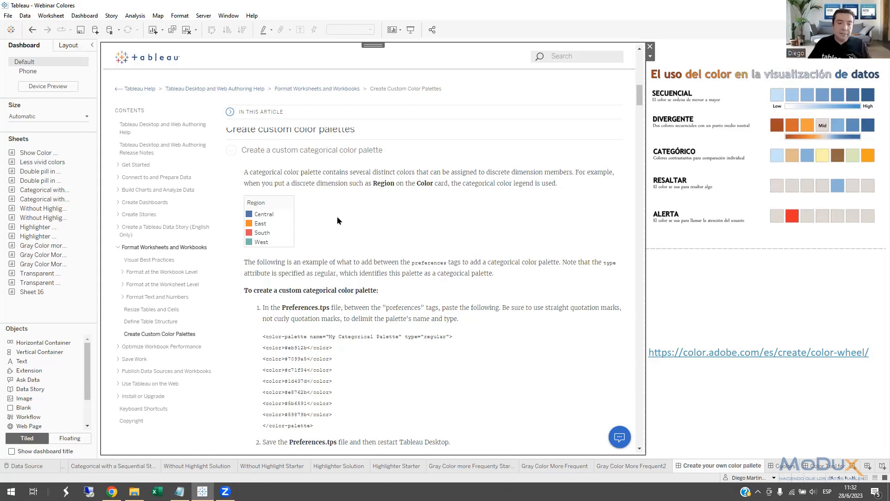
scroll(338, 220, down, 3)
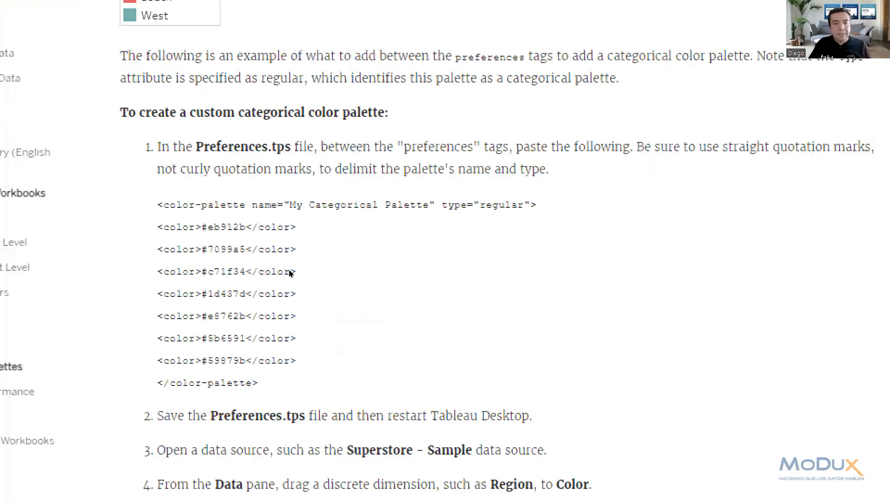
drag(264, 250, 471, 255)
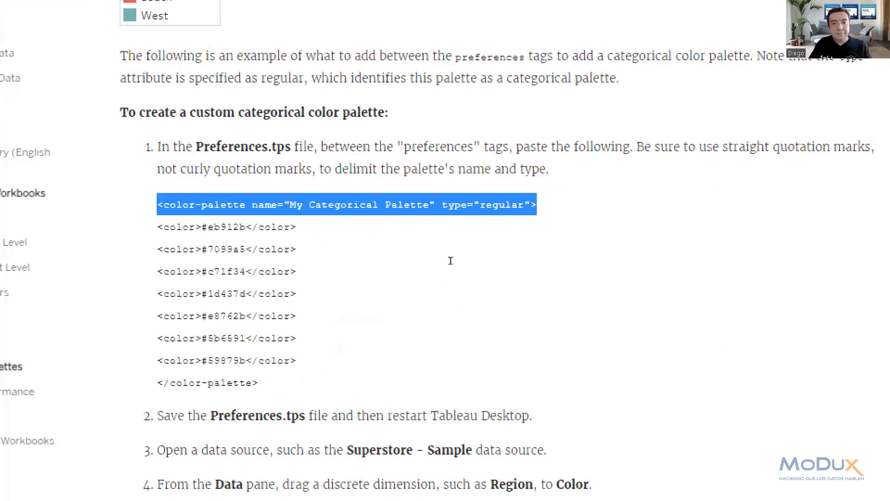
Dismiss the data source connection error and return to the "Create your own color pallete" dashboard.
key(alt+Tab)
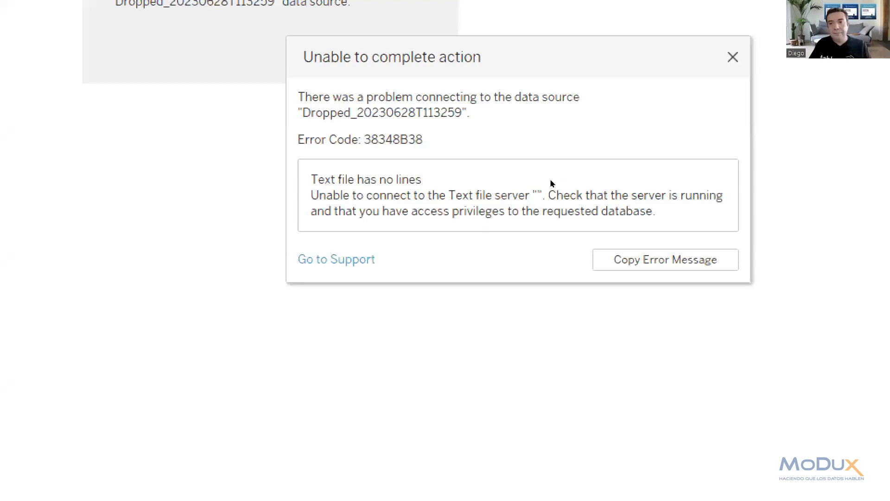
key(Escape)
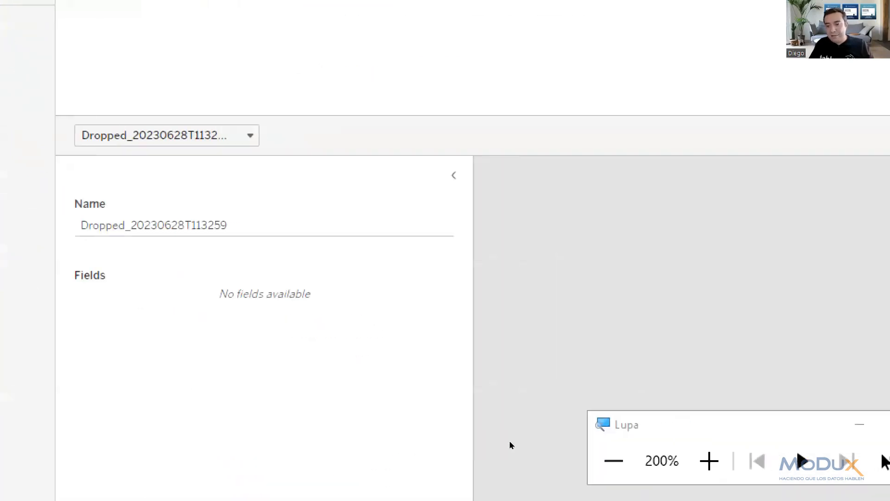
click(857, 424)
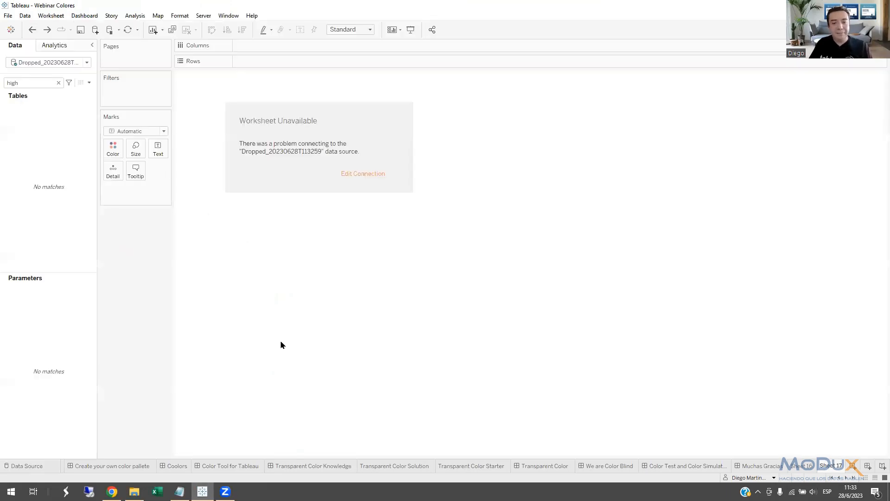
click(135, 466)
Review the categorical palette's hex color lines and the remaining instructions for applying it through Edit Colors.
scroll(397, 314, down, 3)
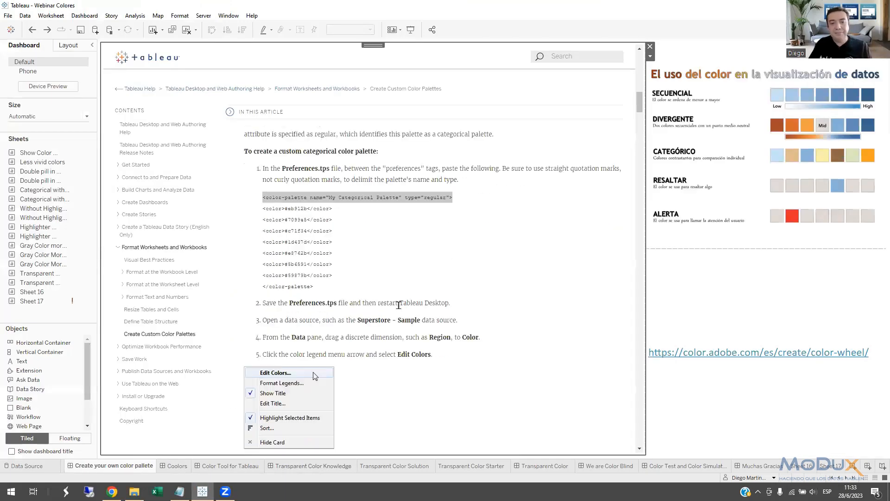
scroll(397, 313, down, 1)
drag(319, 205, 266, 136)
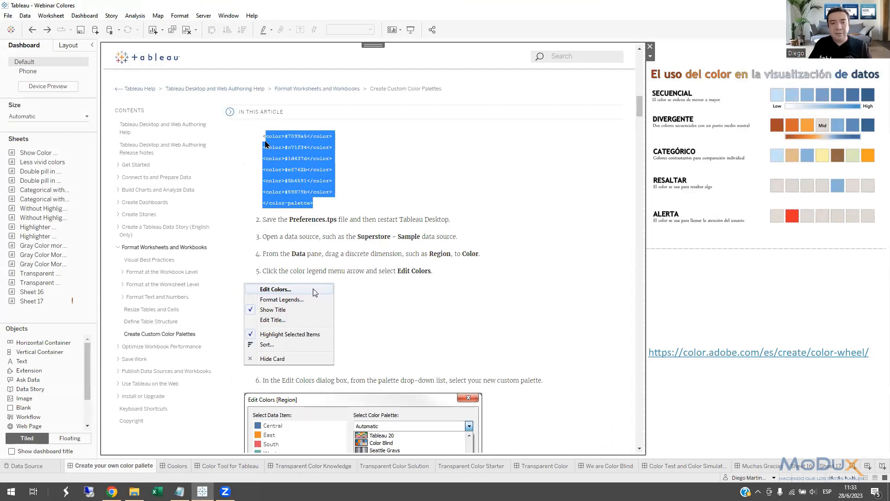
scroll(380, 291, down, 4)
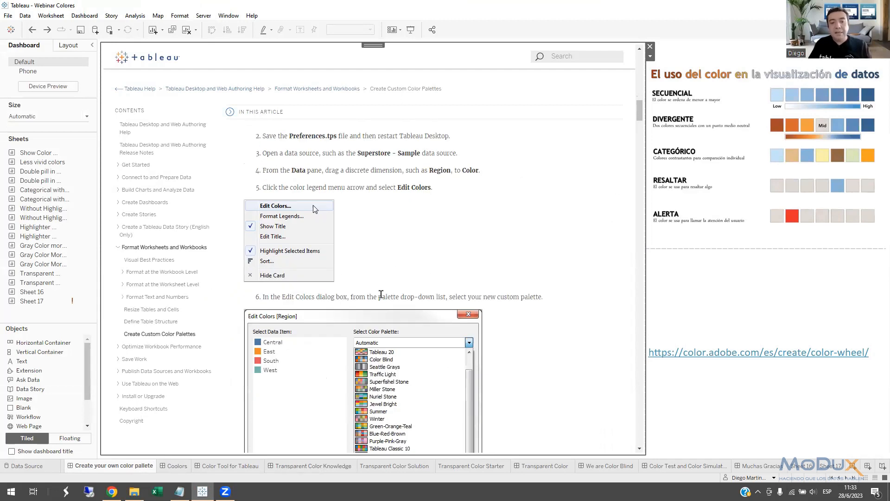
scroll(379, 291, down, 10)
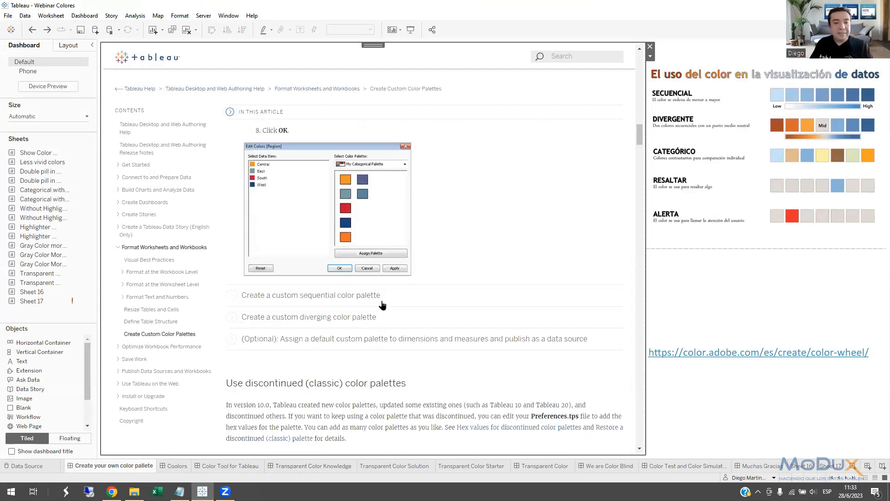
Expand "Create a custom sequential color palette" and examine its Edit Colors illustration and example palette code.
click(360, 214)
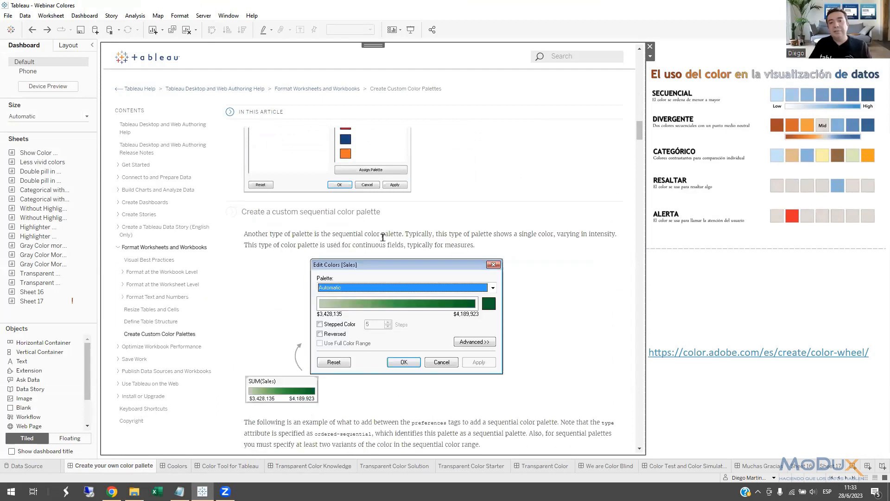
scroll(452, 234, up, 1)
scroll(450, 235, up, 1)
scroll(451, 239, down, 4)
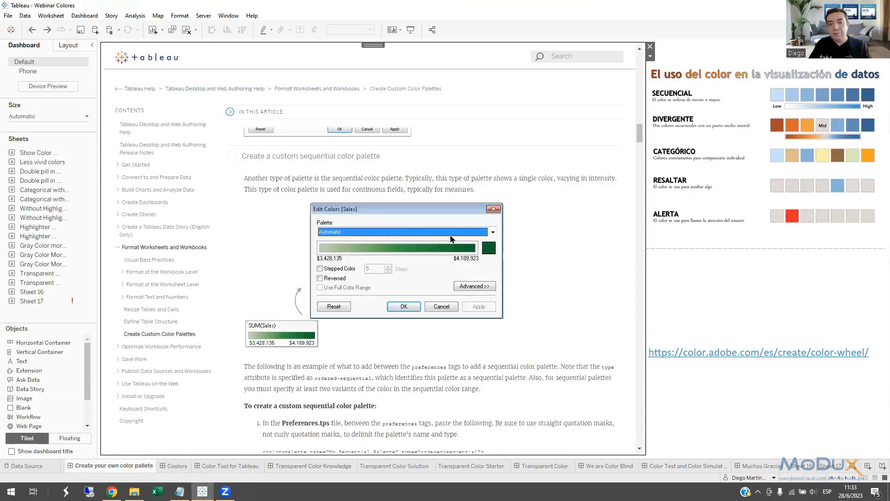
scroll(453, 241, down, 2)
scroll(450, 241, up, 2)
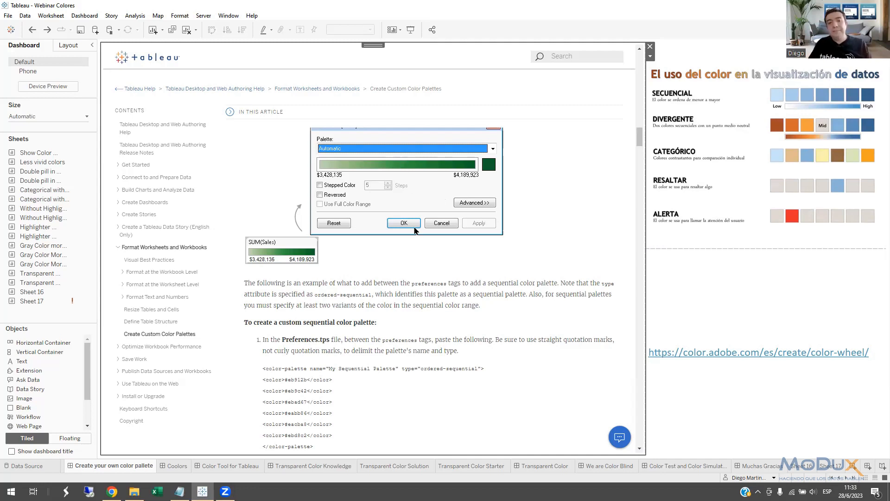
scroll(422, 274, down, 3)
scroll(425, 290, down, 3)
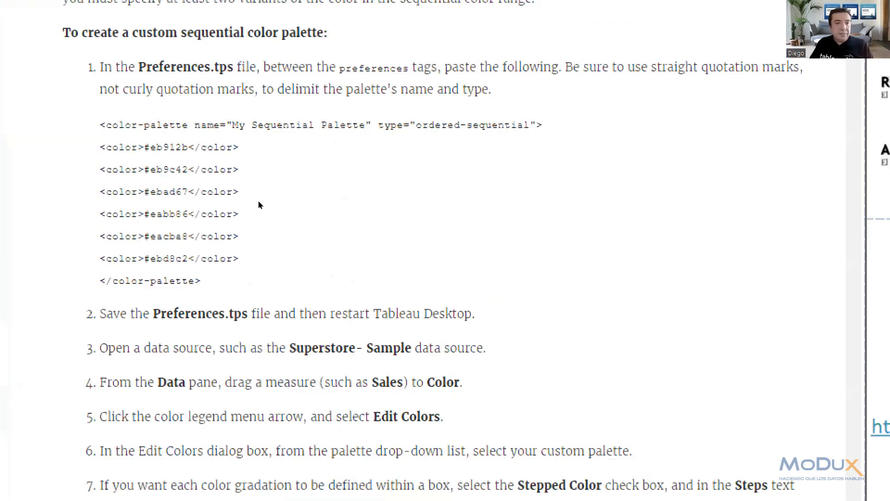
Highlight the ordered-sequential type and the opening and closing color-palette tags in the sequential palette example.
drag(101, 125, 196, 125)
click(243, 126)
drag(333, 201, 480, 202)
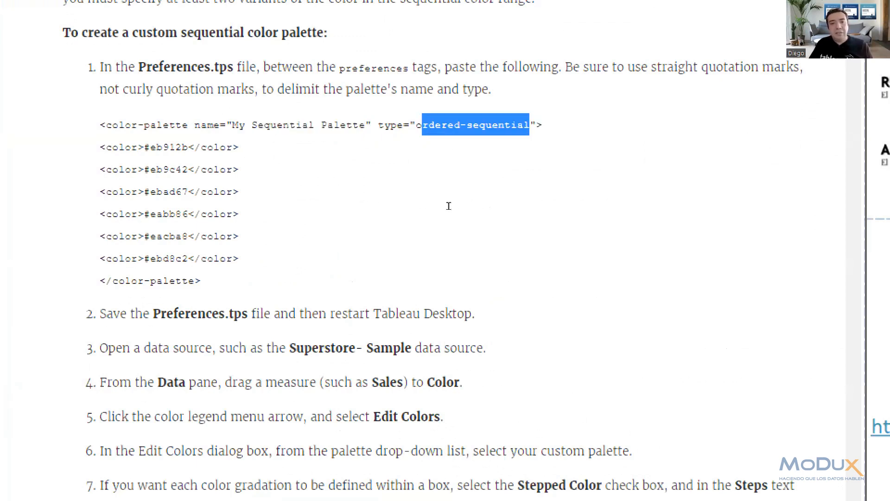
drag(261, 204, 307, 202)
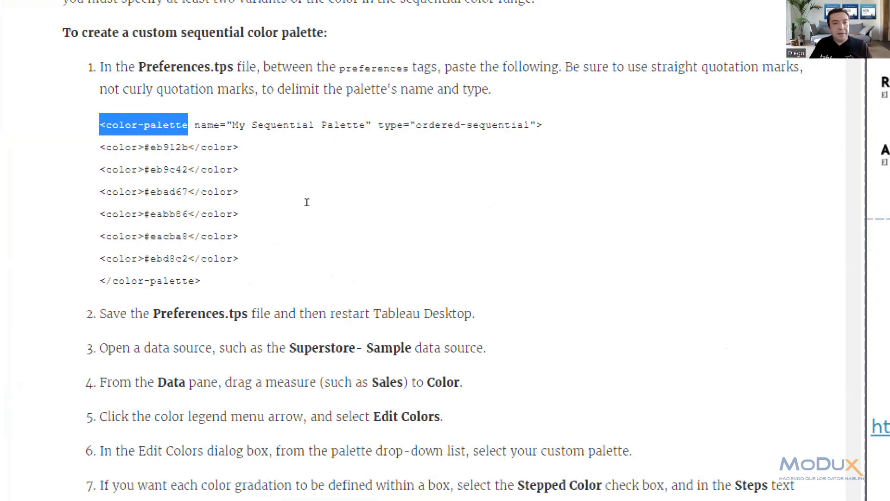
drag(323, 281, 253, 281)
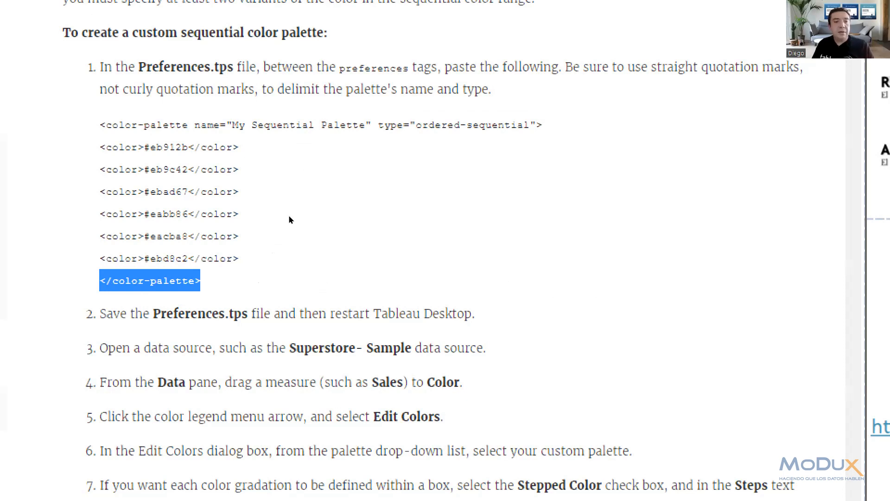
Highlight the hex code #eb912b in the sequential example's first color line, and its first pair of characters, "eb".
drag(265, 212, 308, 214)
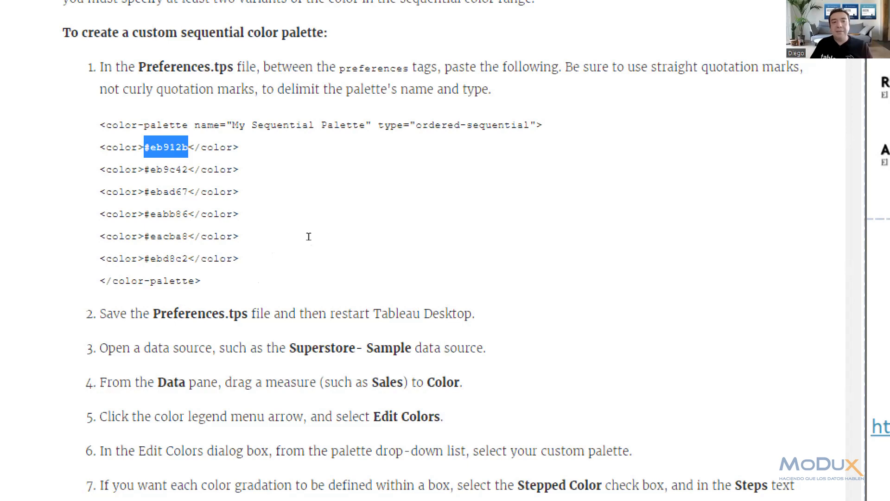
click(288, 214)
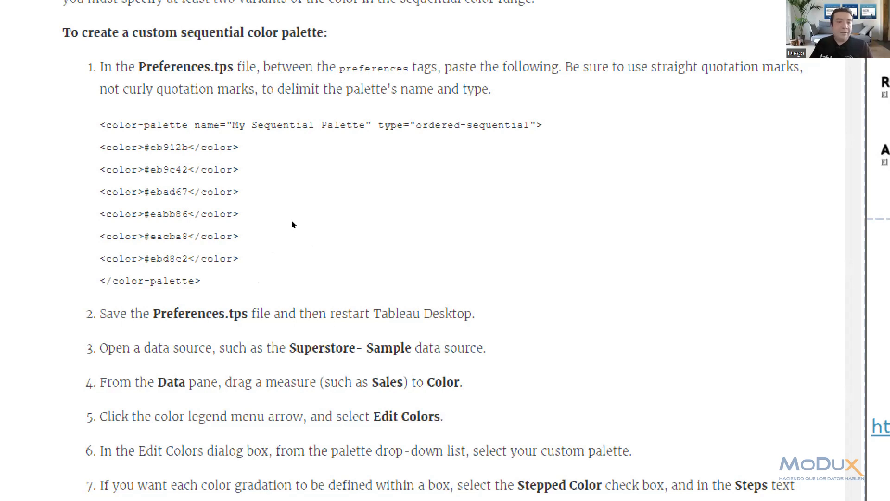
drag(294, 212, 289, 213)
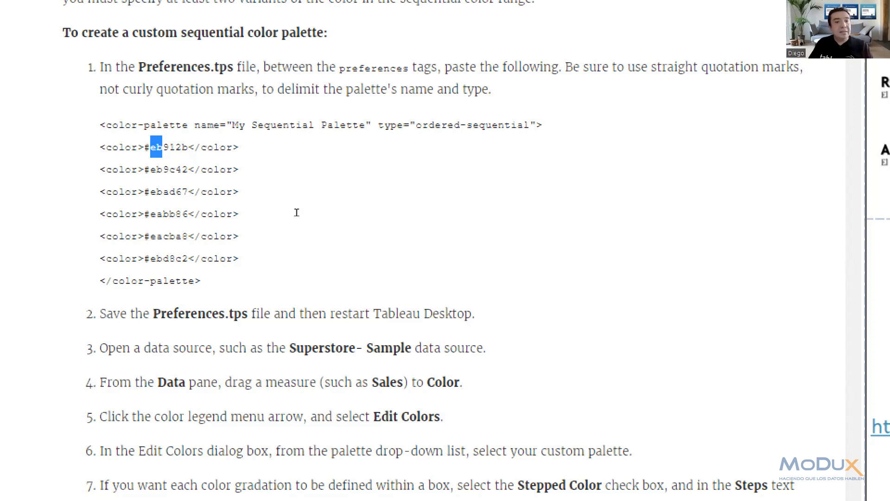
Close the error for the accidentally dropped text and the screen magnifier, and reopen the "Create your own color pallete" dashboard.
mouse_move(295, 213)
mouse_down()
mouse_move(310, 217)
mouse_move(306, 210)
mouse_move(305, 218)
mouse_up()
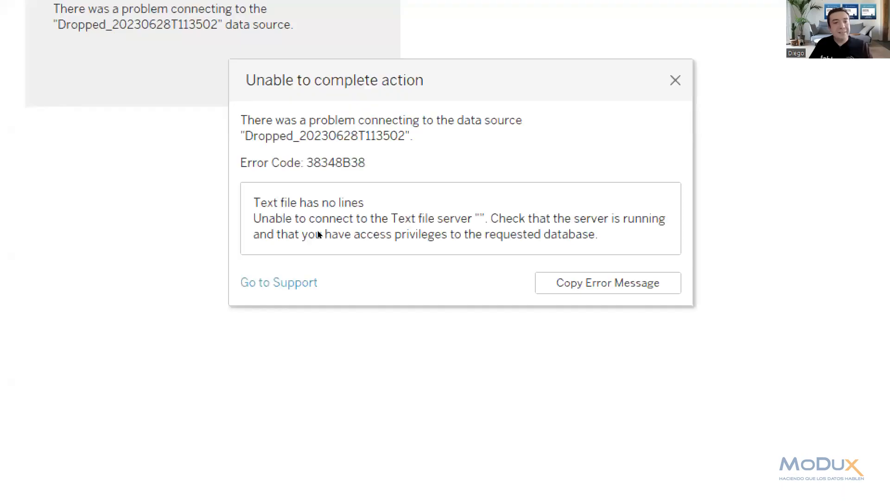
click(675, 80)
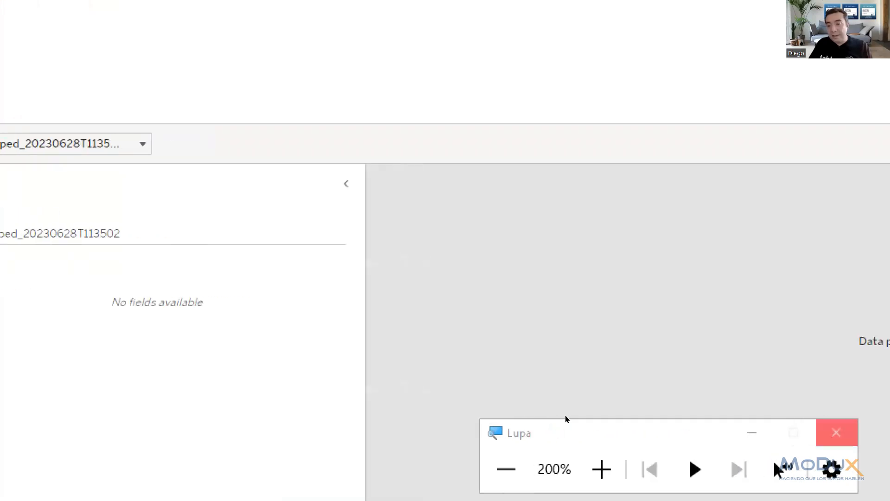
key(super+Escape)
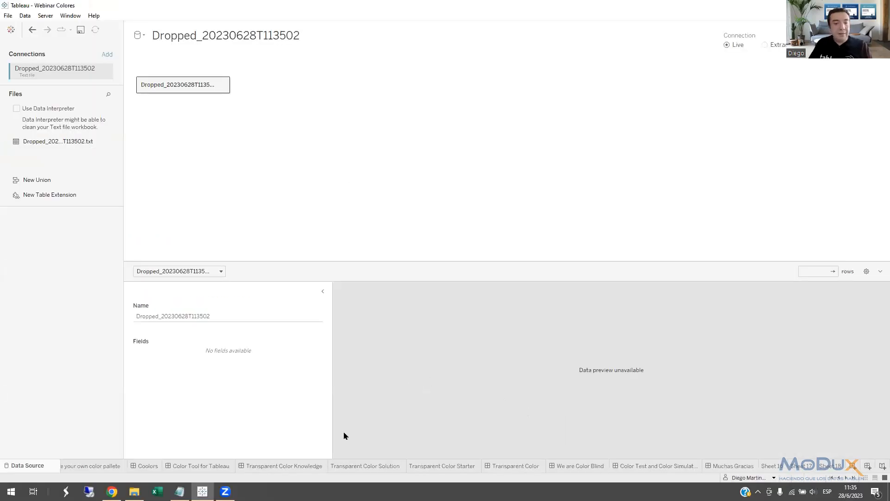
click(108, 466)
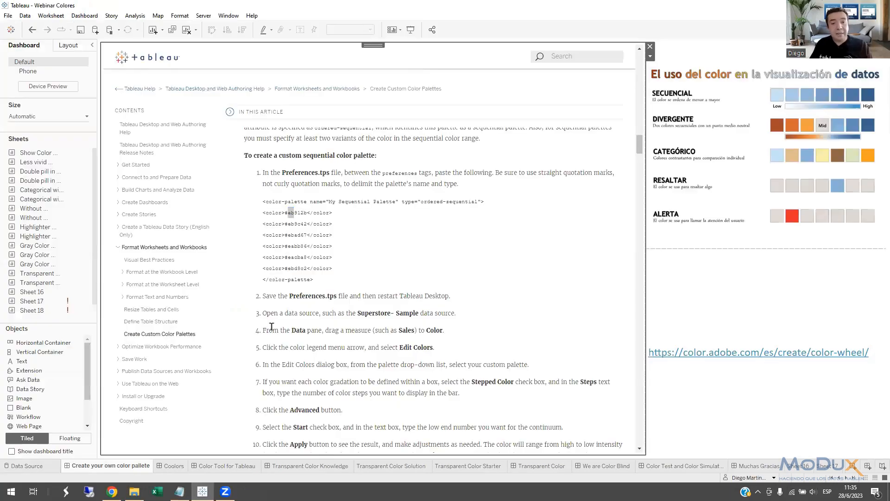
Expand "Create a custom diverging color palette" and examine its ordered-diverging example code under magnification.
click(302, 214)
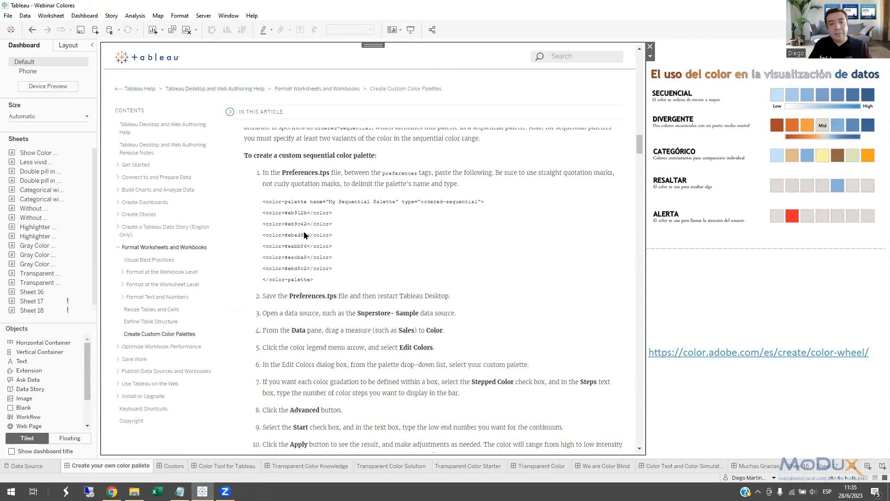
scroll(348, 271, down, 5)
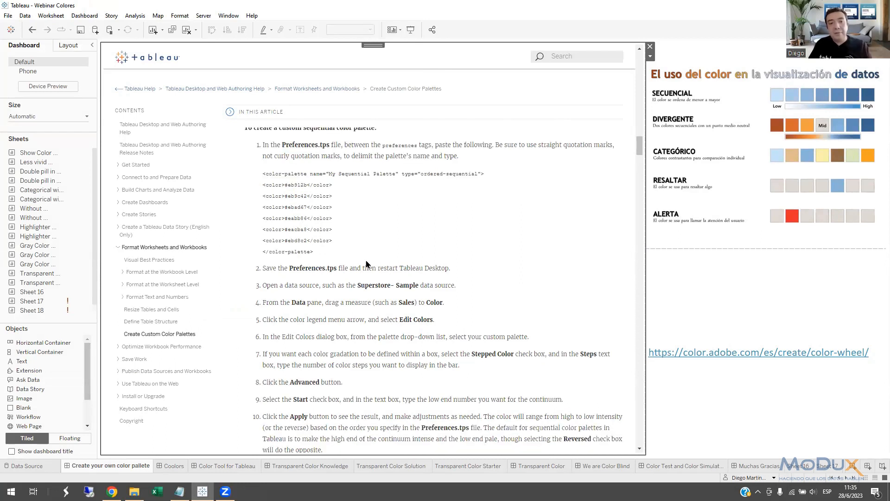
scroll(364, 271, down, 7)
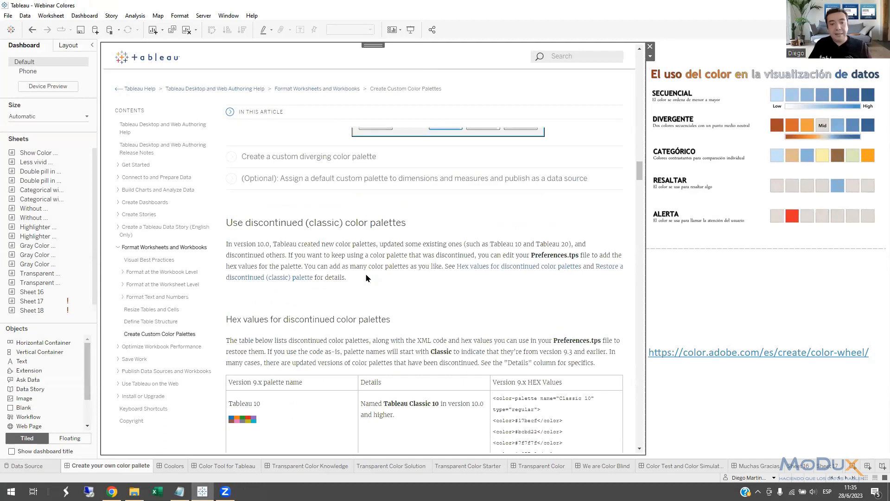
click(346, 163)
scroll(469, 338, down, 1)
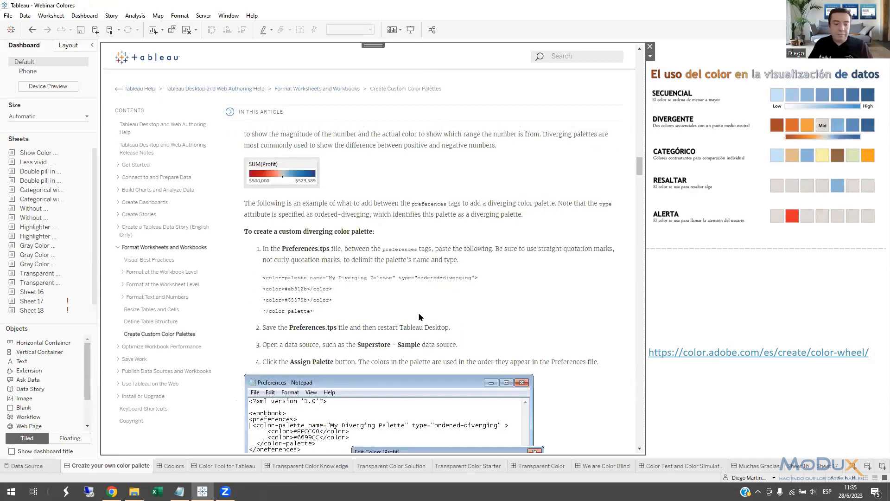
key(super+plus)
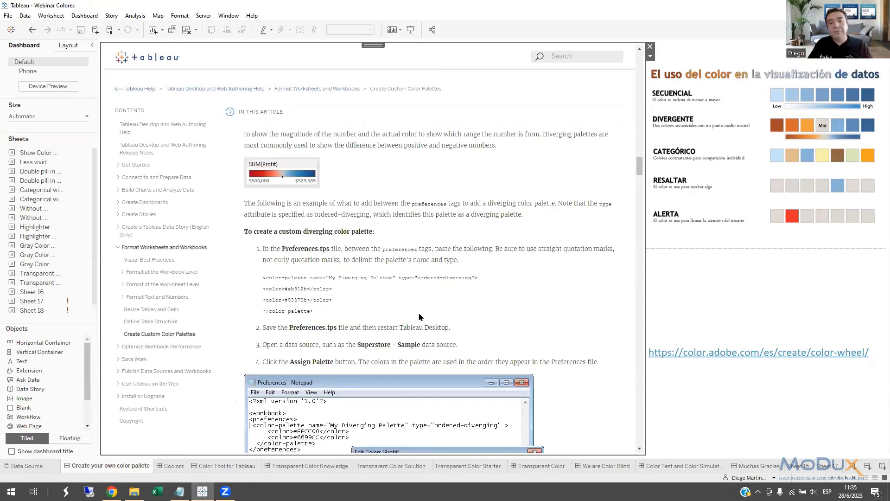
key(super+plus)
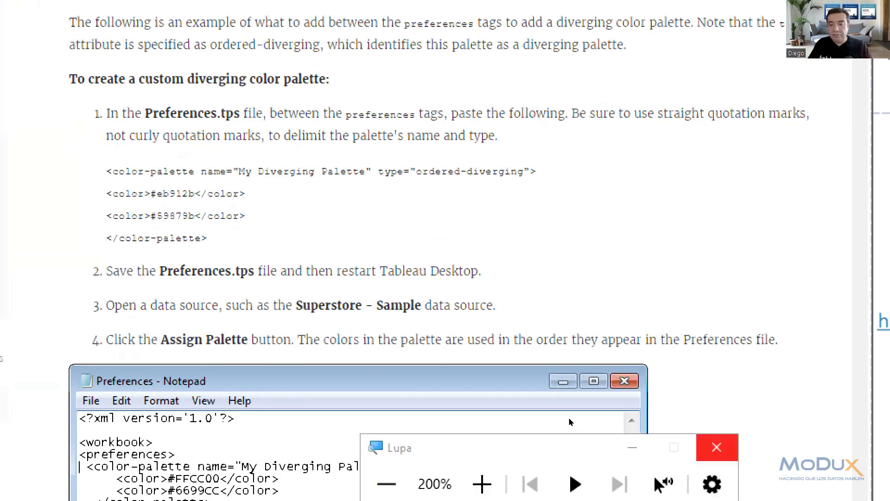
key(super+Escape)
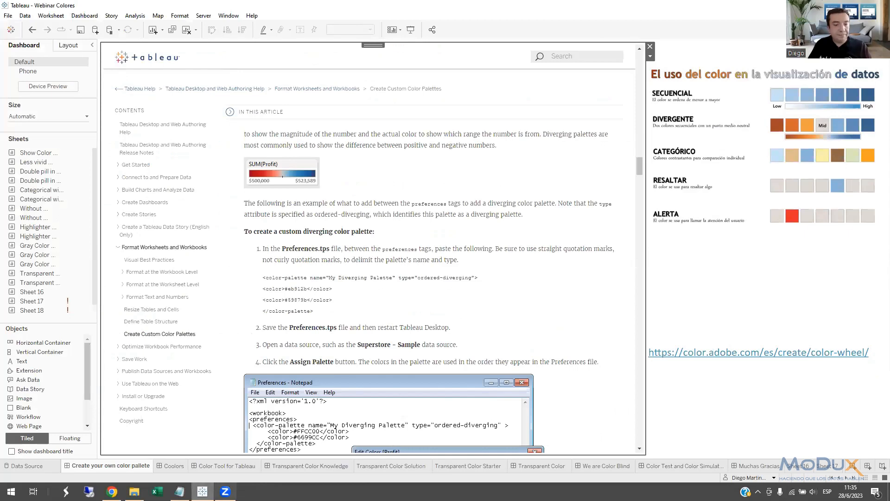
Switch to File Explorer and open Preferences.tps from Documents > My Tableau Repository in Notepad++.
click(134, 492)
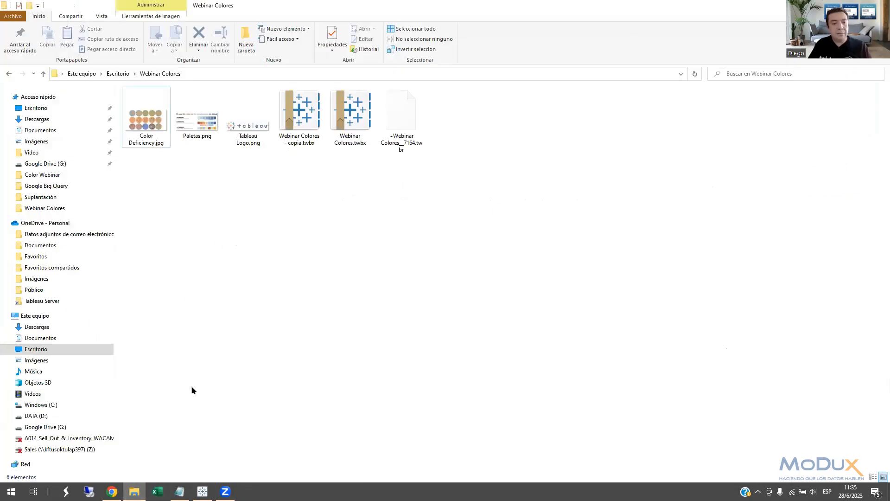
click(46, 130)
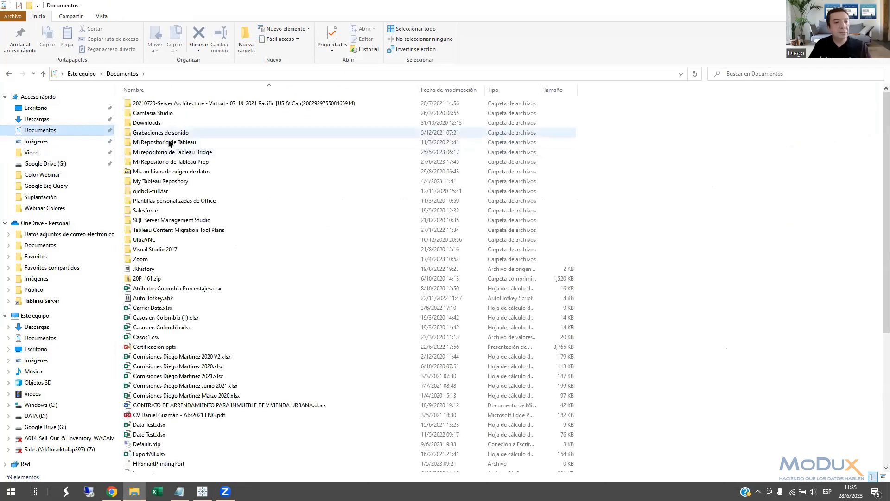
double_click(164, 182)
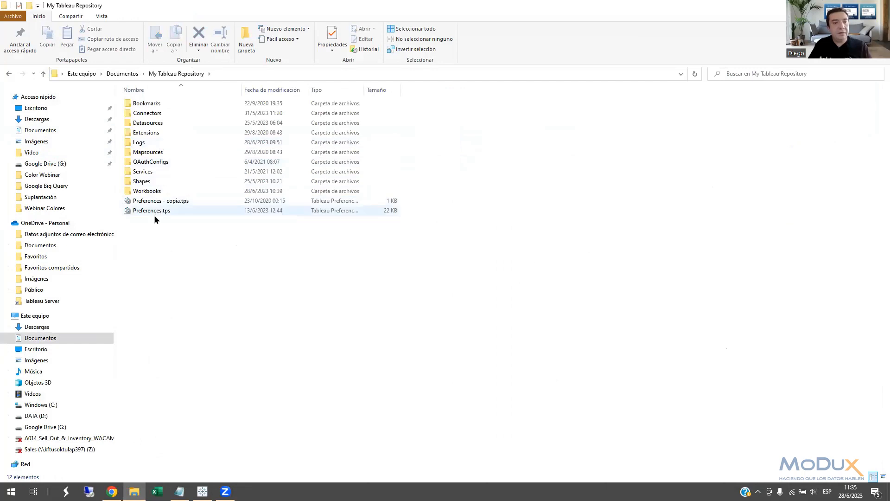
double_click(159, 211)
right_click(159, 210)
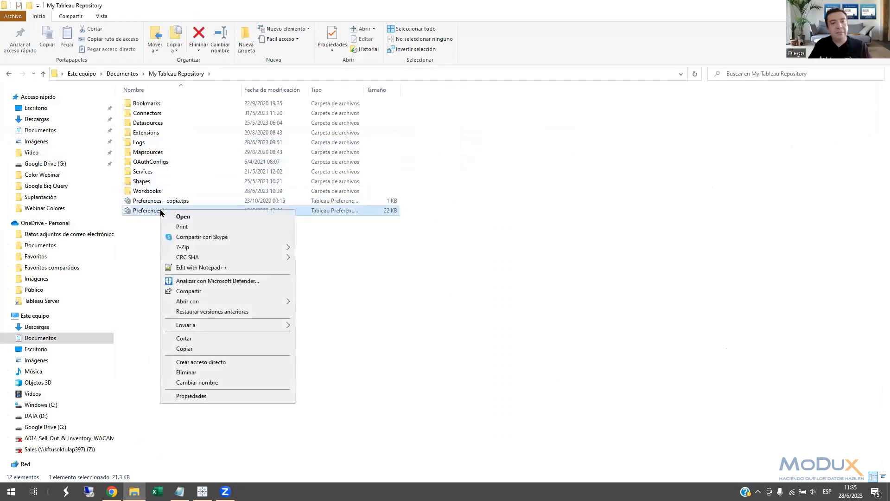
click(195, 268)
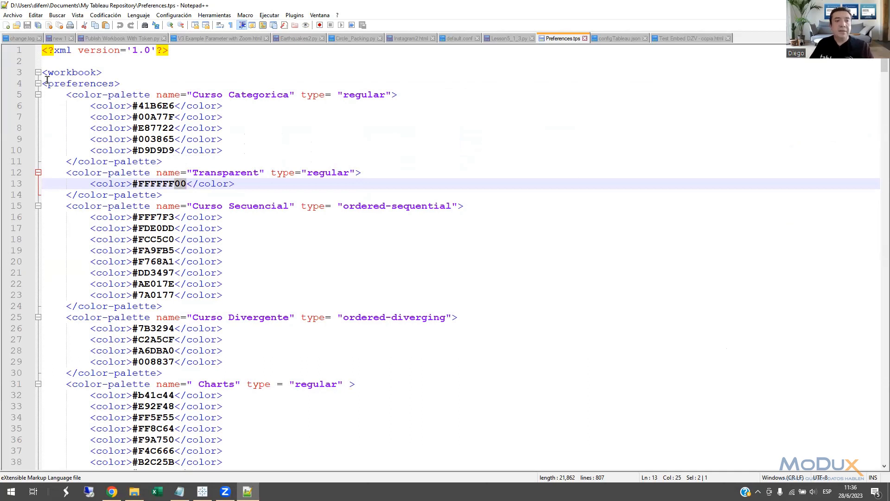
Highlight the opening workbook and preferences tags, and their closing tags at the end of Preferences.tps.
drag(42, 72, 107, 76)
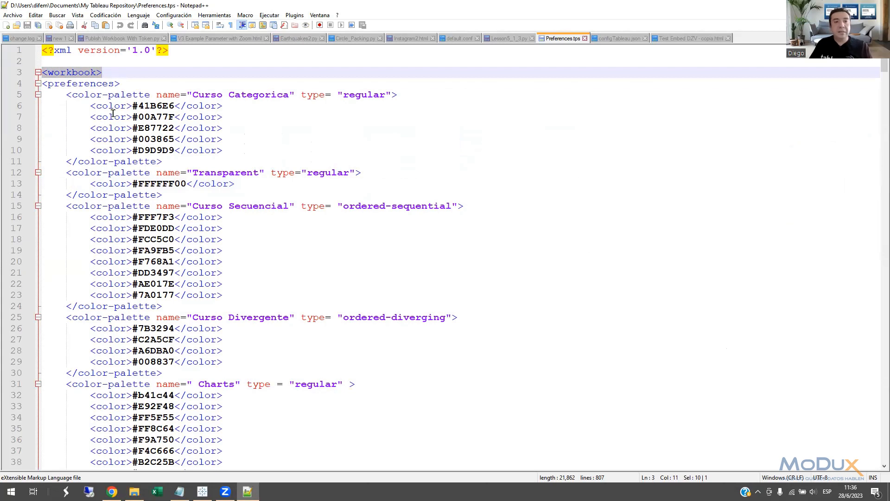
drag(122, 84, 42, 73)
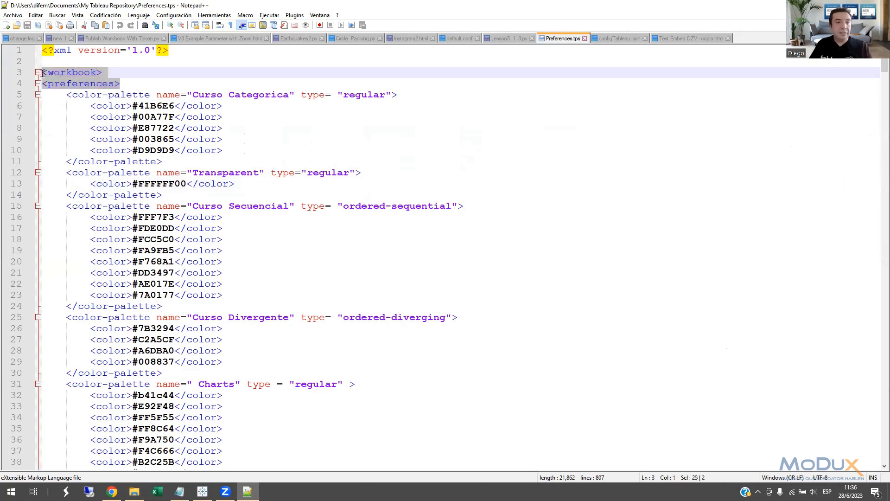
drag(884, 67, 876, 464)
drag(107, 451, 48, 440)
drag(880, 455, 877, 68)
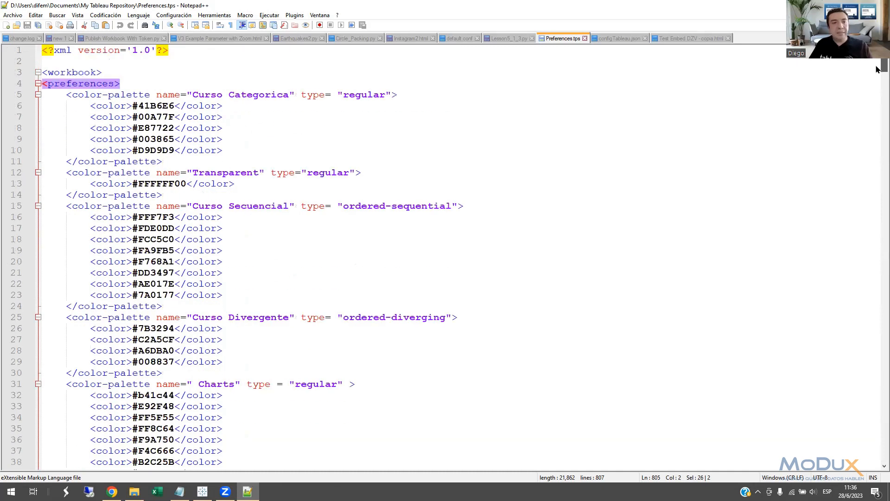
Highlight the whole "Curso Categorica" palette block and its five color lines.
drag(65, 95, 325, 160)
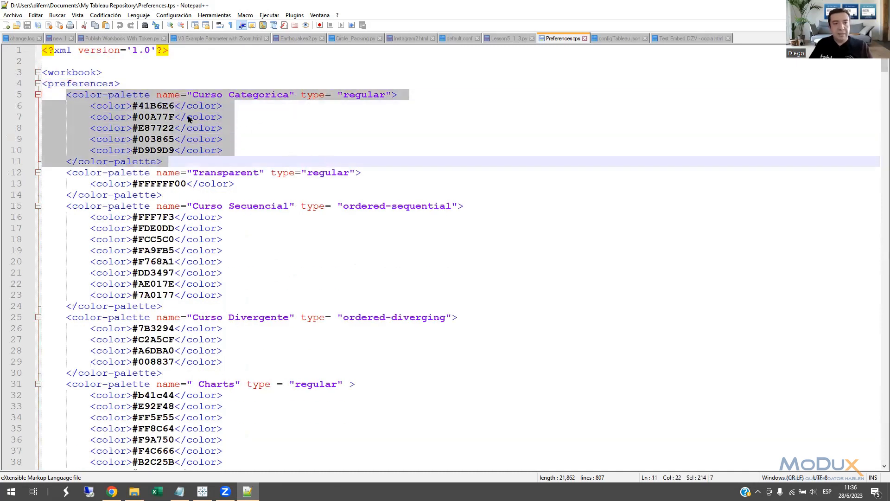
click(363, 95)
drag(237, 153, 43, 111)
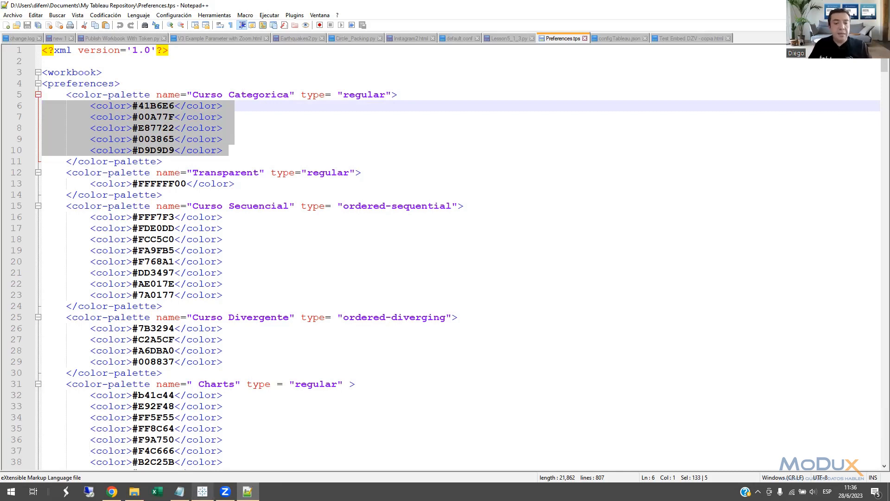
Switch to Tableau, open the "Gray Color More Frequent2" sheet and examine the palettes offered when editing the Highlight Subcategory colors.
click(203, 492)
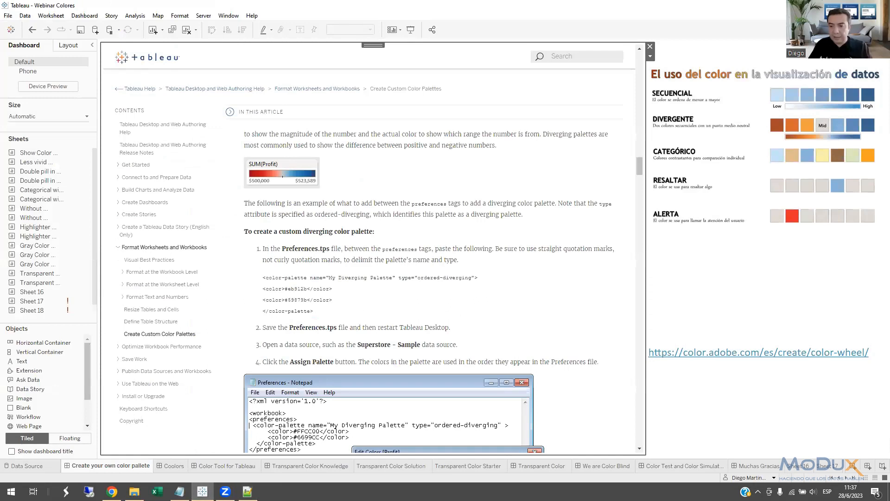
click(839, 477)
click(839, 477)
click(839, 477)
click(839, 478)
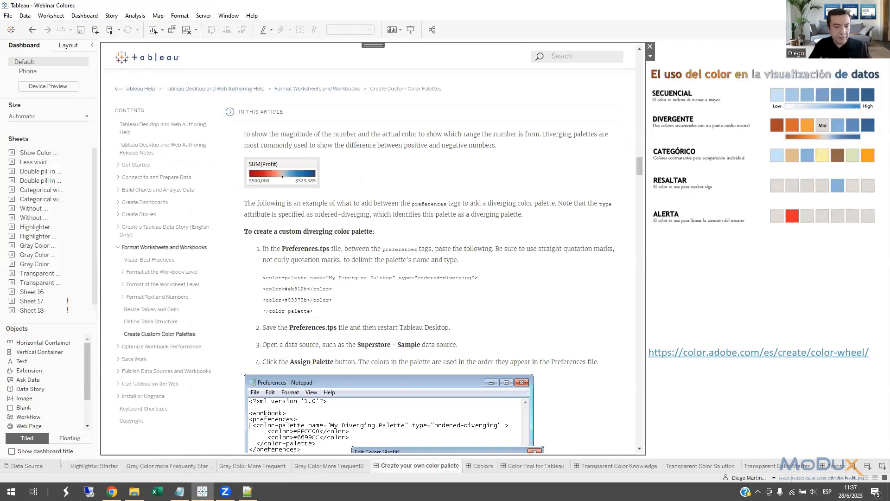
click(339, 467)
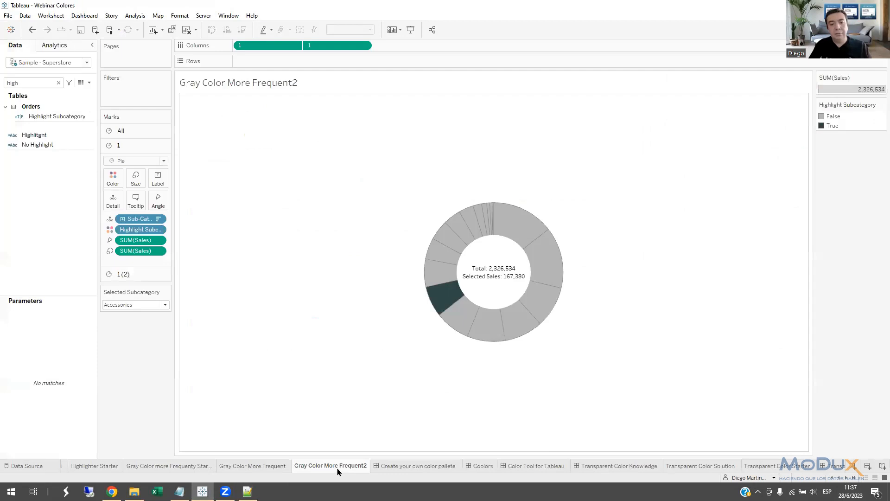
double_click(825, 117)
click(534, 167)
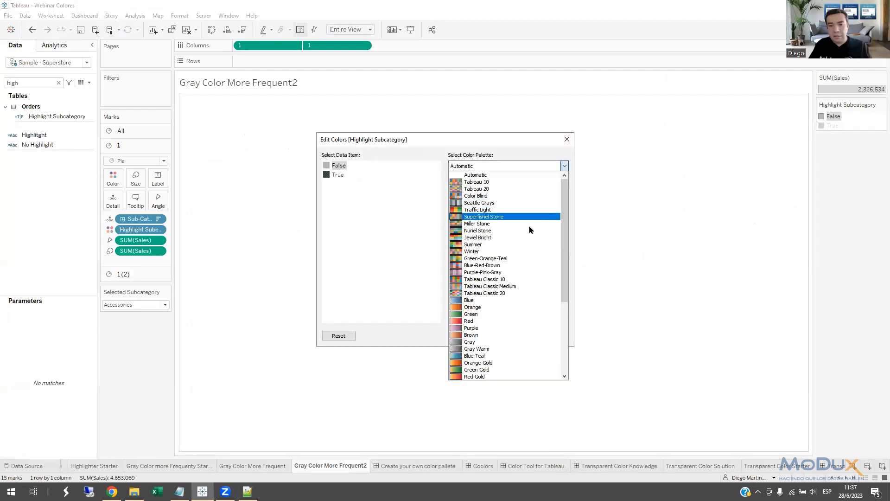
scroll(526, 360, down, 5)
scroll(527, 366, down, 1)
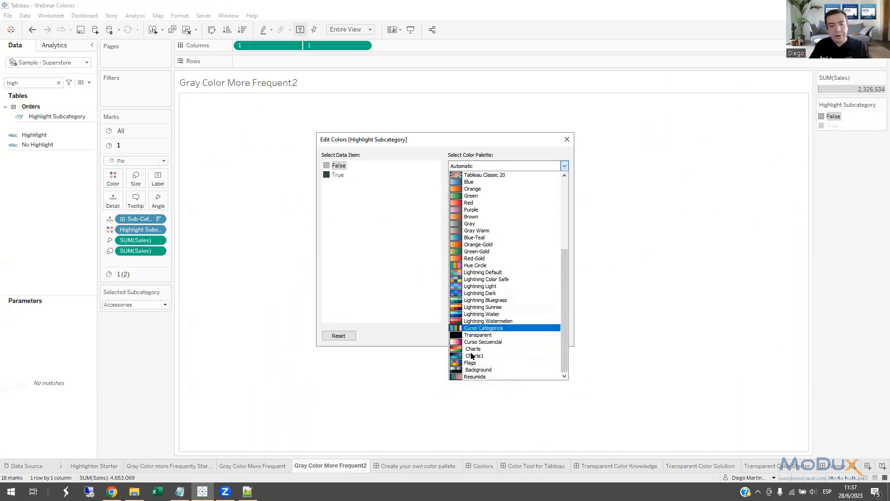
Highlight the name "Curso Categorica" in Preferences.tps in Notepad++, and locate that palette among Tableau's color palette choices.
click(248, 492)
drag(289, 96, 193, 95)
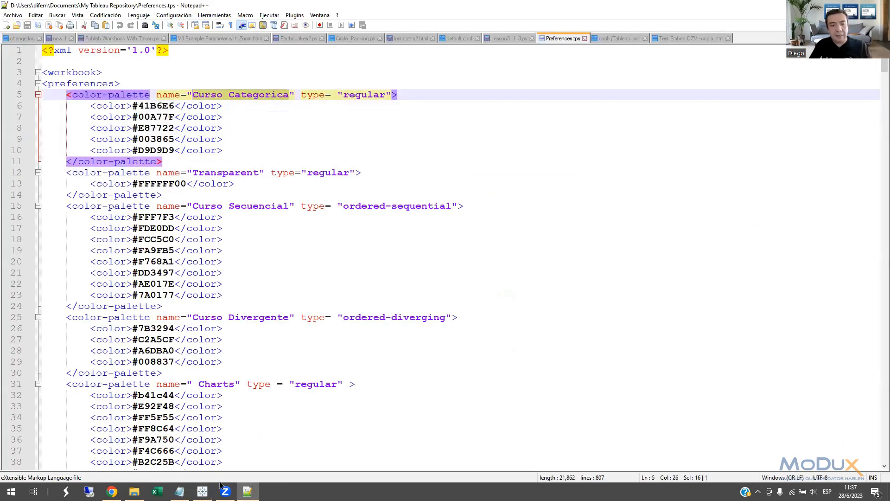
key(alt+Tab)
click(513, 166)
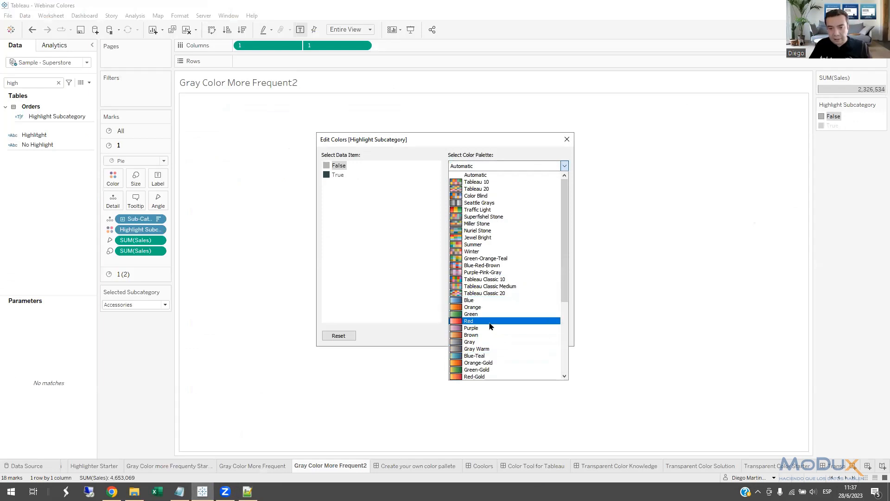
scroll(494, 334, down, 6)
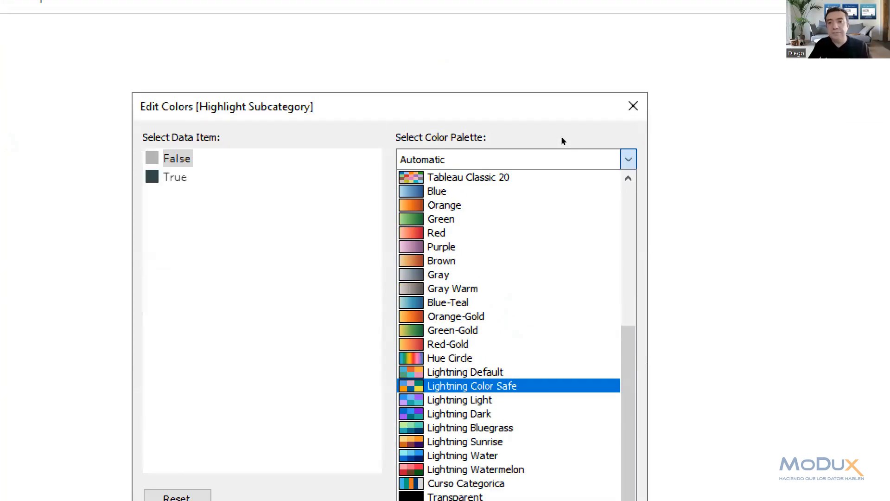
Close the Edit Colors dialog without assigning a palette, and close the screen magnifier.
click(563, 139)
click(634, 106)
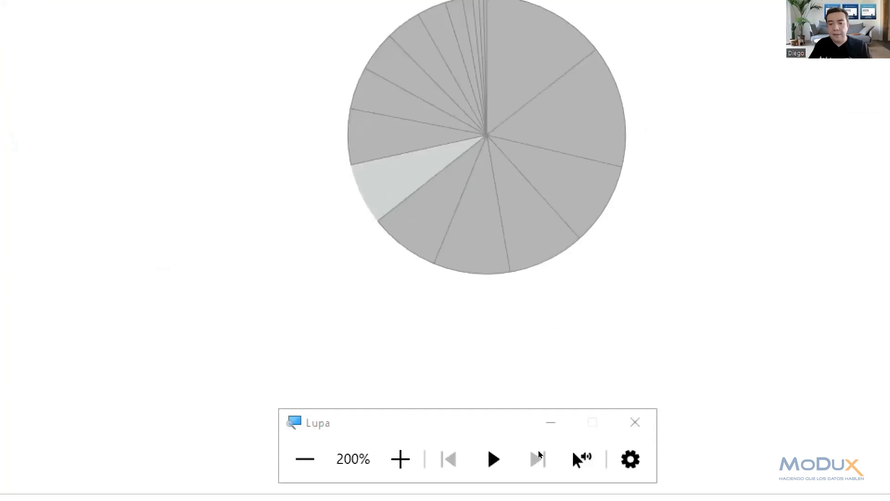
click(635, 422)
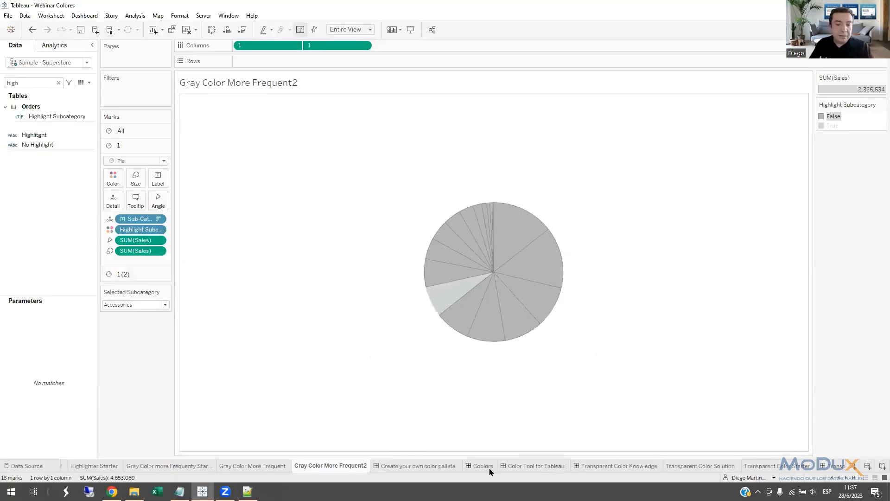
Open the Coolors dashboard, dismiss the What's new notice and start the palette generator without its introduction.
click(476, 468)
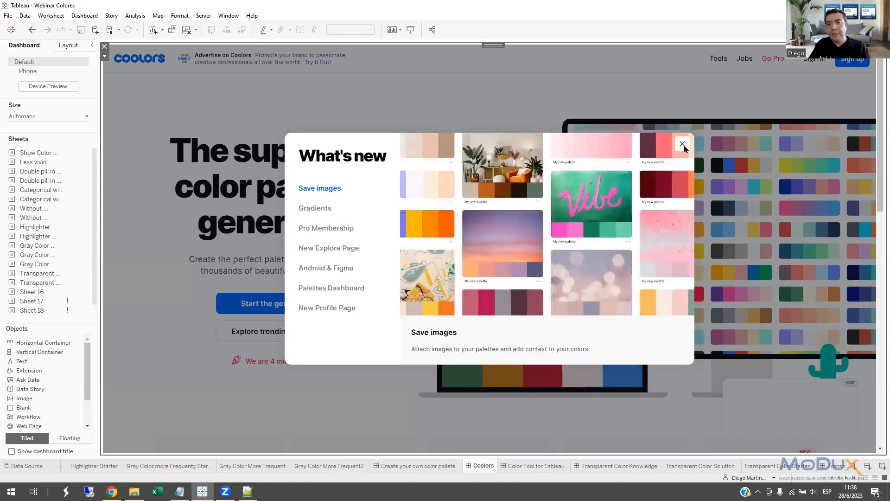
click(683, 145)
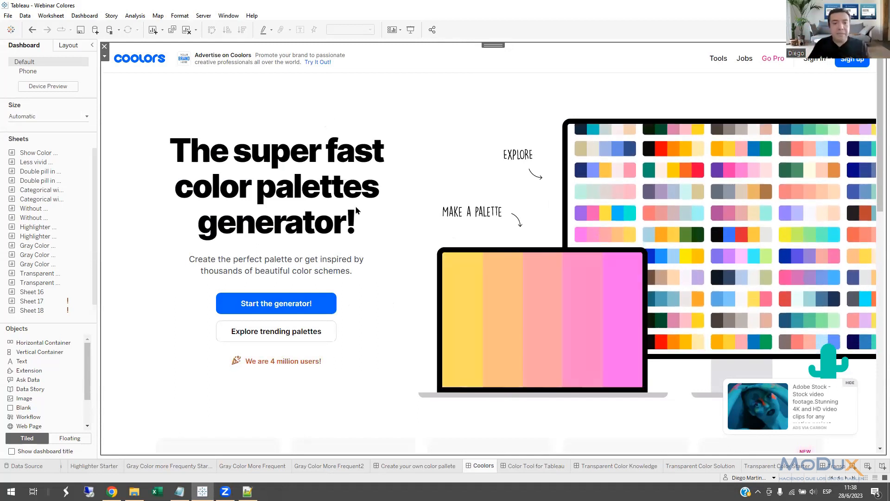
click(300, 308)
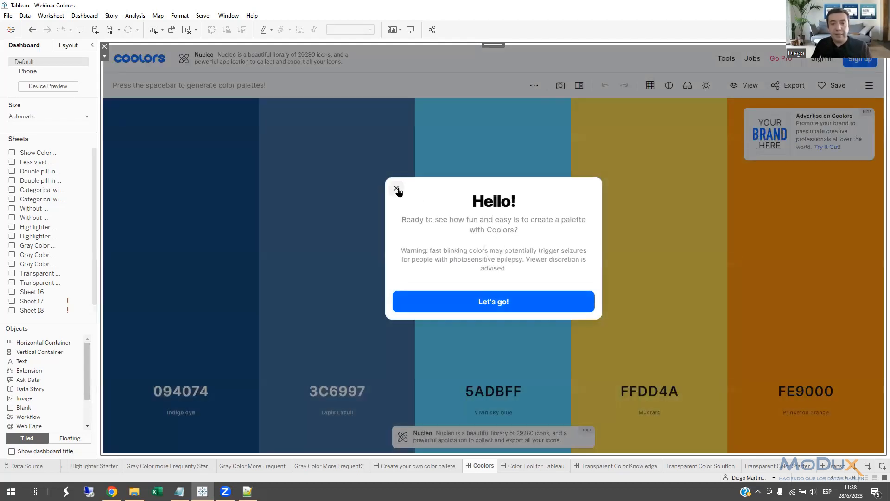
click(396, 189)
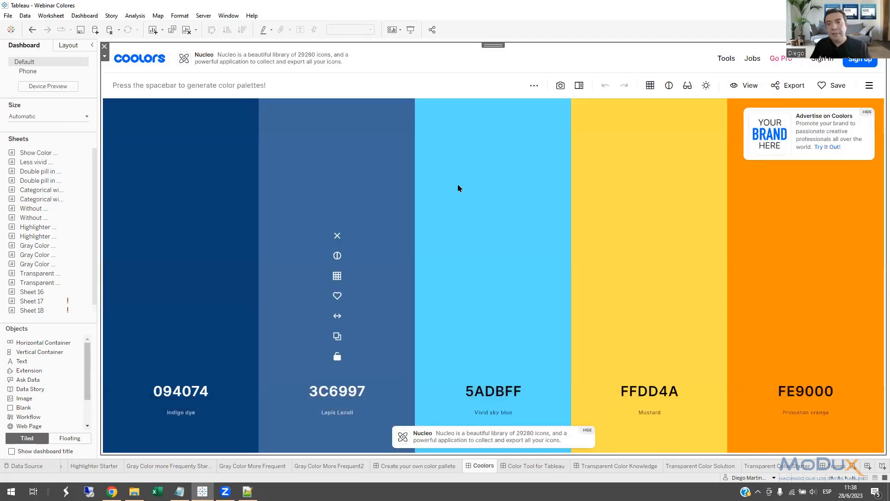
Upload Tableau Logo.png to the Coolors image picker for extracting palette colors.
click(562, 88)
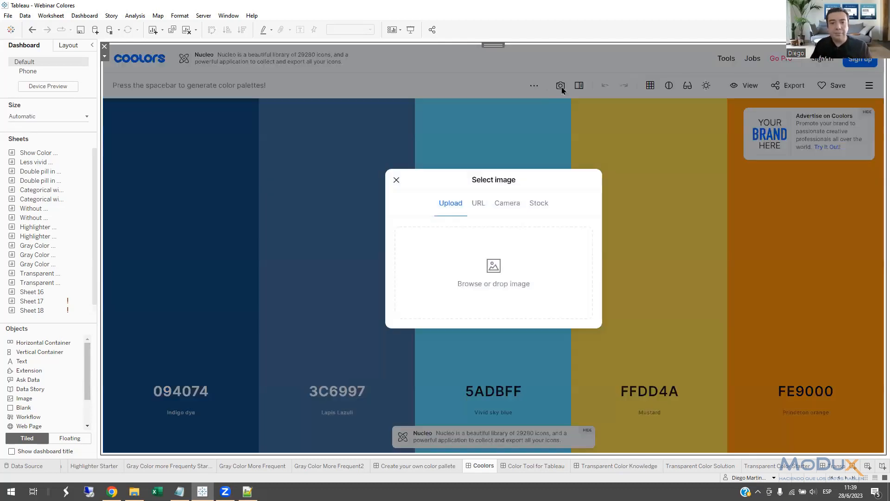
click(495, 266)
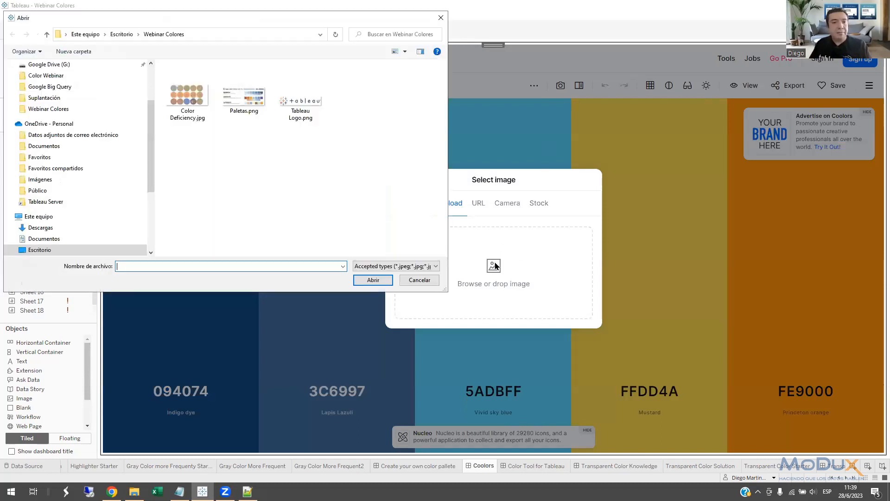
click(318, 116)
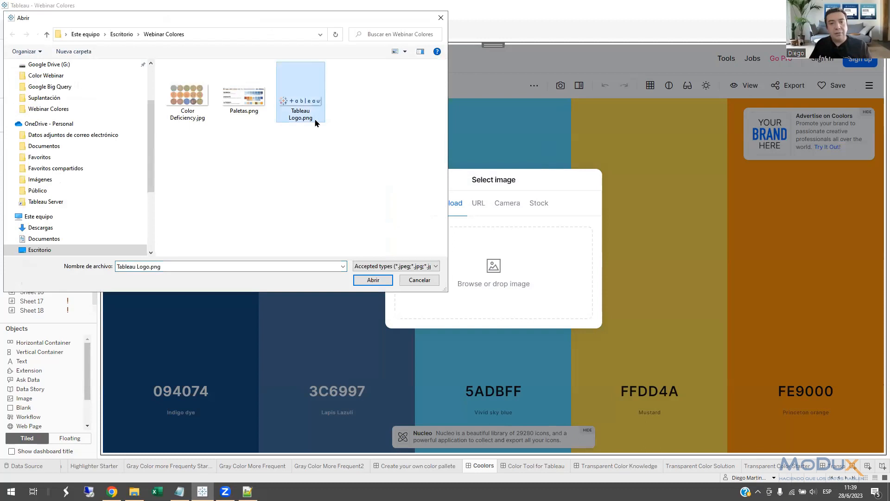
click(373, 280)
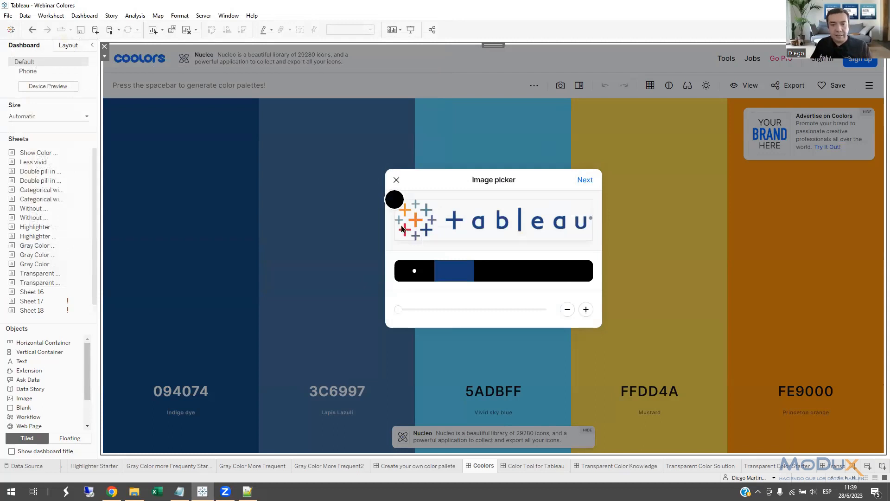
Sample the orange of the logo's central cross as the first color and expand the extracted palette to ten colors.
drag(395, 200, 416, 222)
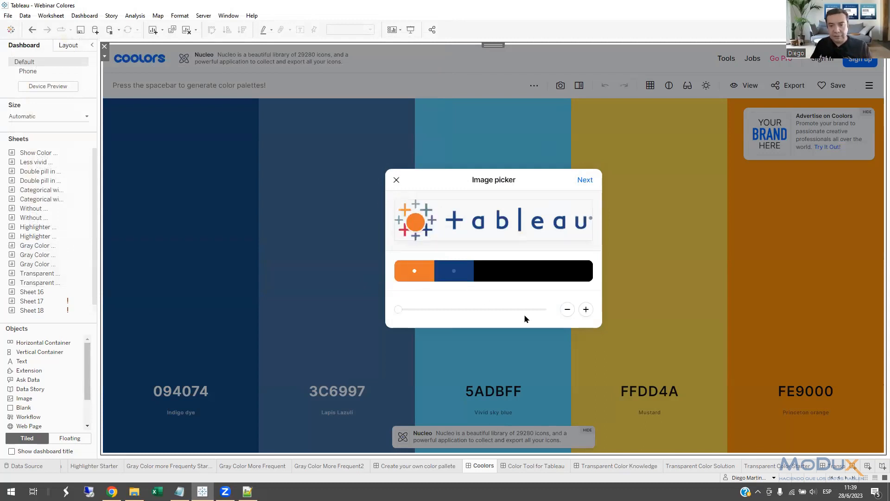
click(585, 310)
click(586, 309)
click(585, 310)
click(585, 310)
click(586, 310)
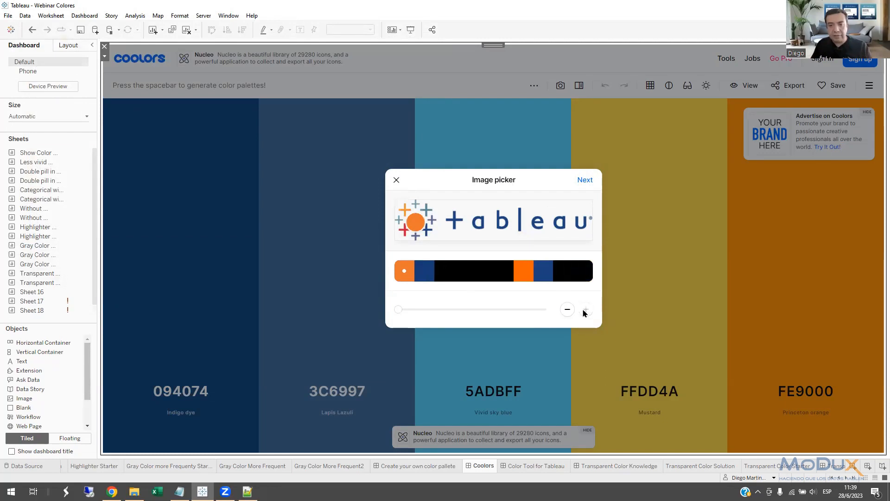
Reduce the extracted logo palette to six colors and open it in the generator.
click(567, 311)
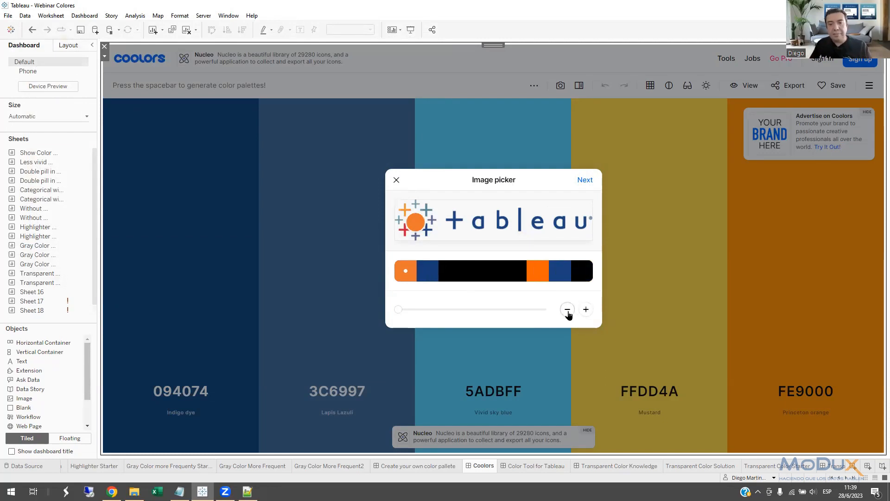
click(568, 309)
click(568, 309)
click(567, 310)
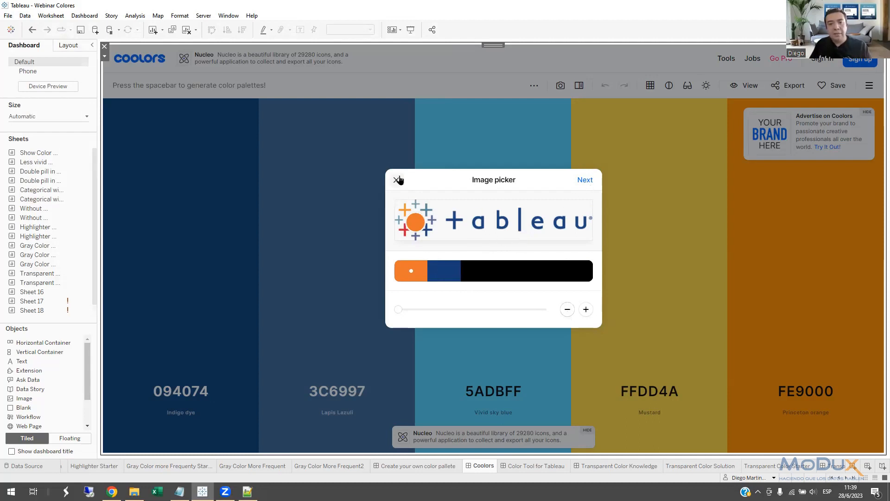
click(586, 183)
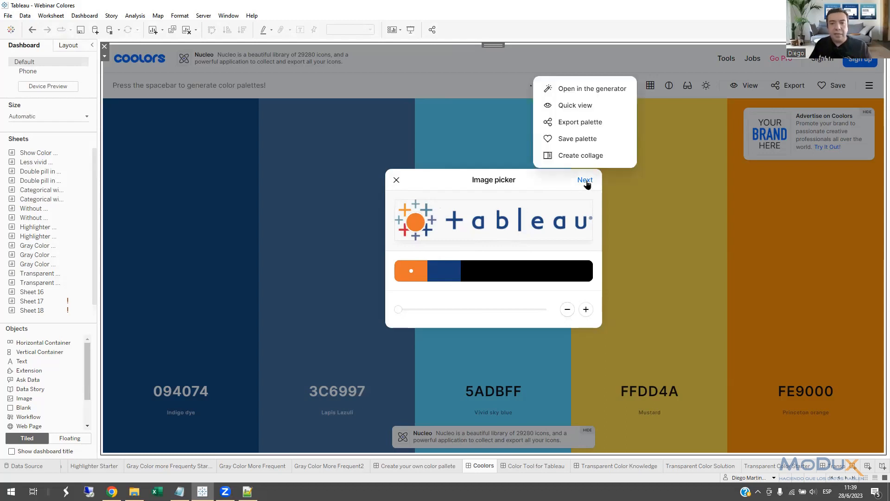
click(600, 93)
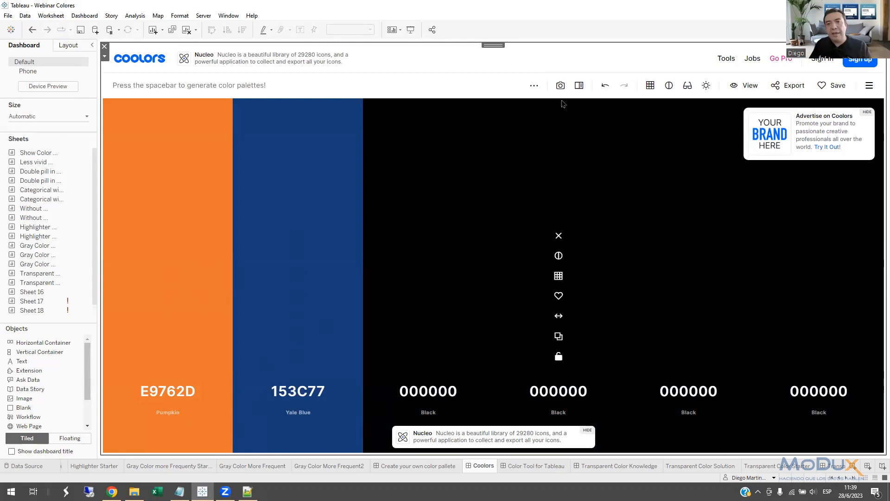
Upload Color Deficiency.jpg from the Webinar Colores folder to the Coolors image picker.
click(560, 85)
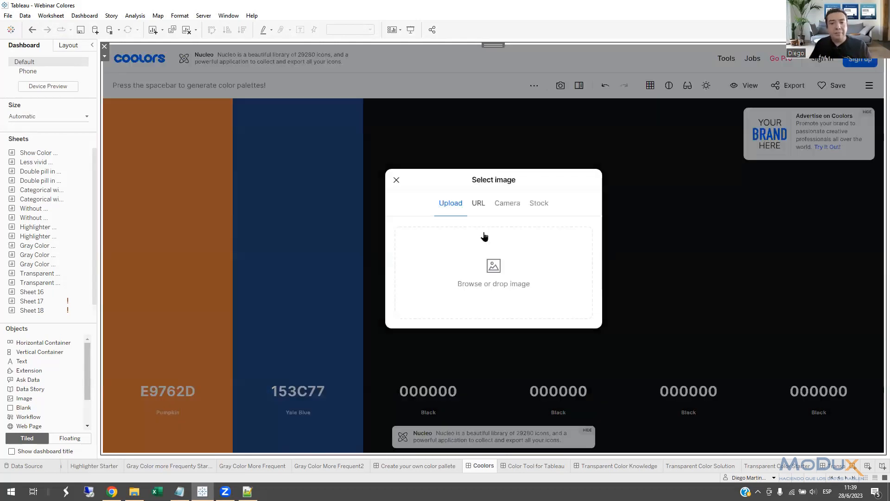
click(493, 265)
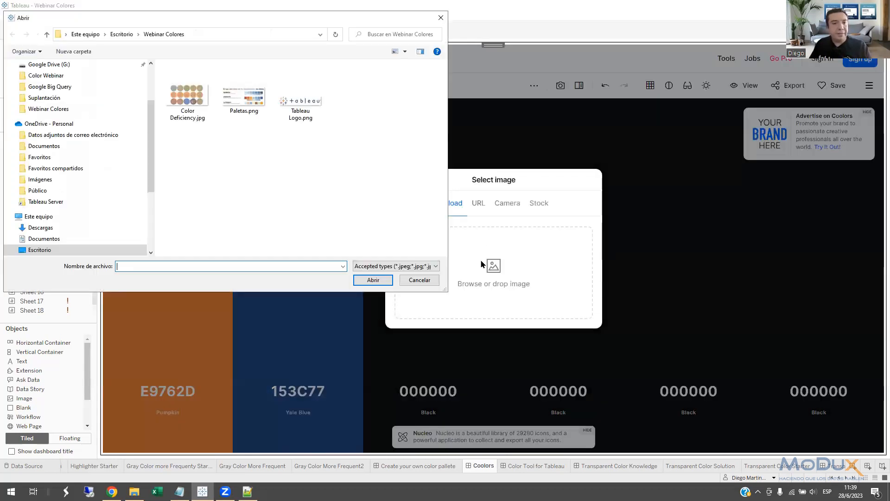
double_click(188, 102)
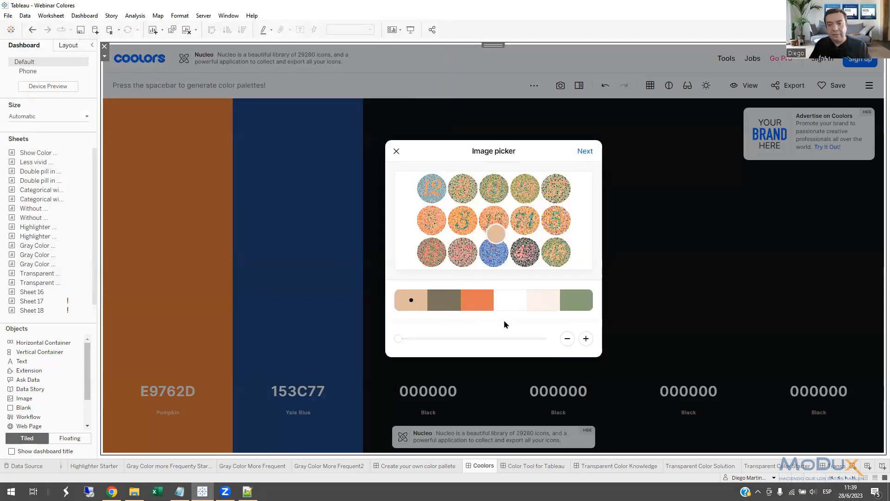
Expand the palette extracted from the color deficiency image to ten colors and open it in the generator.
click(586, 338)
click(586, 339)
click(586, 339)
click(587, 338)
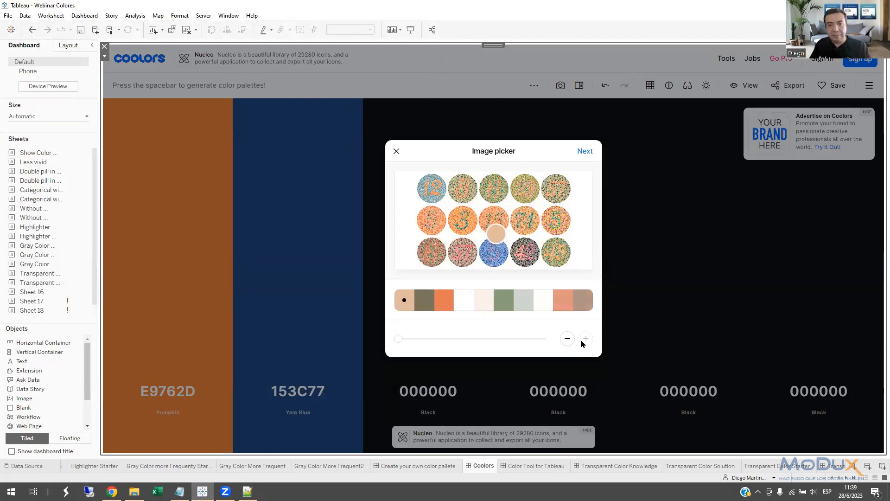
click(585, 152)
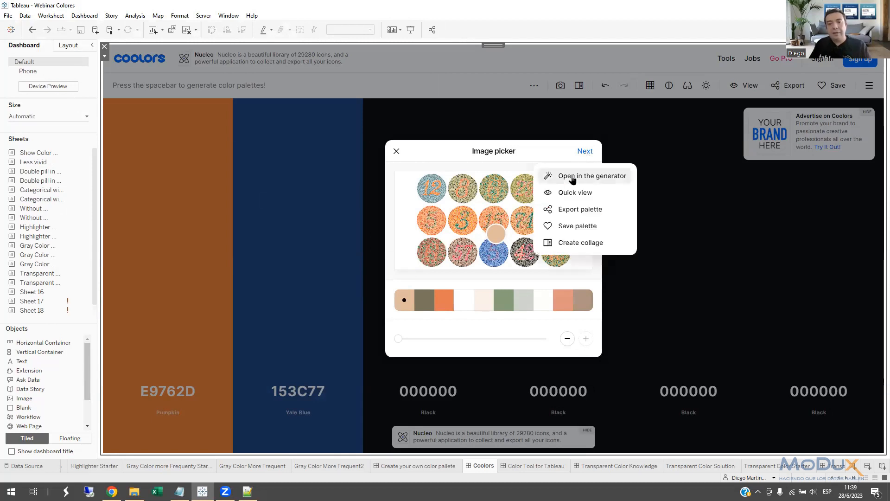
click(573, 177)
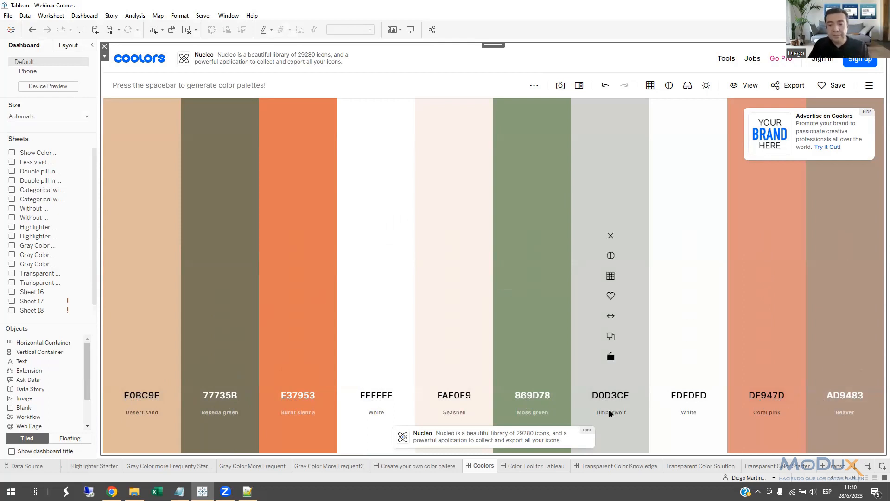
Open the Color Tool for Tableau dashboard and select its embedded web page's URL for copying.
click(540, 468)
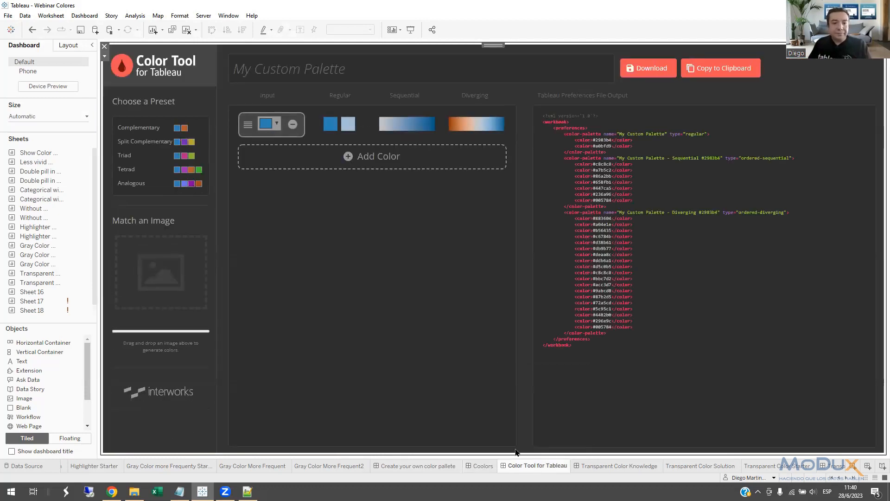
click(104, 57)
click(122, 67)
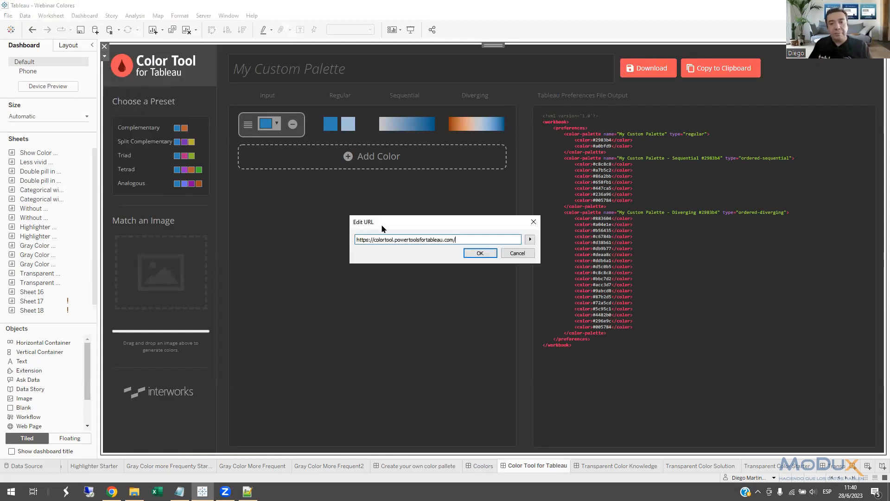
drag(473, 237, 316, 226)
key(ctrl+c)
click(111, 491)
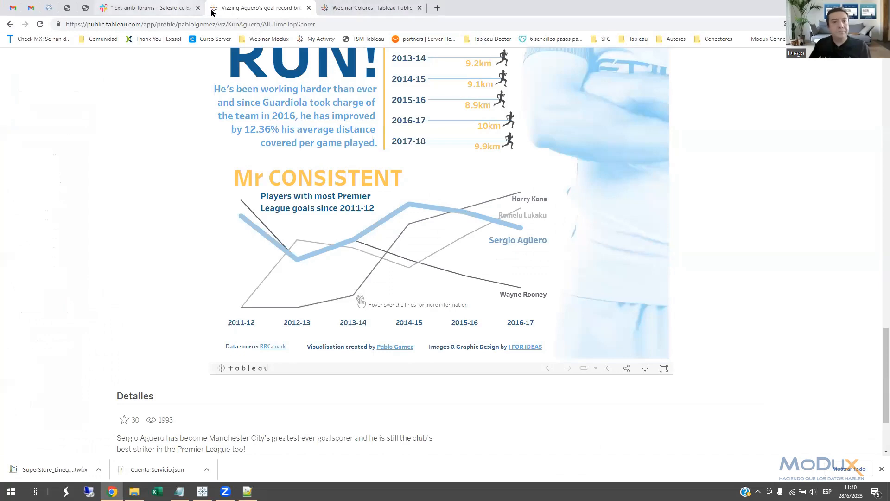
click(268, 24)
key(ctrl+v)
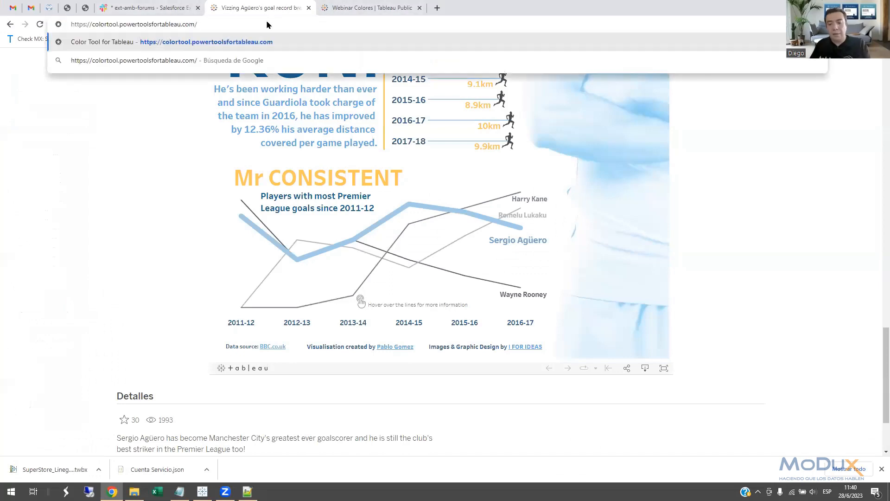
key(Return)
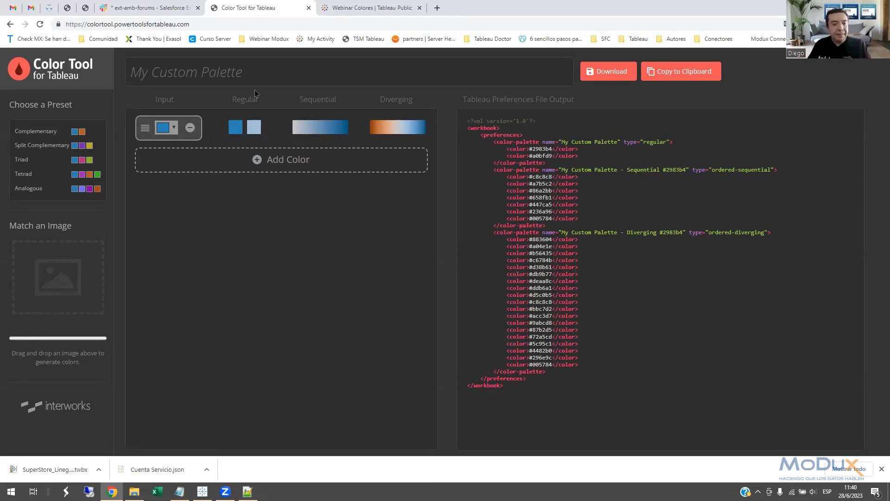
Load Tableau Logo.png from the desktop's Webinar Colores folder into the Color Tool's Match an Image area.
click(134, 491)
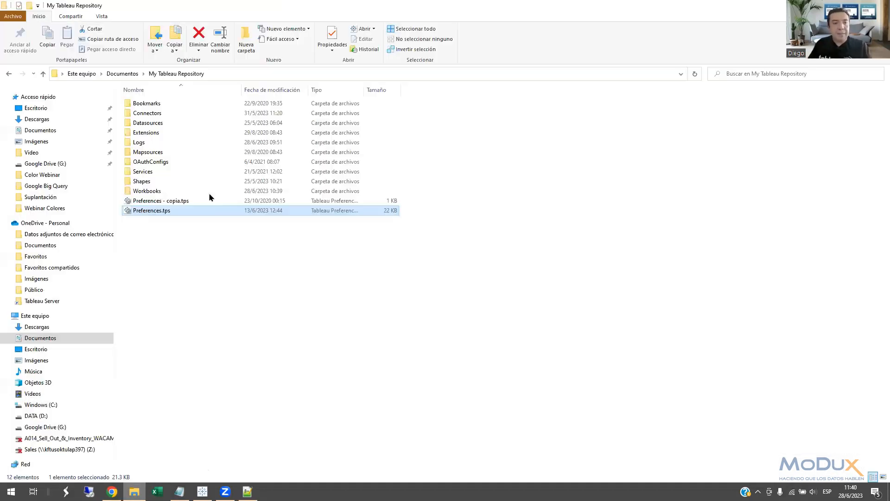
double_click(264, 10)
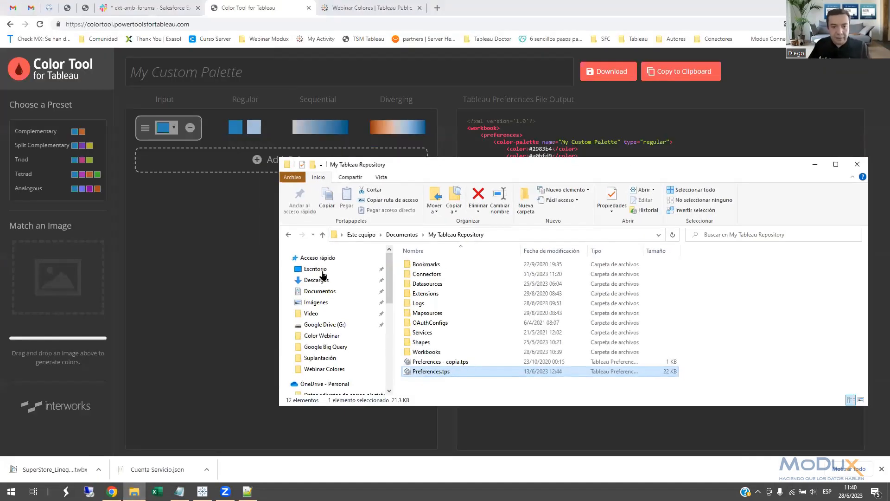
click(319, 269)
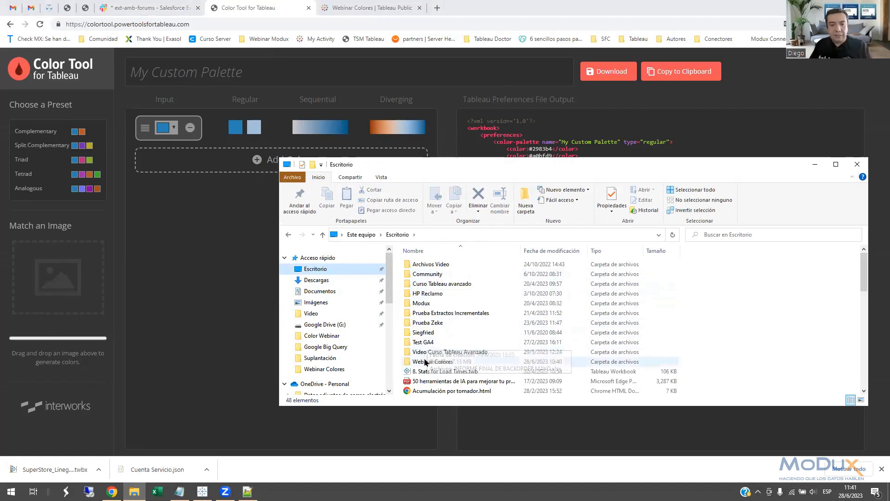
double_click(423, 363)
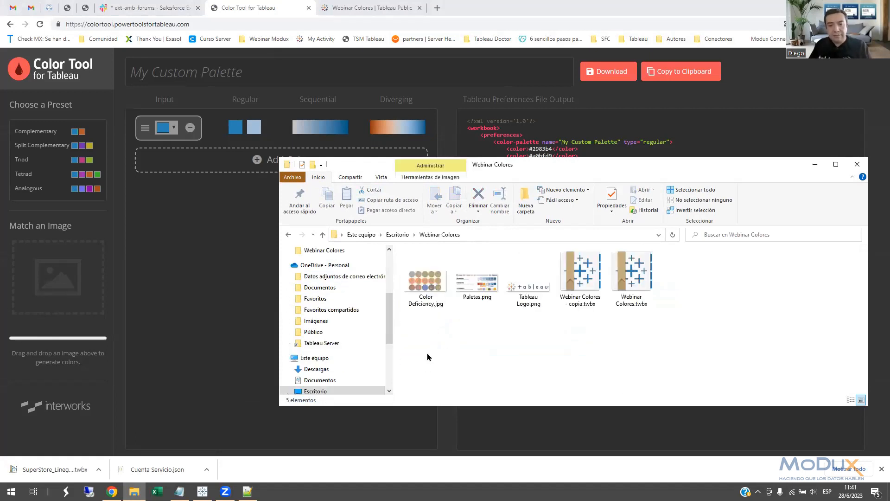
click(522, 306)
drag(529, 295, 65, 299)
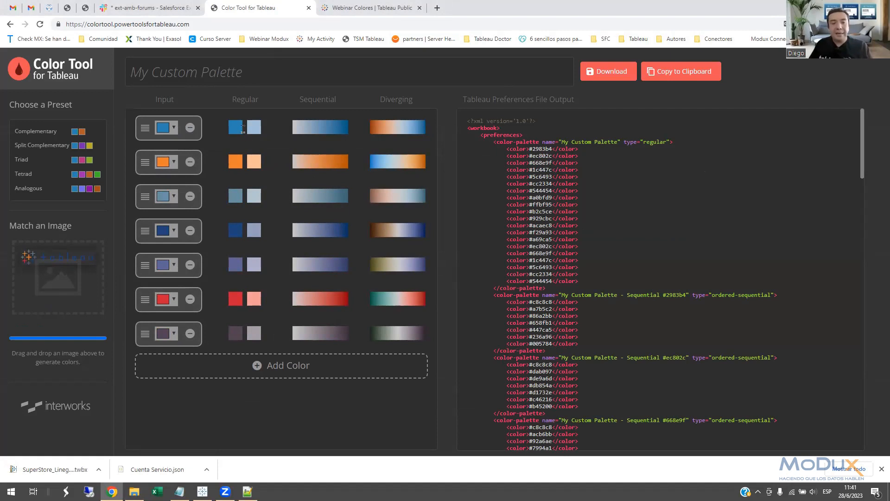
Examine the generated palettes and their preferences XML, and bring up the preferences file's save dialog without saving.
mouse_move(236, 131)
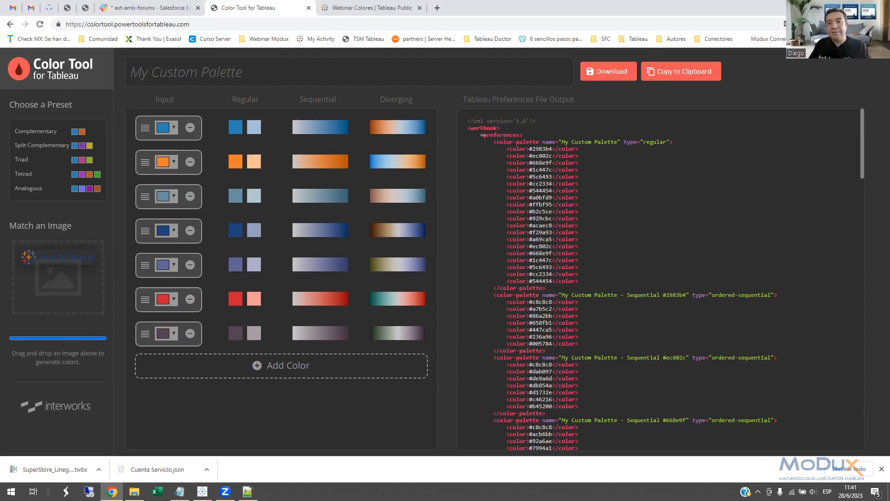
mouse_move(467, 121)
mouse_down()
mouse_move(615, 217)
mouse_move(714, 378)
mouse_move(701, 369)
mouse_up()
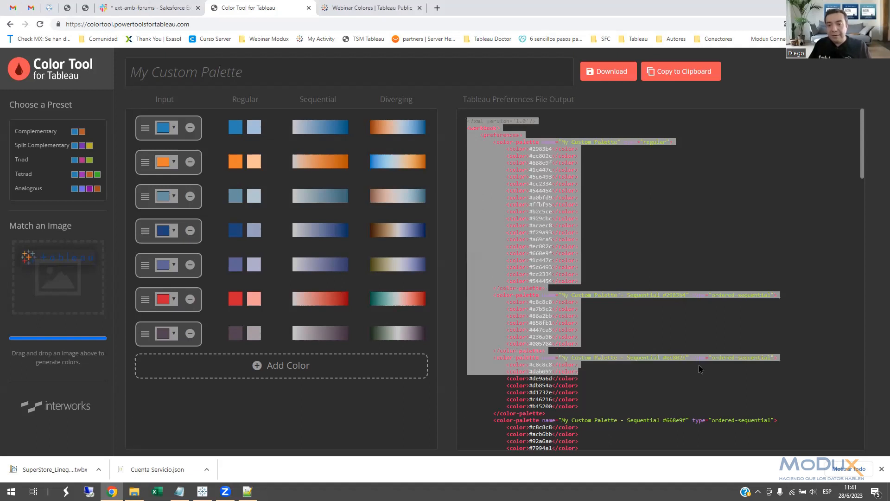
scroll(659, 316, down, 15)
scroll(664, 334, down, 10)
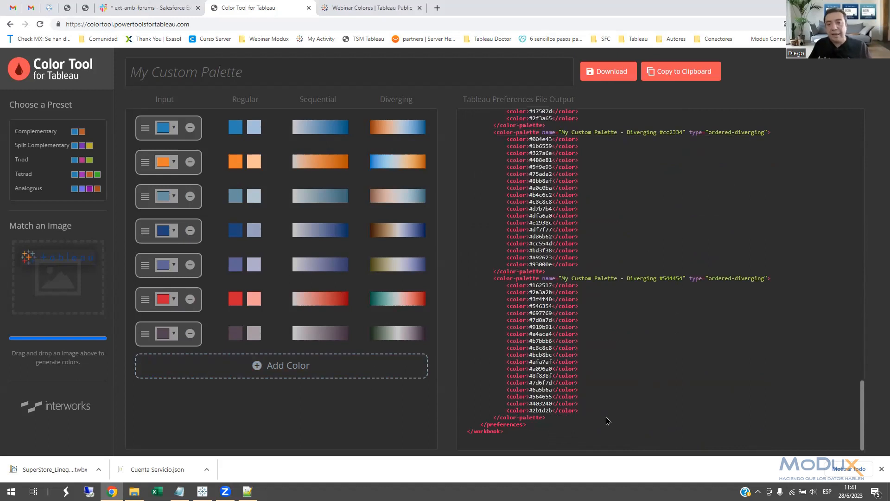
drag(864, 409, 835, 144)
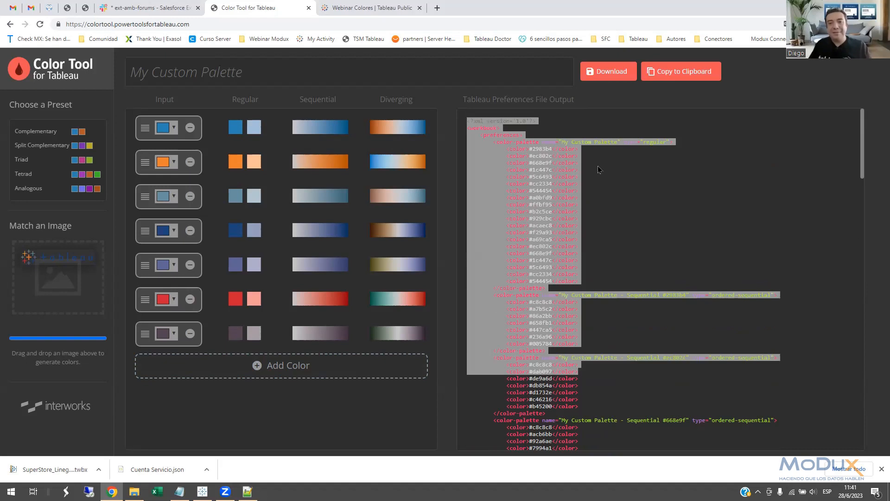
click(579, 142)
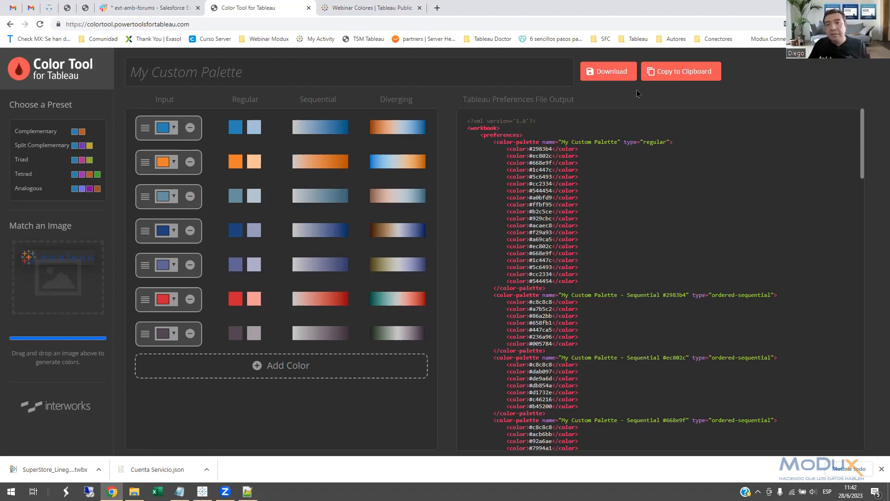
click(609, 79)
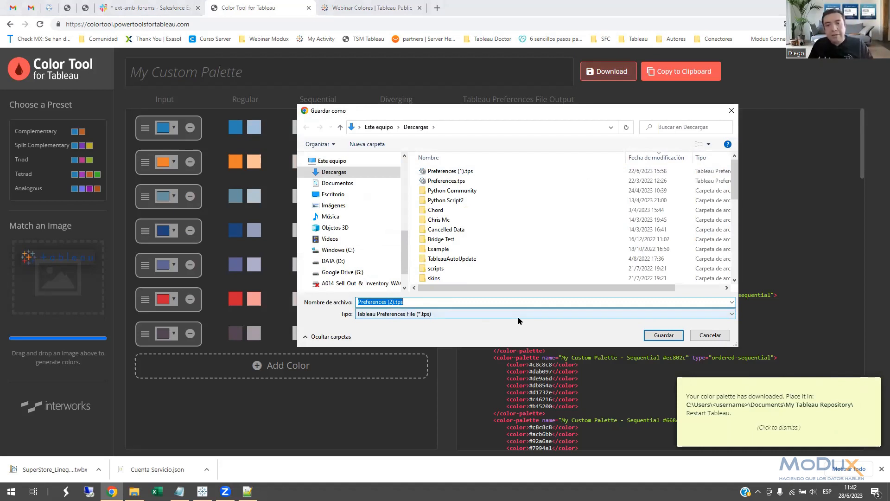
click(709, 336)
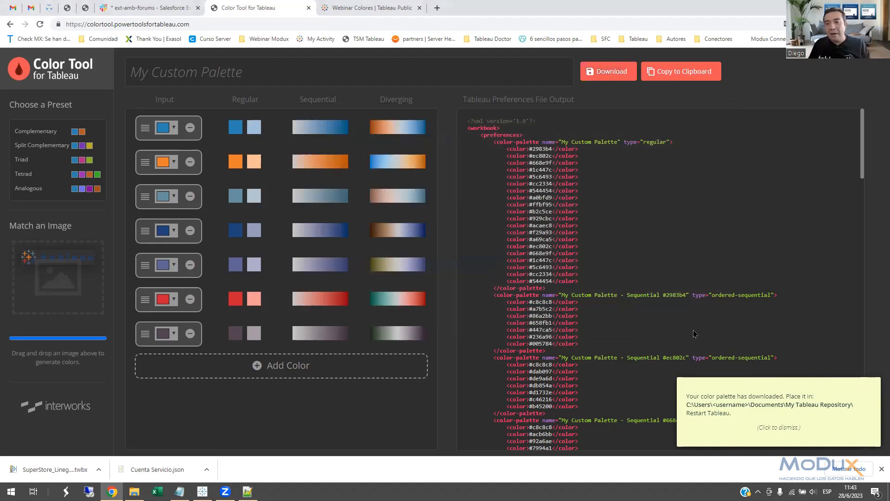
Return to Tableau, close the Edit URL dialog, and view the XML instructions in the Transparent Color Knowledge dashboard's article.
click(203, 492)
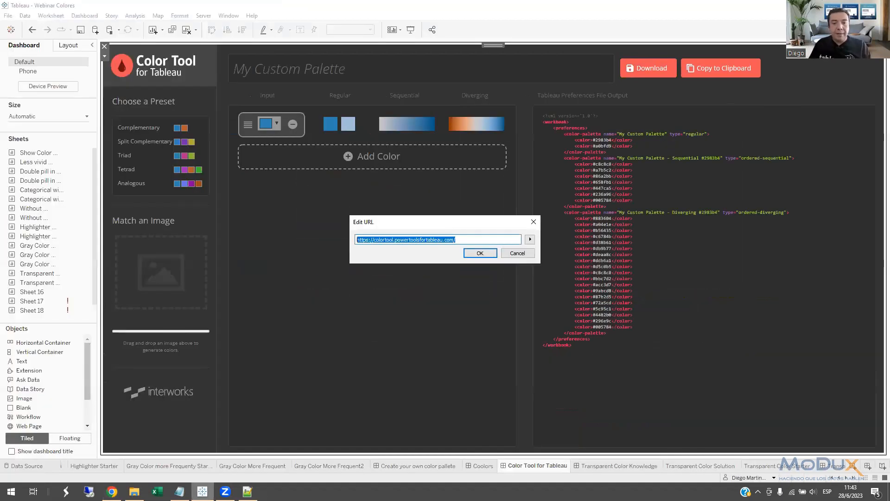
click(533, 222)
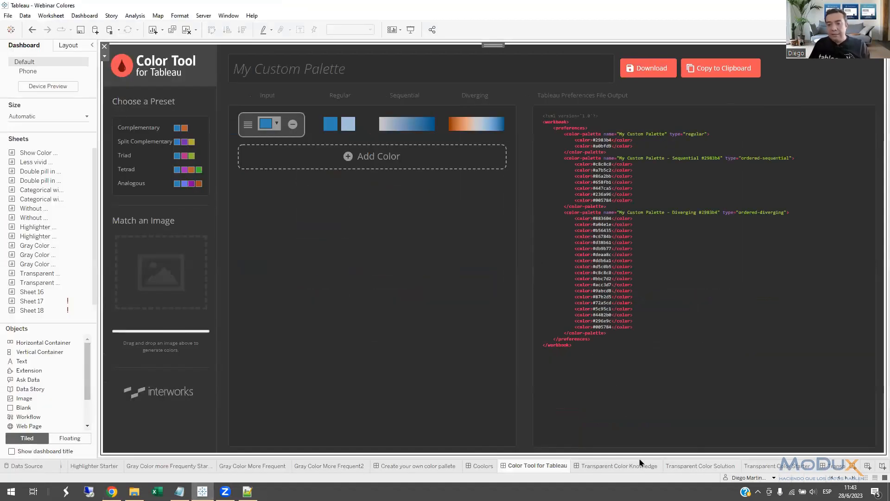
click(599, 467)
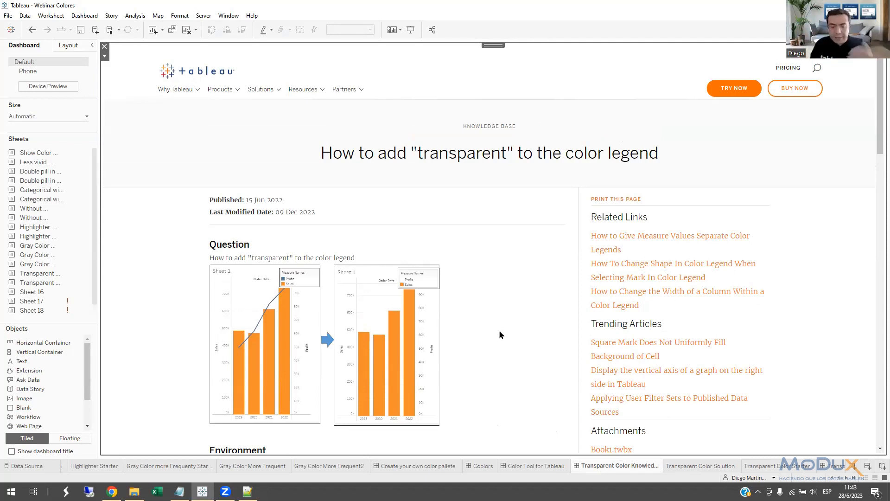
scroll(475, 310, down, 6)
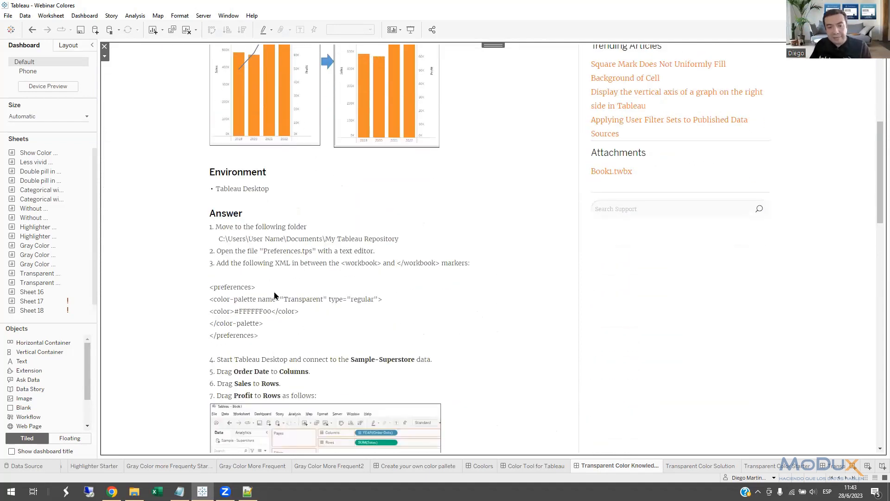
Switch to Preferences.tps in Notepad++ and highlight the whole "Transparent" color palette block containing #FFFFFF00.
click(247, 491)
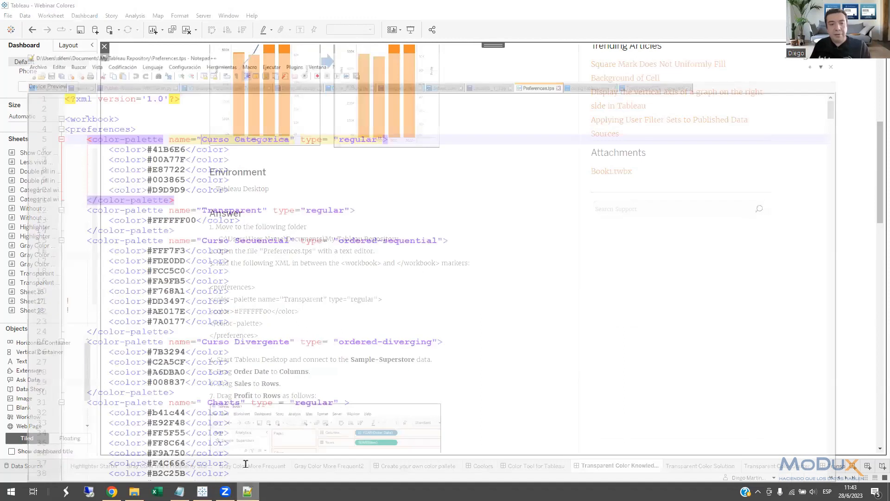
click(182, 197)
drag(182, 199, 42, 178)
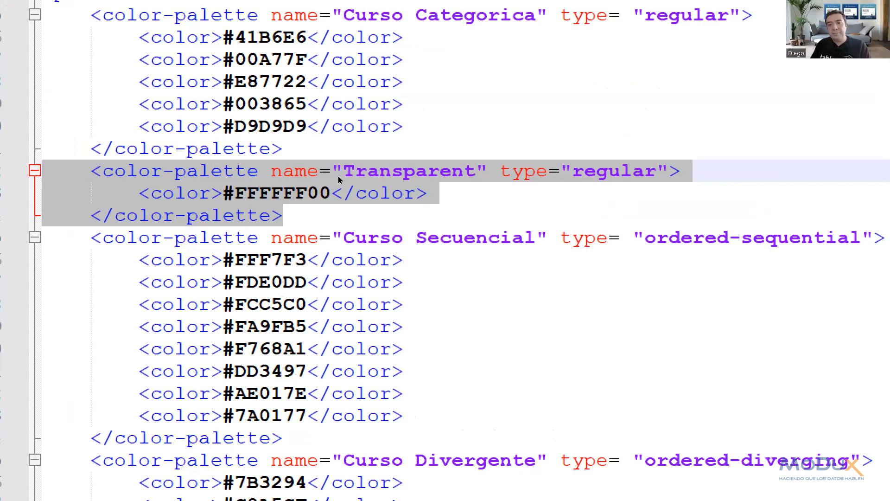
Highlight the digit pairs of the Transparent palette's #FFFFFF00 code one after another, ending on the final 00 pair.
click(149, 185)
click(139, 185)
drag(140, 185, 163, 185)
click(154, 185)
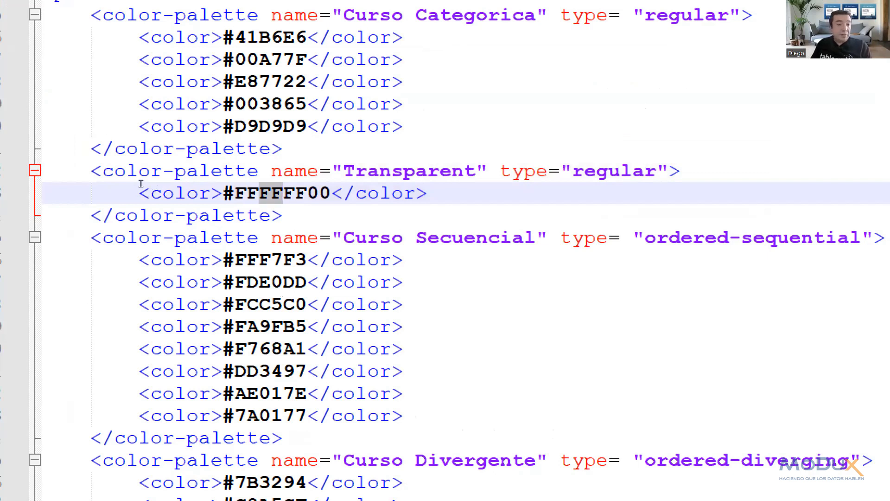
click(142, 185)
drag(142, 186, 179, 184)
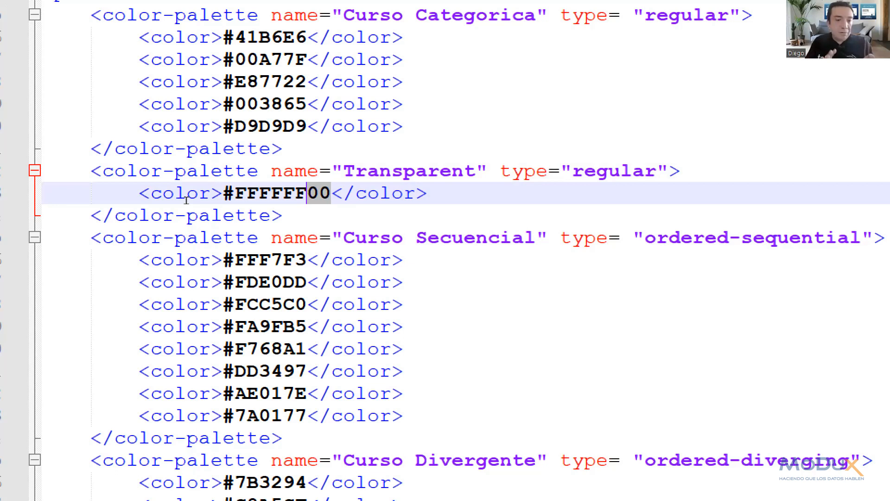
key(Left)
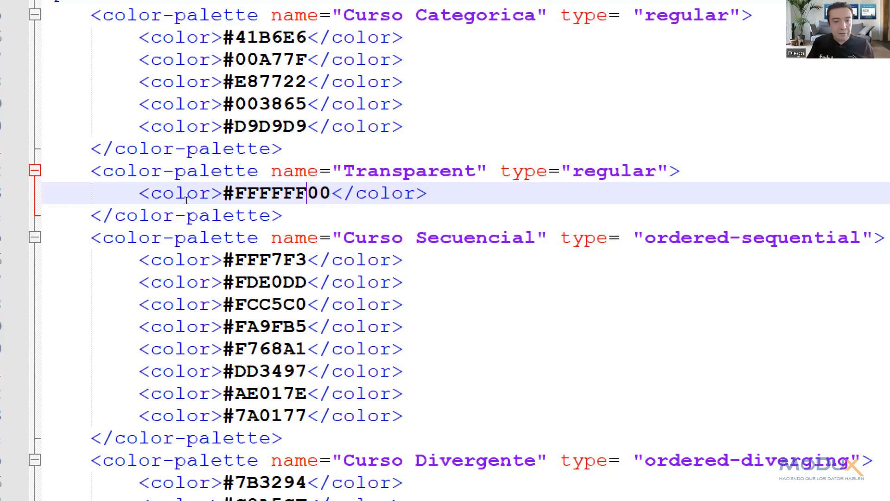
key(shift+Left)
key(shift+Left)
key(shift+Left)
key(shift+Left)
key(shift+Left)
key(shift+Left)
key(Right)
key(Right)
key(Left)
key(shift+Right)
key(shift+Right)
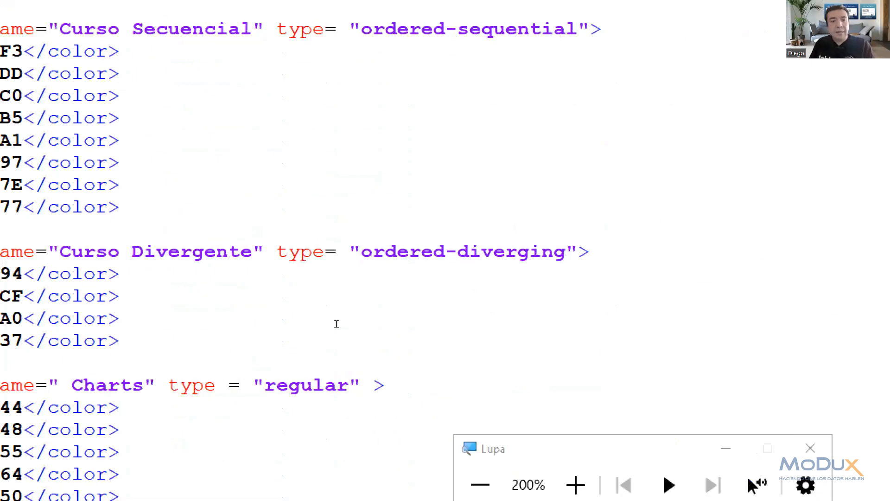
Close the Magnifier, switch back to Tableau and open the Transparent Color Solution sheet.
click(808, 447)
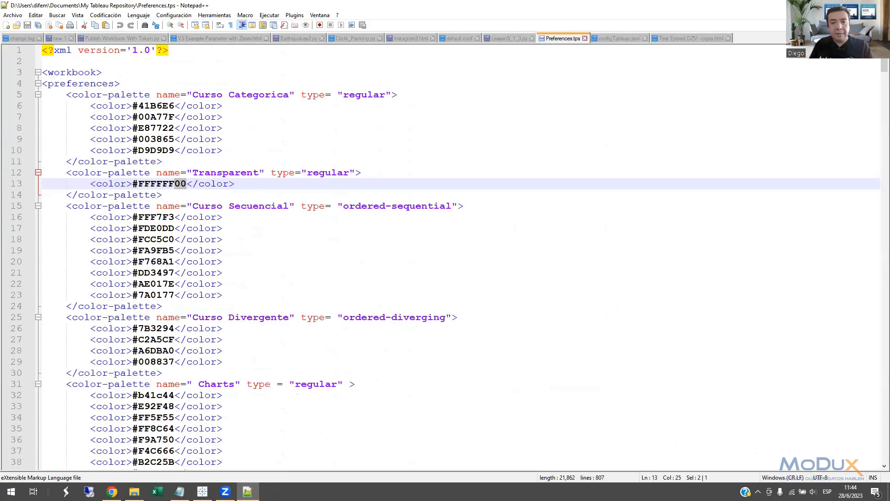
click(112, 492)
click(203, 492)
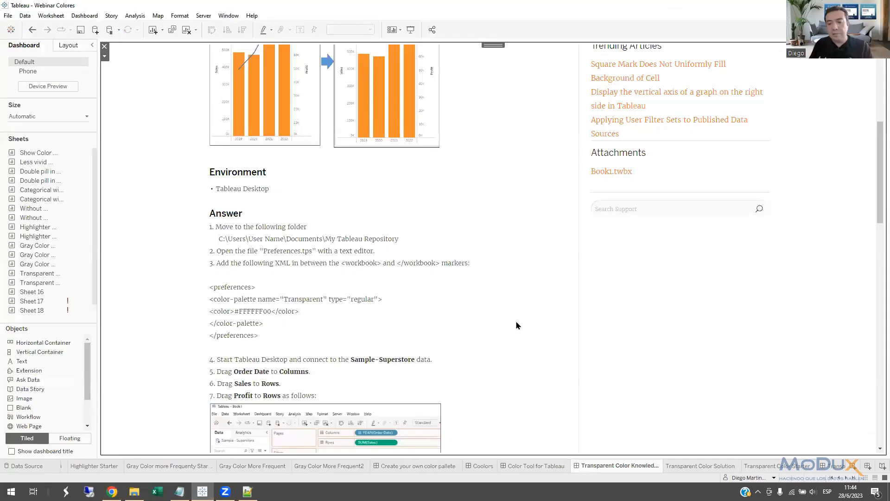
click(695, 466)
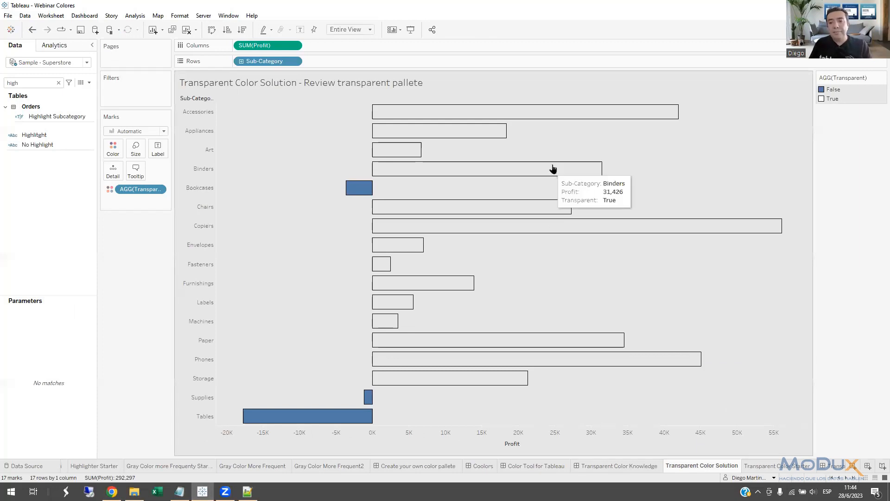
mouse_move(552, 115)
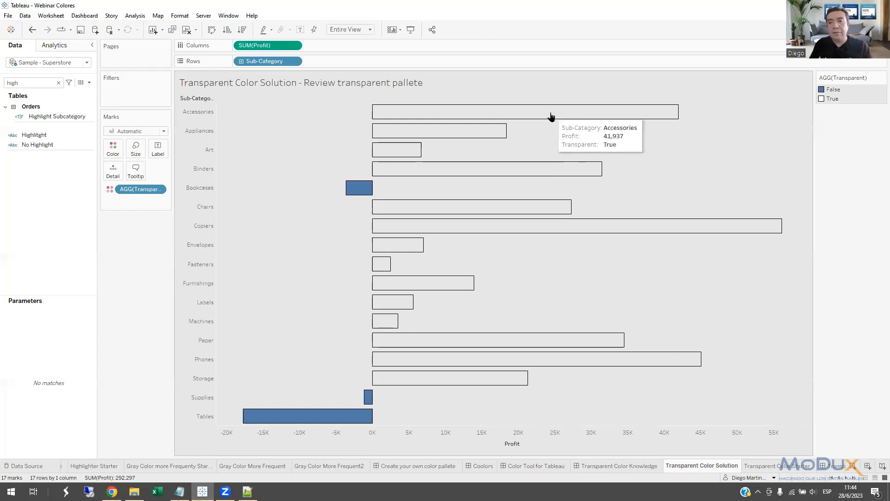
Try several worksheet shading colors behind the transparent bars, starting with dark navy and finishing with a pale yellow-green.
right_click(284, 120)
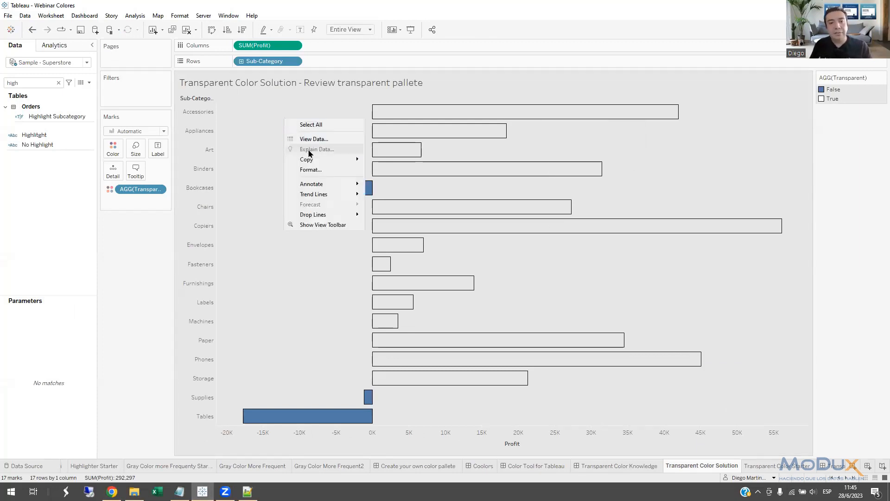
click(313, 169)
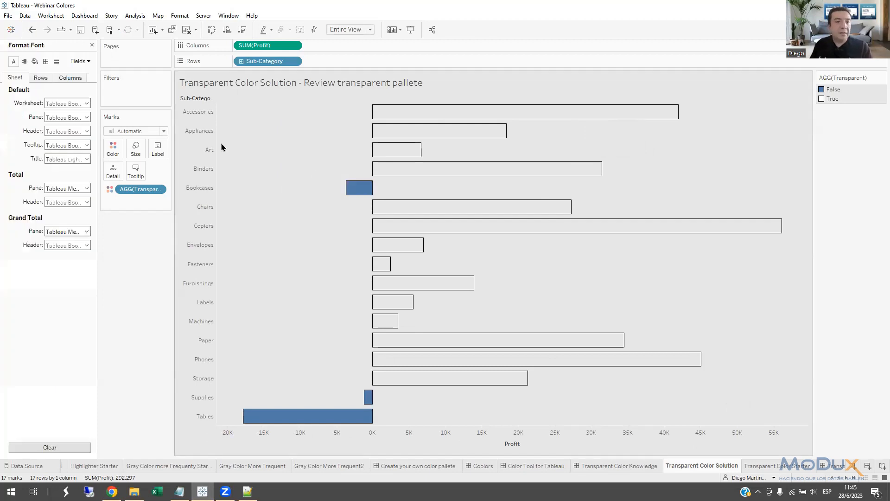
click(35, 61)
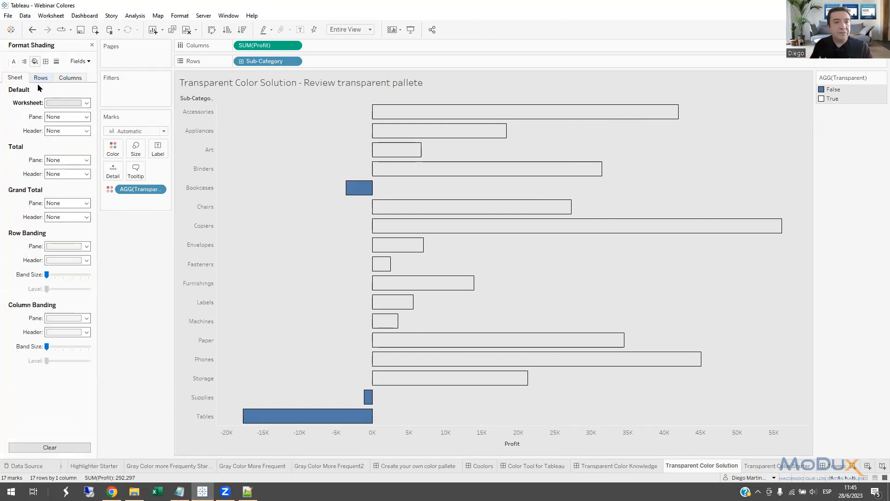
click(55, 102)
click(52, 170)
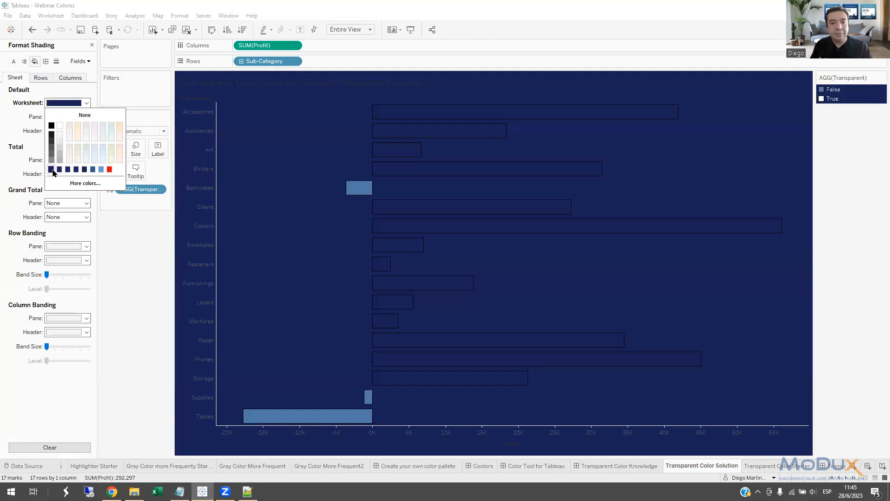
click(71, 135)
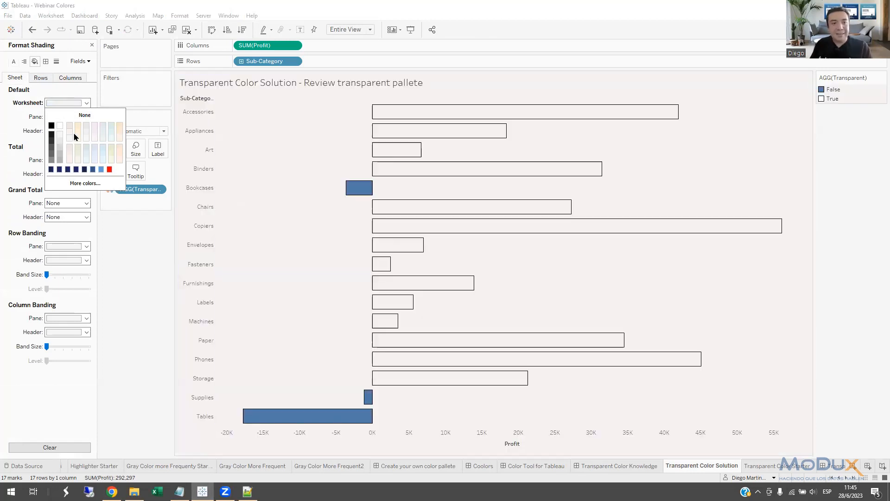
click(88, 126)
click(112, 155)
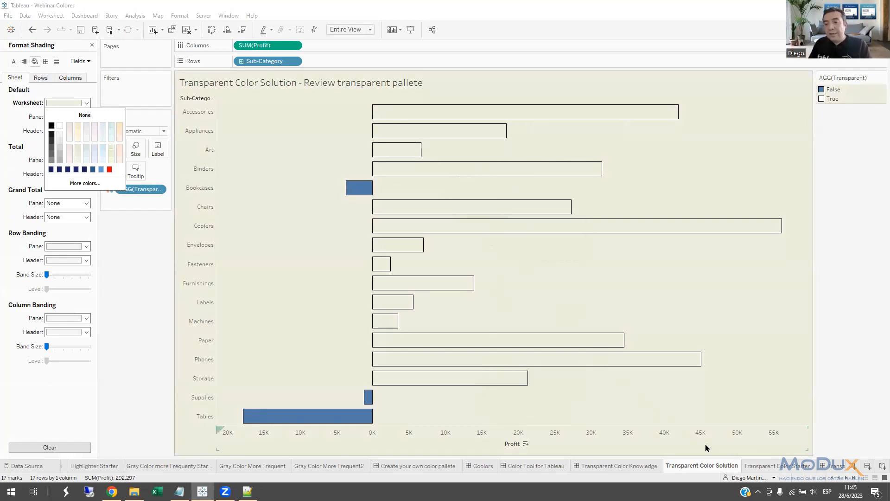
In the Transparent Color Starter sheet, close the formatting pane, search the fields for "trans" and color the bars by Transparent.
click(771, 469)
click(770, 470)
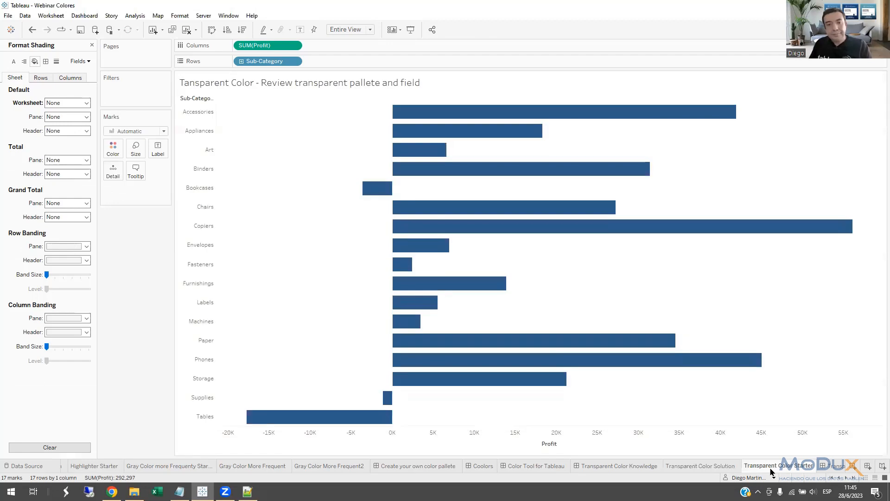
click(92, 45)
key(ctrl+a)
text(trans)
drag(23, 113, 113, 151)
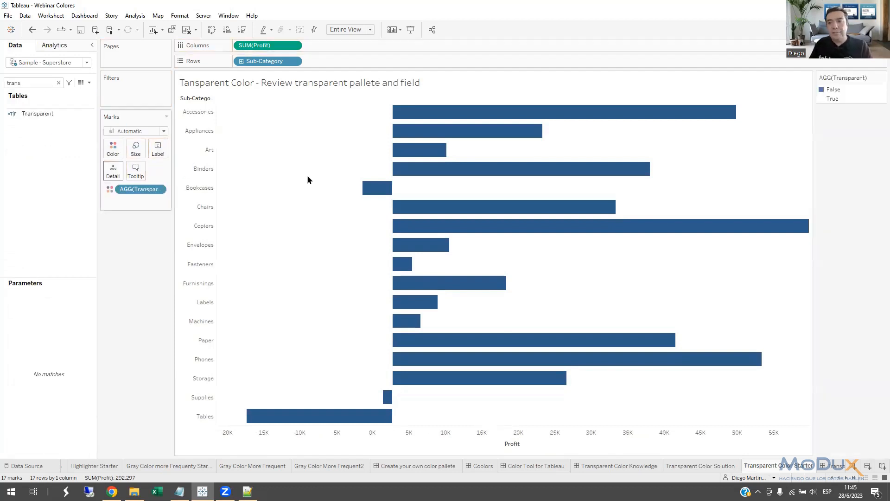
Give the bars a black border.
click(116, 155)
click(162, 222)
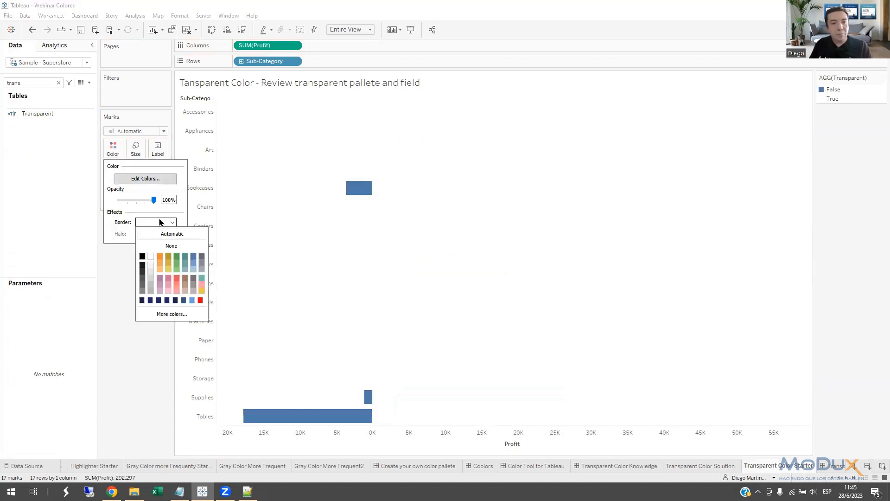
click(142, 258)
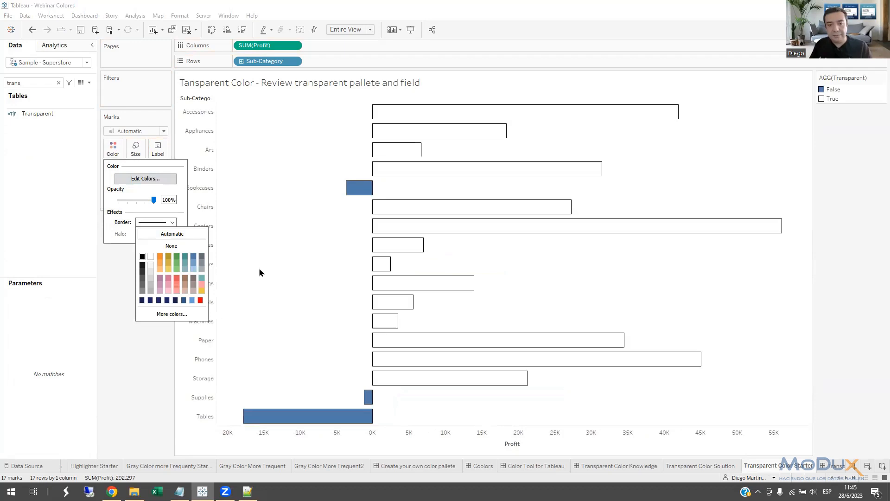
Inspect the color value assigned to the True item in the color picker, and leave the dialogs without changes.
click(822, 99)
double_click(823, 99)
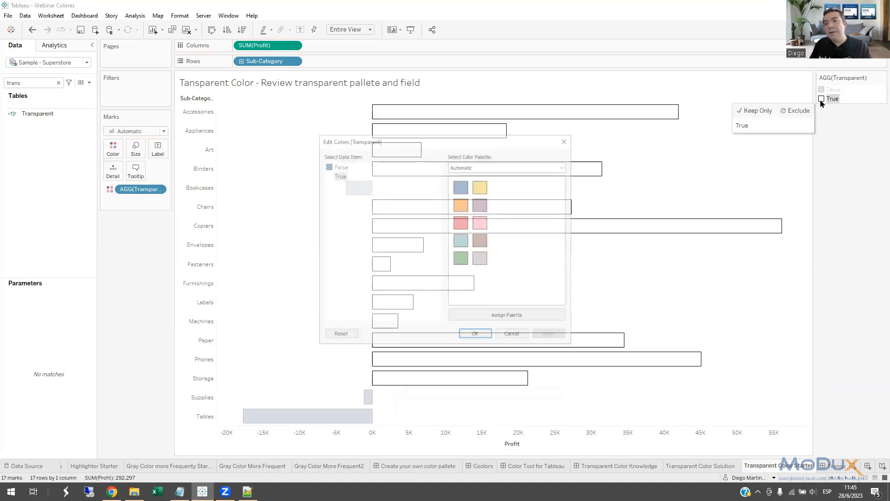
double_click(327, 174)
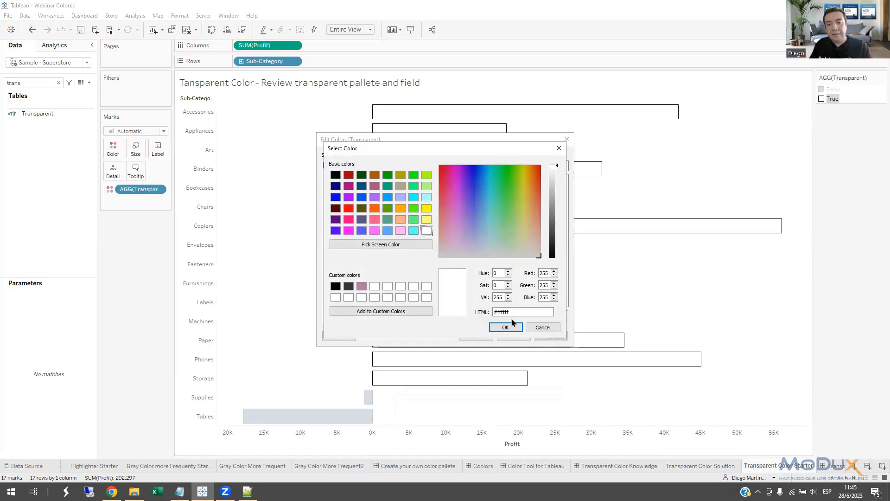
click(540, 328)
click(513, 336)
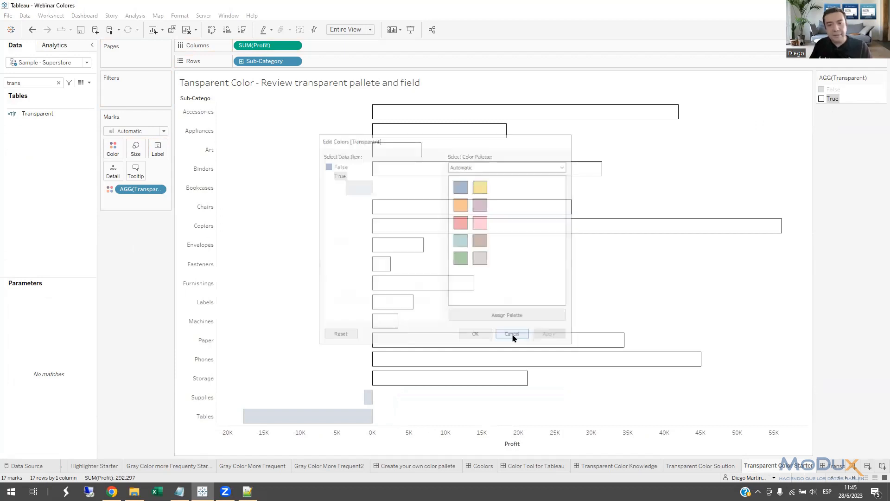
Assign the #FFFFFF00 color from the custom Transparent palette to the True item and clear the legend selection.
double_click(825, 100)
click(522, 167)
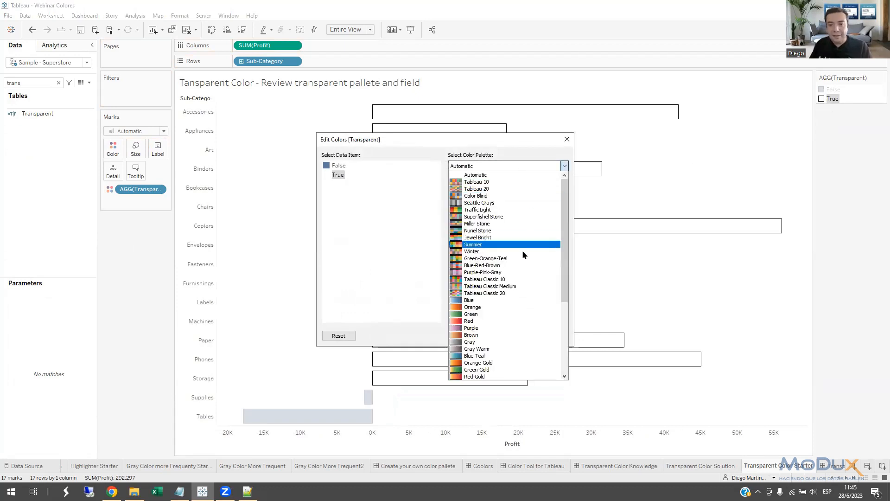
scroll(525, 241, down, 1)
scroll(528, 246, down, 5)
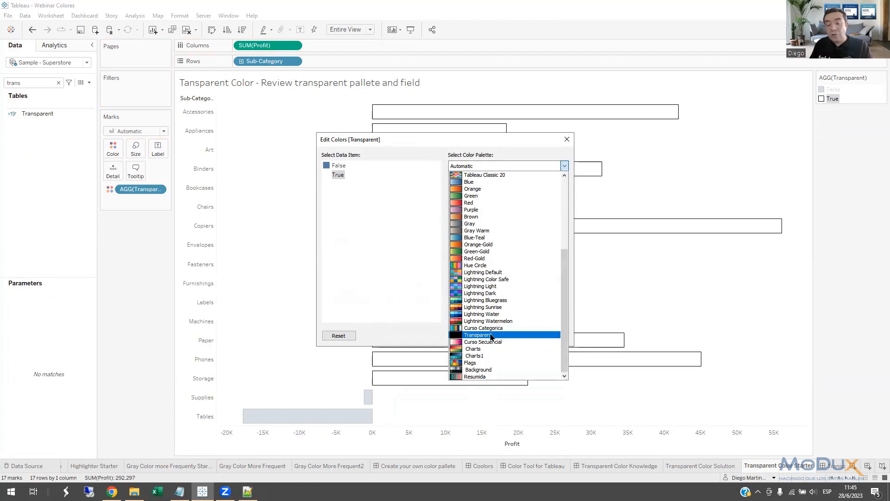
click(467, 336)
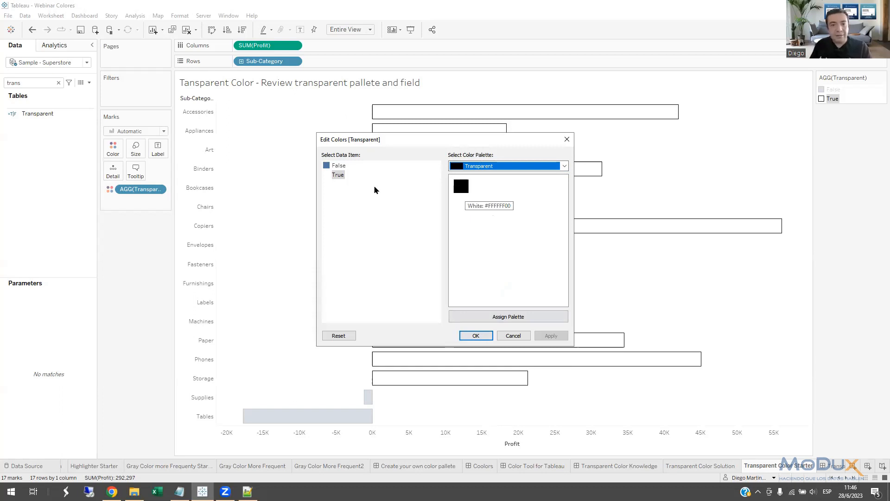
click(338, 178)
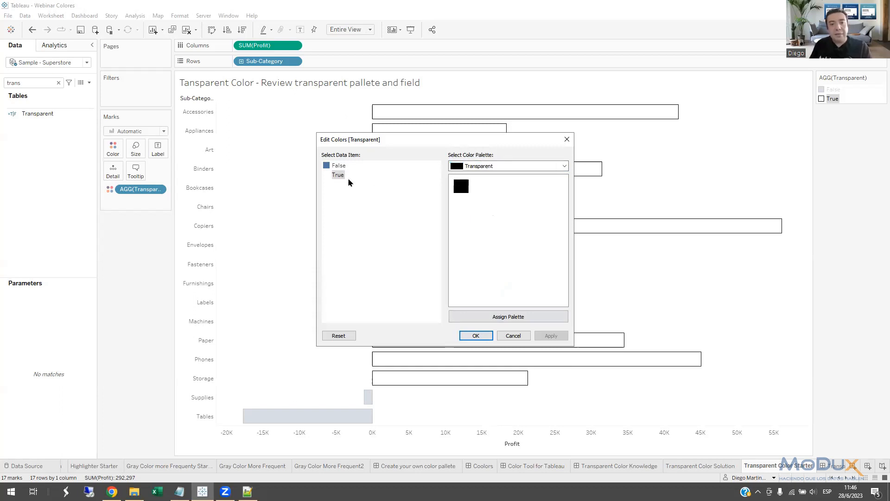
click(461, 186)
click(487, 338)
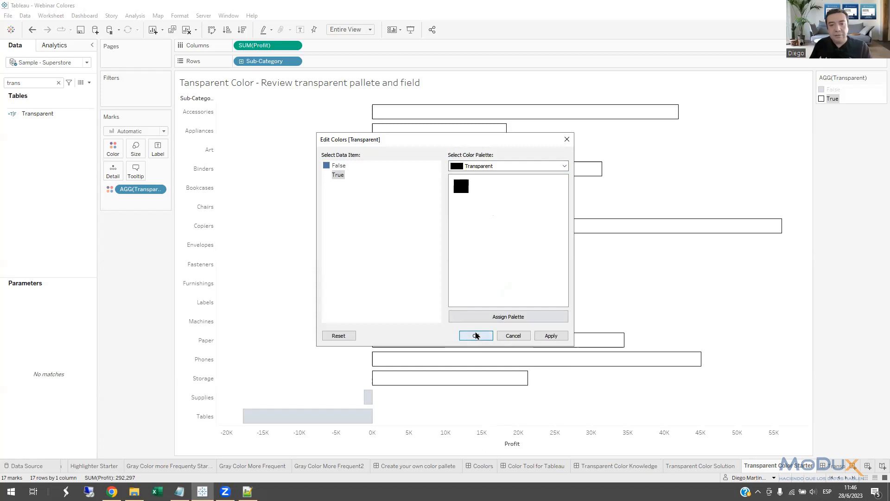
click(453, 172)
click(453, 172)
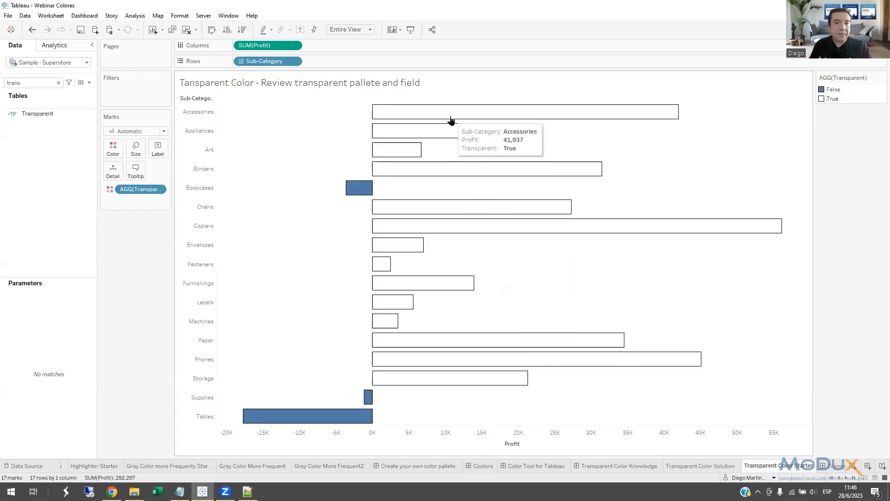
Change the bars' border color to white and view the chart in the Transparent Color dashboard.
click(113, 149)
click(153, 223)
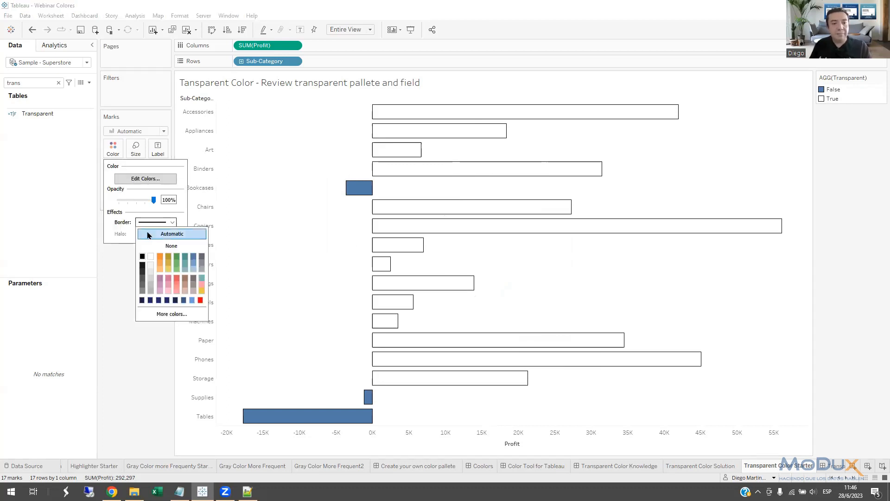
click(151, 256)
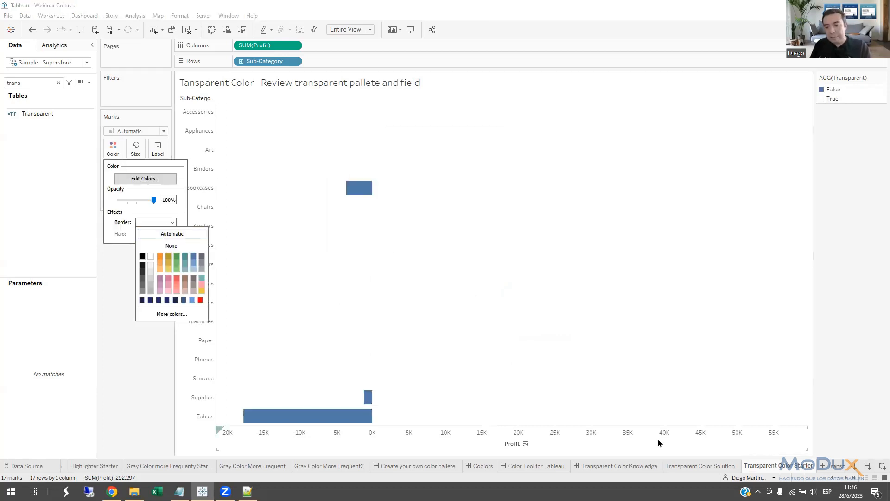
click(829, 468)
click(830, 469)
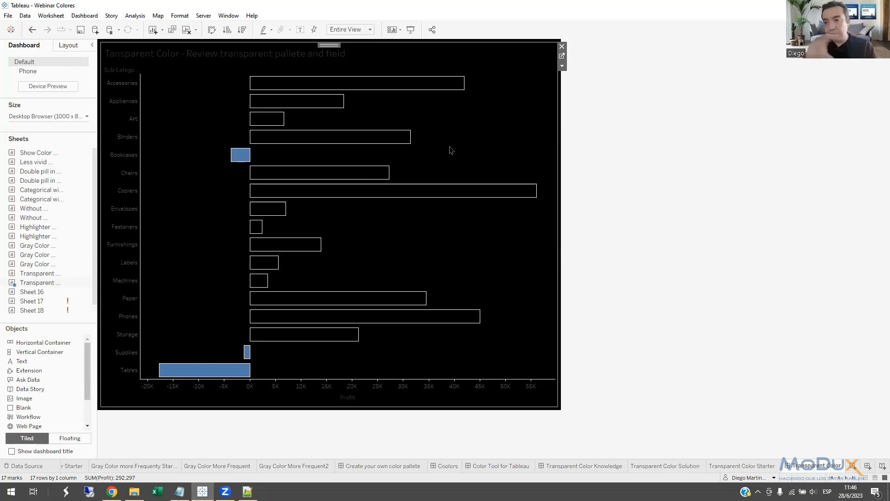
Open the We are Color Blind dashboard and read the article's green, red and blue color blindness sections.
click(846, 479)
click(847, 479)
click(847, 479)
click(847, 479)
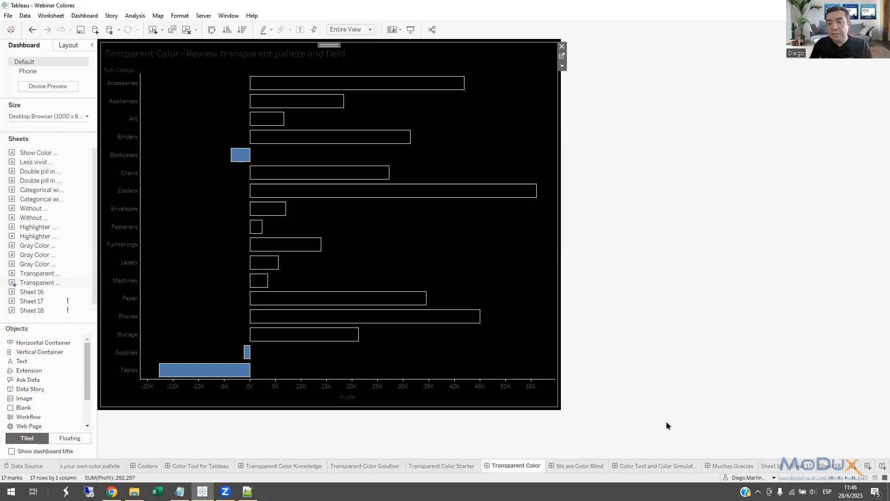
click(582, 466)
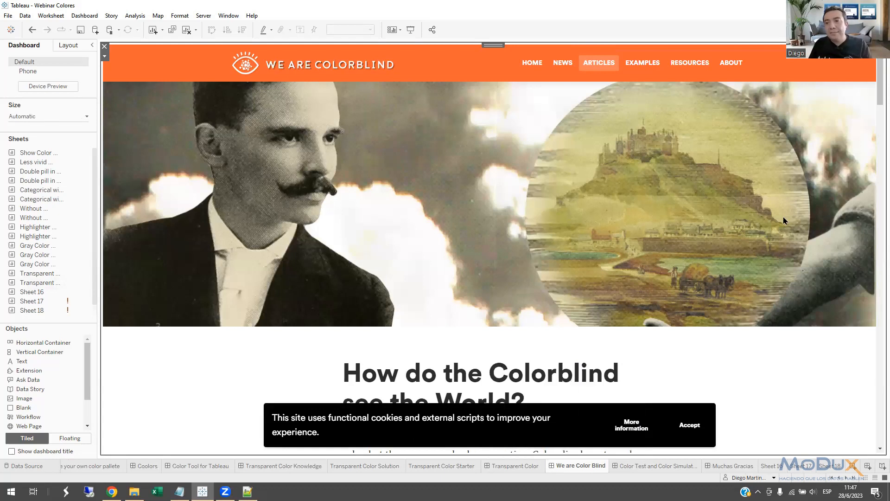
drag(878, 93, 878, 162)
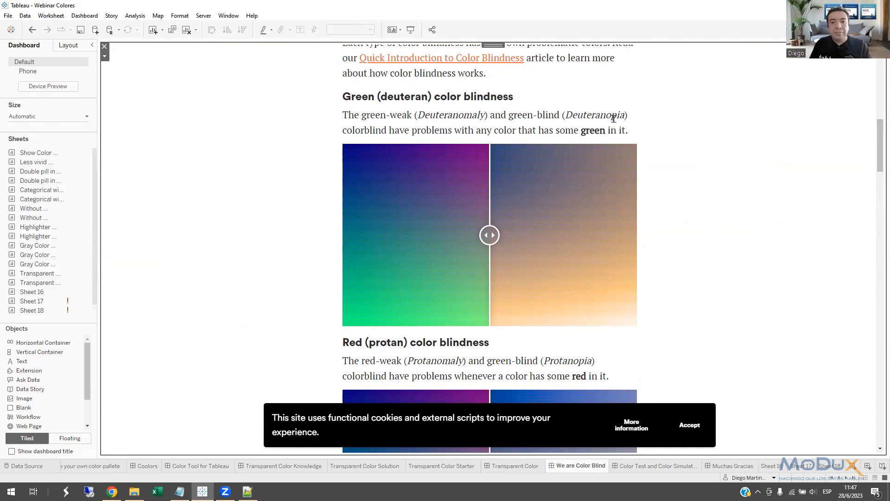
drag(878, 144, 877, 170)
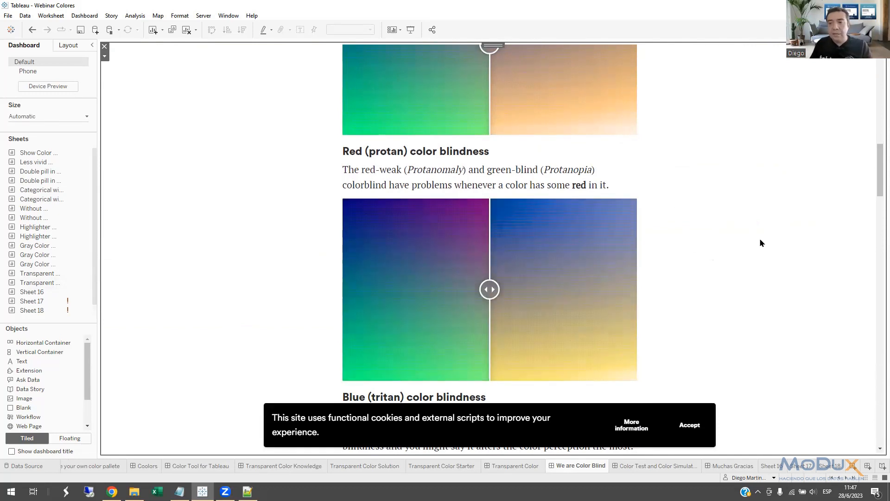
scroll(876, 169, down, 5)
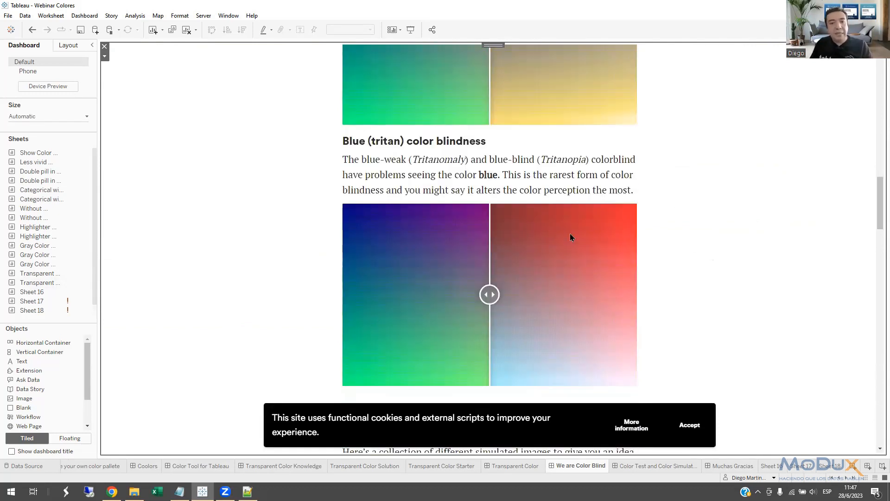
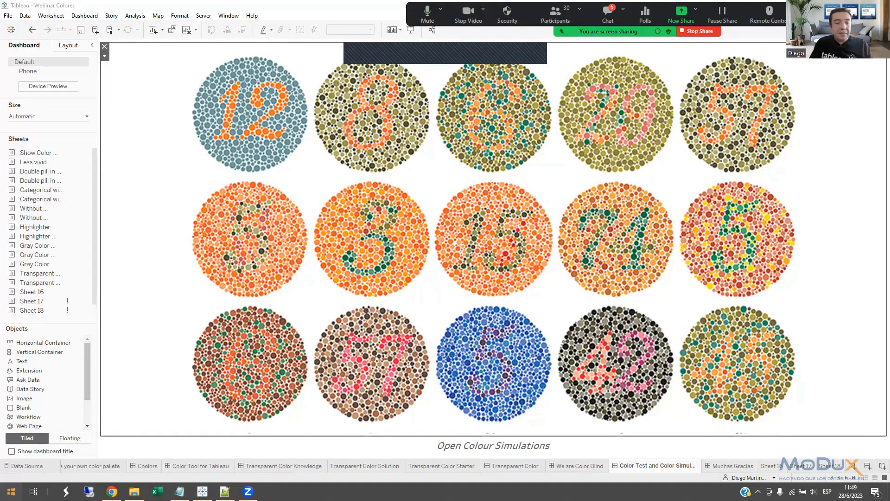
Find and launch the ColourSimulations application over the color test dashboard.
click(11, 491)
text(co)
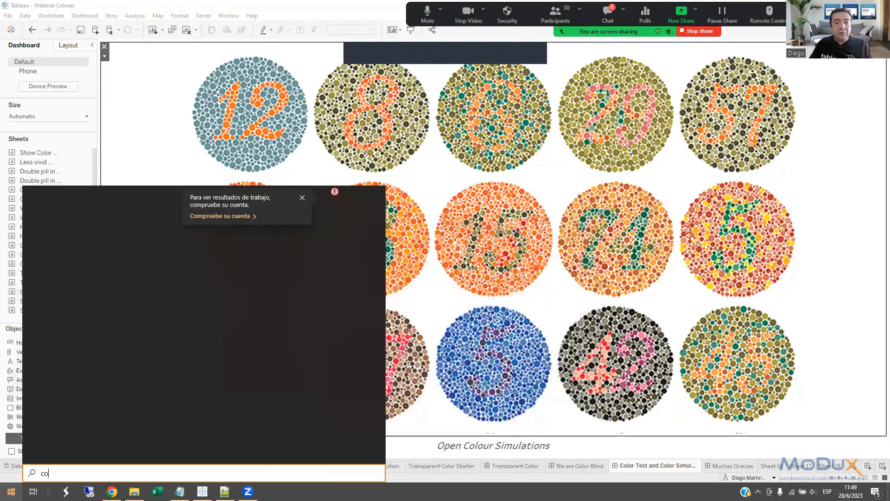
text(lour)
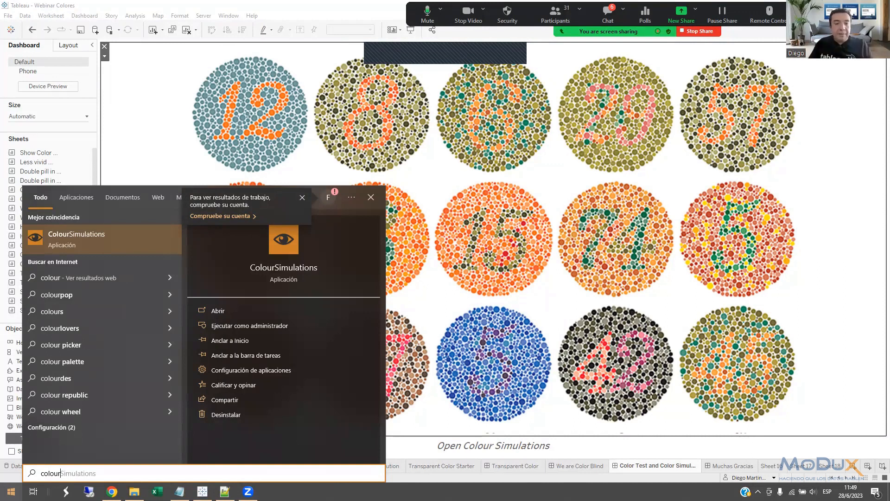
click(294, 247)
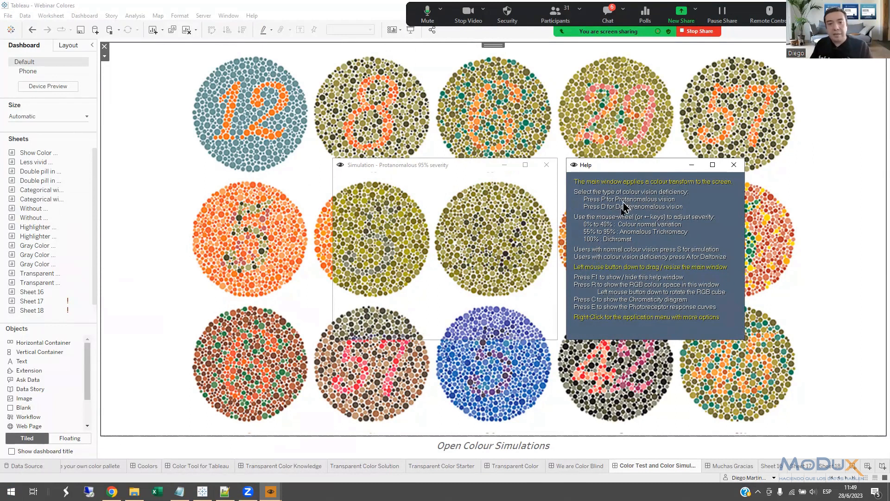
Examine the second-row and upper-row color test plates through the Protanomalous 95% simulation window.
drag(444, 174, 407, 186)
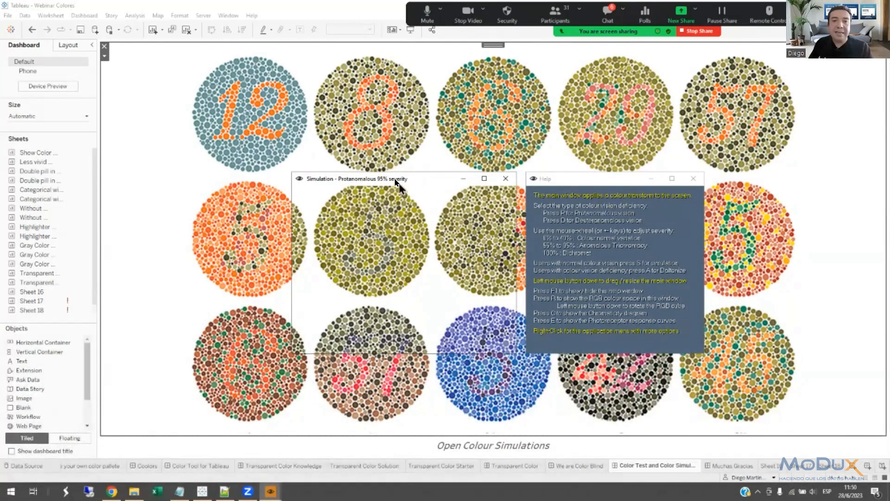
drag(394, 176, 387, 49)
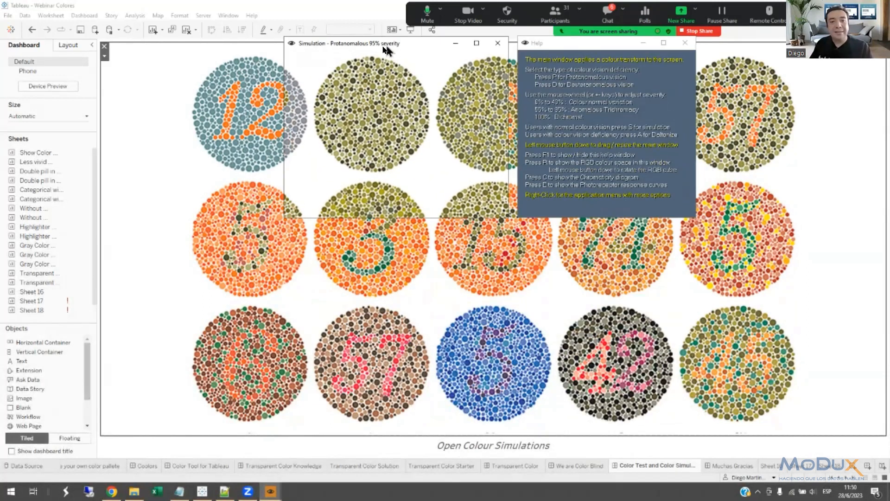
drag(386, 47, 375, 188)
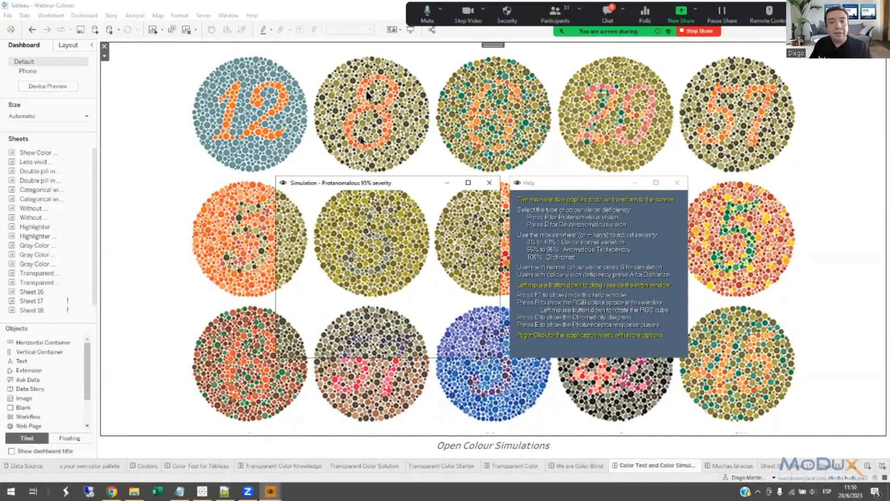
drag(377, 184, 387, 54)
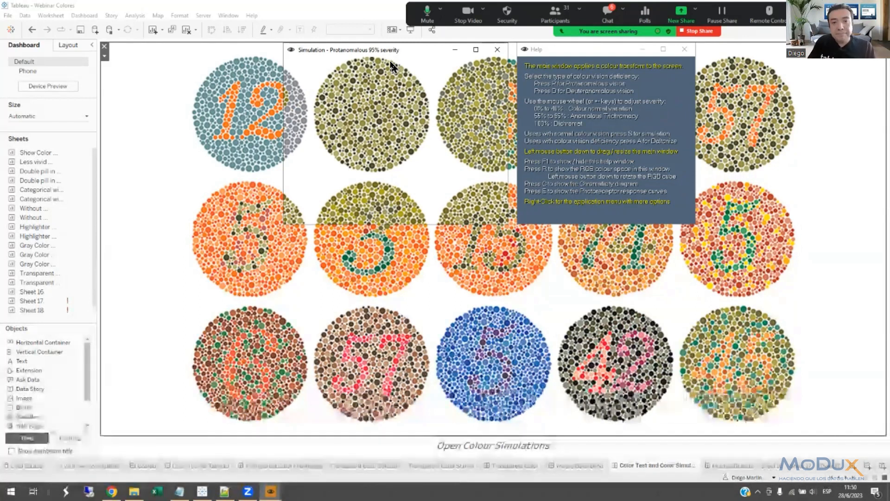
Examine the plates with the Deuteranomalous simulation and its Daltonize correction, and close ColourSimulations.
key(d)
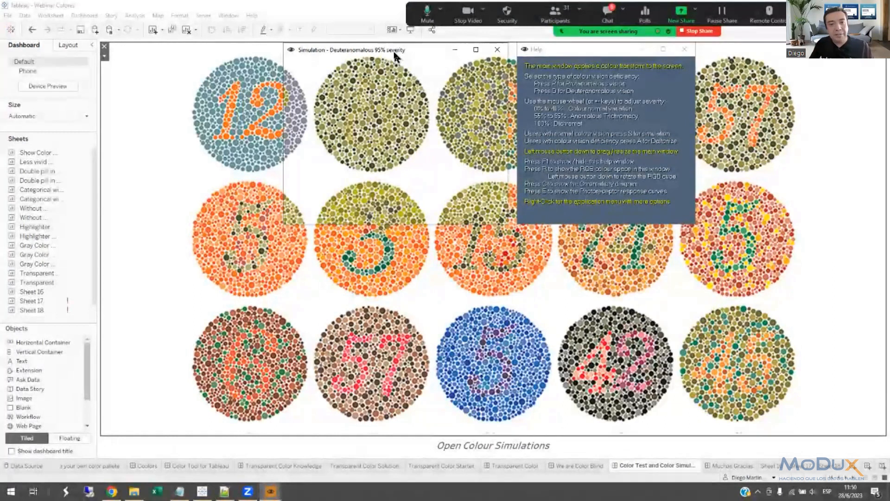
key(a)
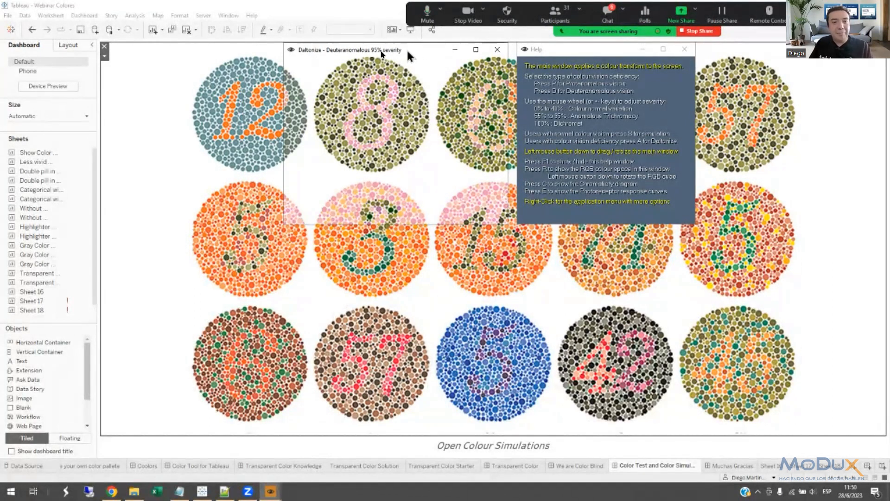
drag(407, 52, 509, 175)
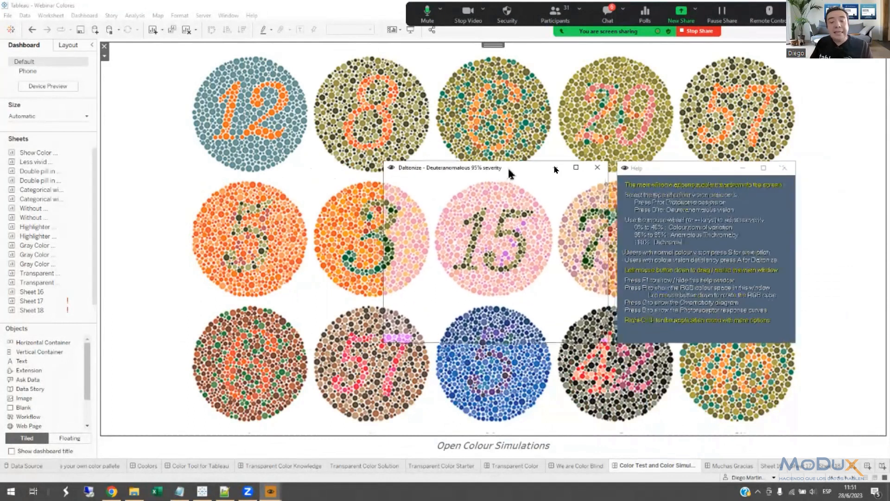
click(598, 169)
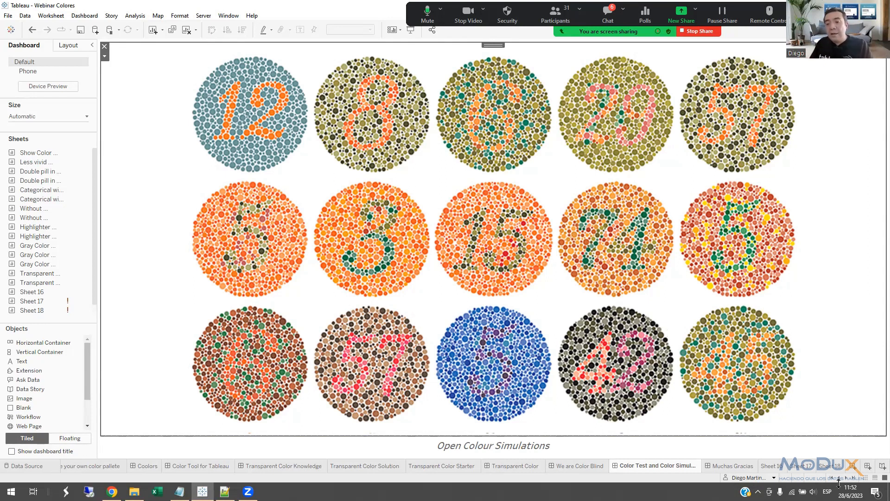
Create a new Tableau worksheet with a horizontal bar chart of Sales by Region, colored by Region.
click(853, 468)
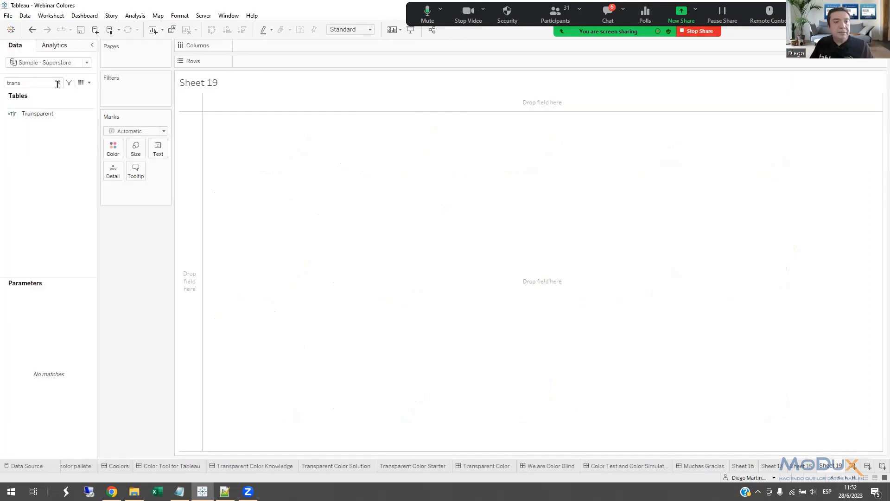
click(41, 87)
key(BackSpace)
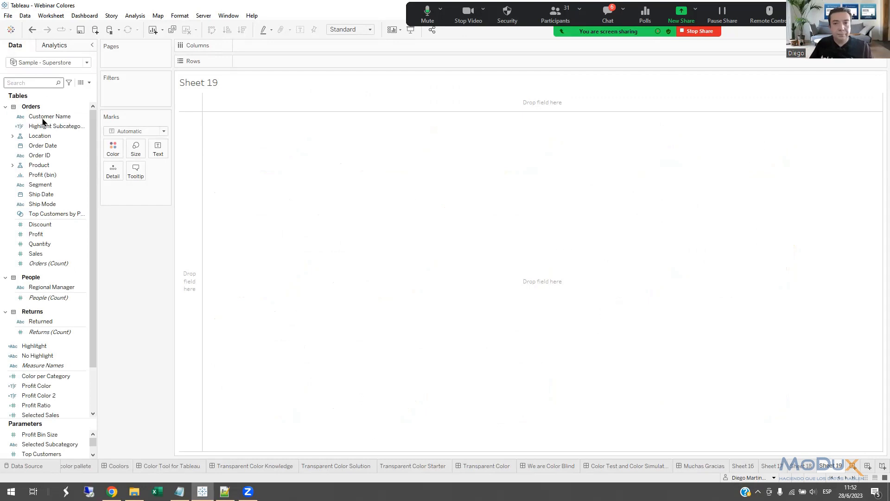
text(reg)
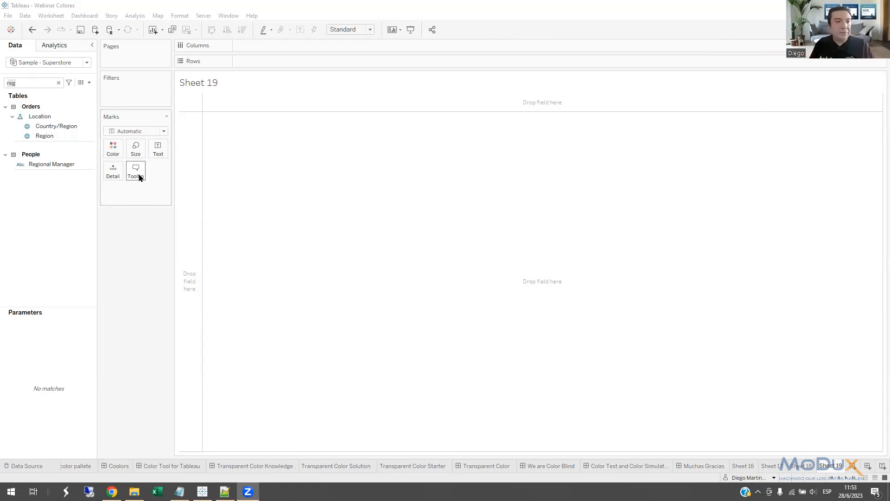
drag(46, 136, 253, 64)
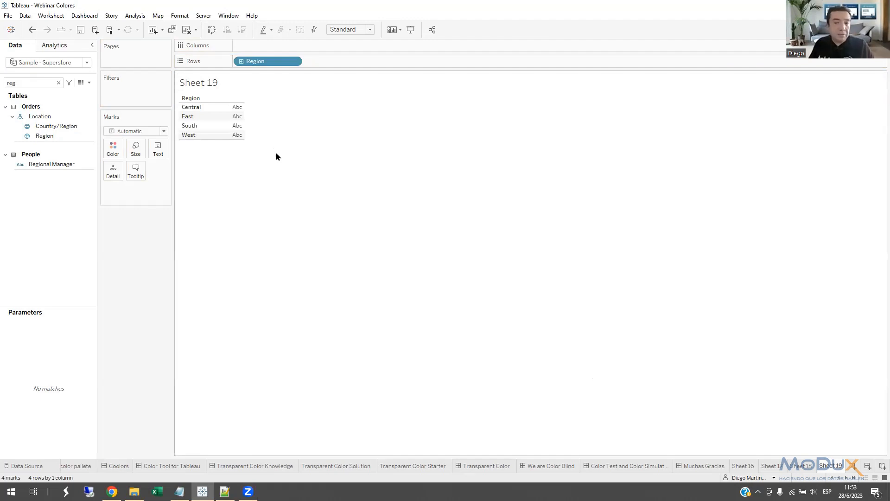
click(59, 83)
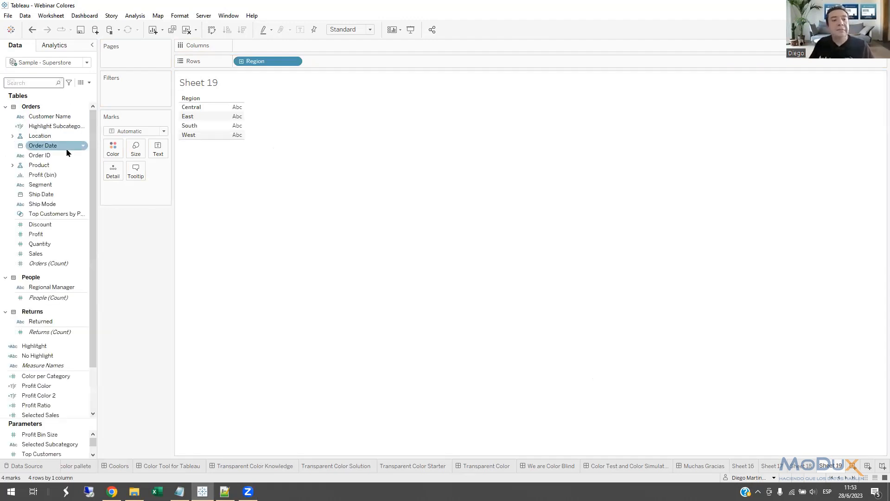
drag(39, 253, 115, 156)
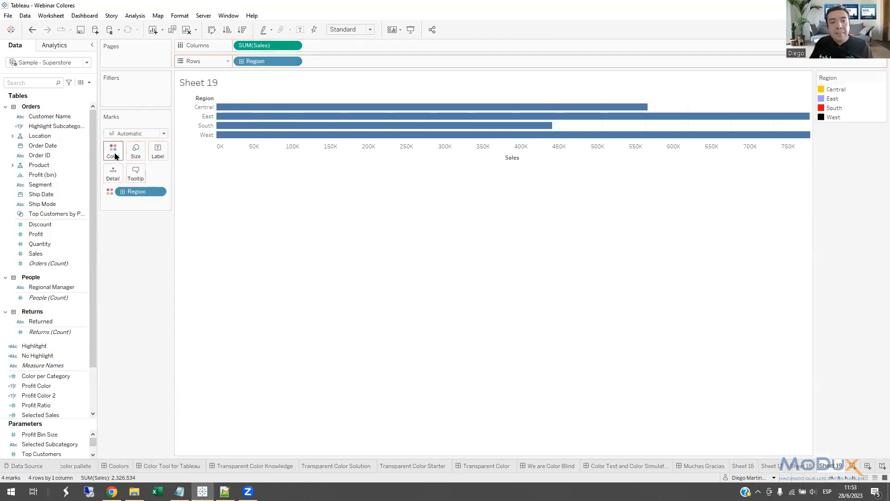
Assign the Color Blind palette to the Region items and apply it to the chart.
double_click(822, 94)
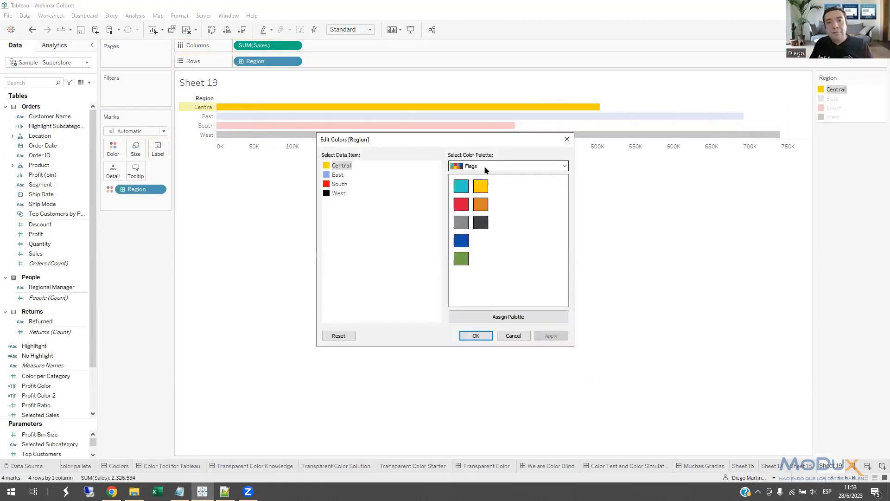
click(486, 166)
drag(564, 258, 563, 191)
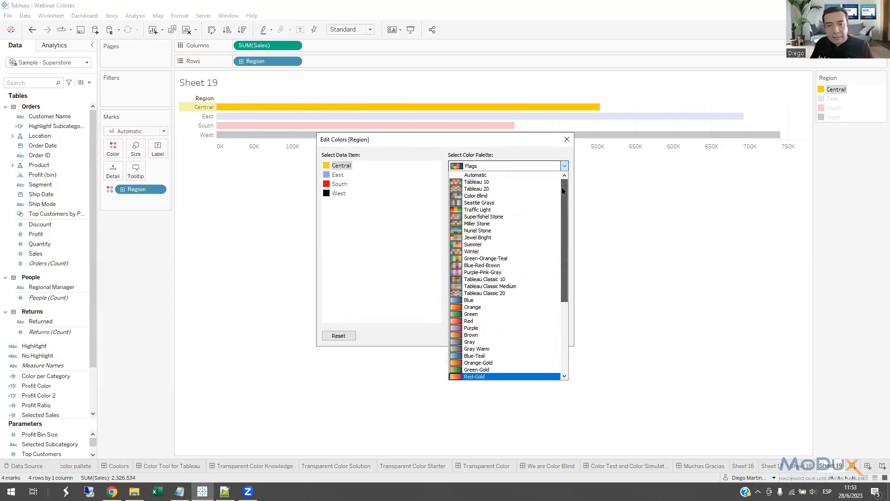
click(481, 197)
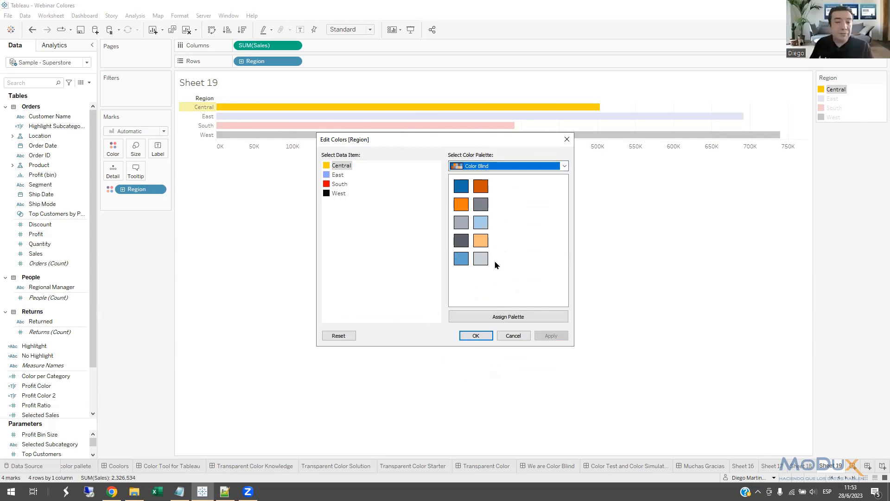
click(565, 165)
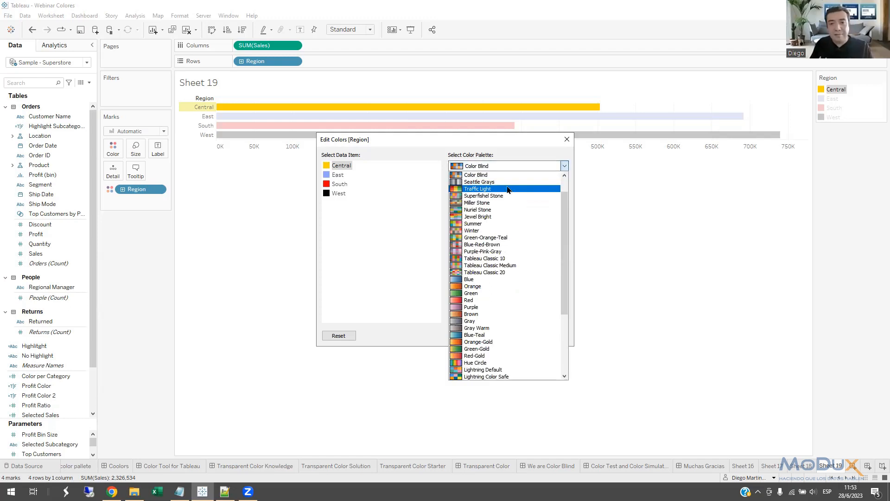
scroll(565, 205, up, 1)
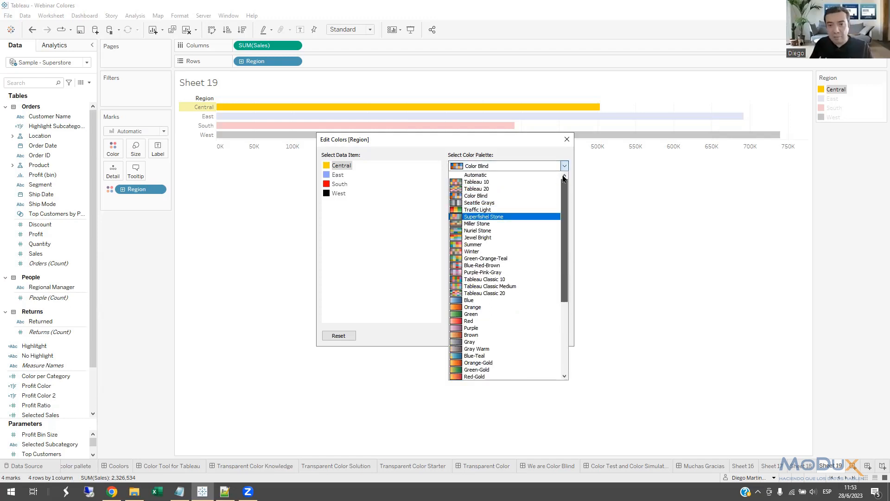
click(478, 197)
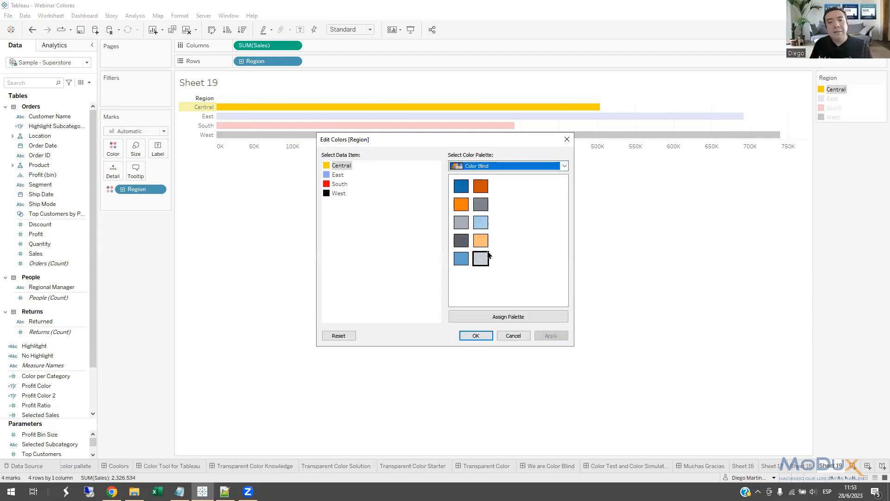
click(491, 319)
click(474, 334)
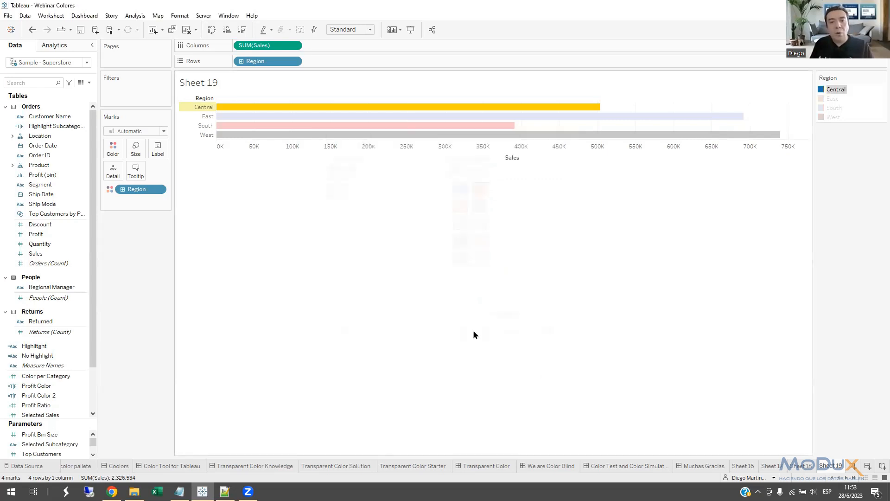
Fit the bar chart to Entire View, and open the Muchas Gracias dashboard.
click(369, 29)
click(345, 63)
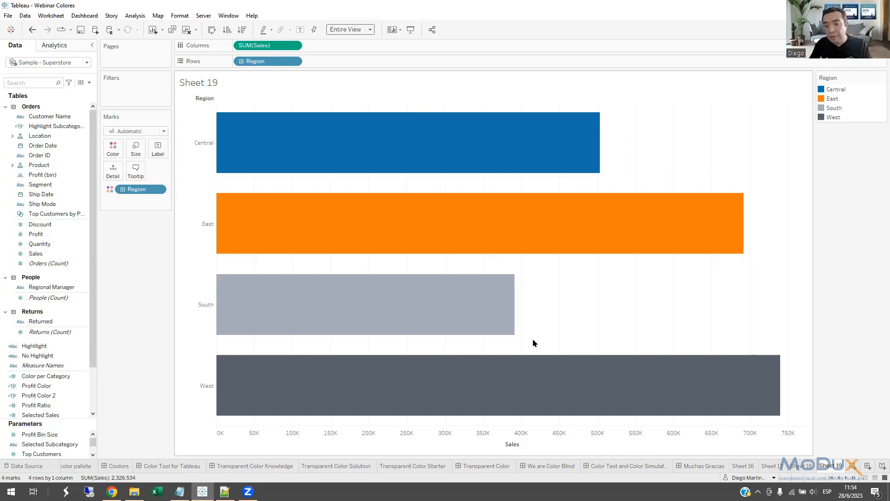
click(700, 465)
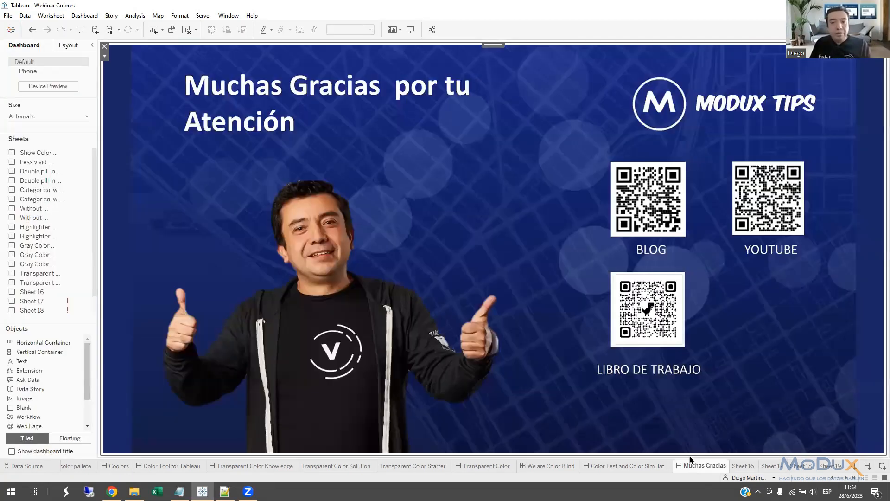